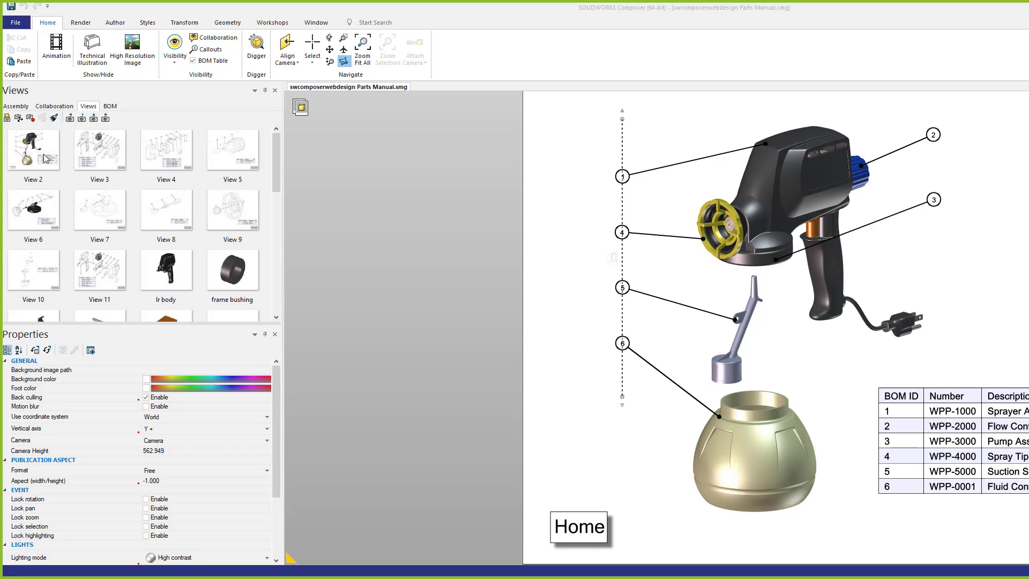
- Go through View 2 to View 7 to examine the exploded sprayer assemblies, their callouts and BOM tables
click(45, 157)
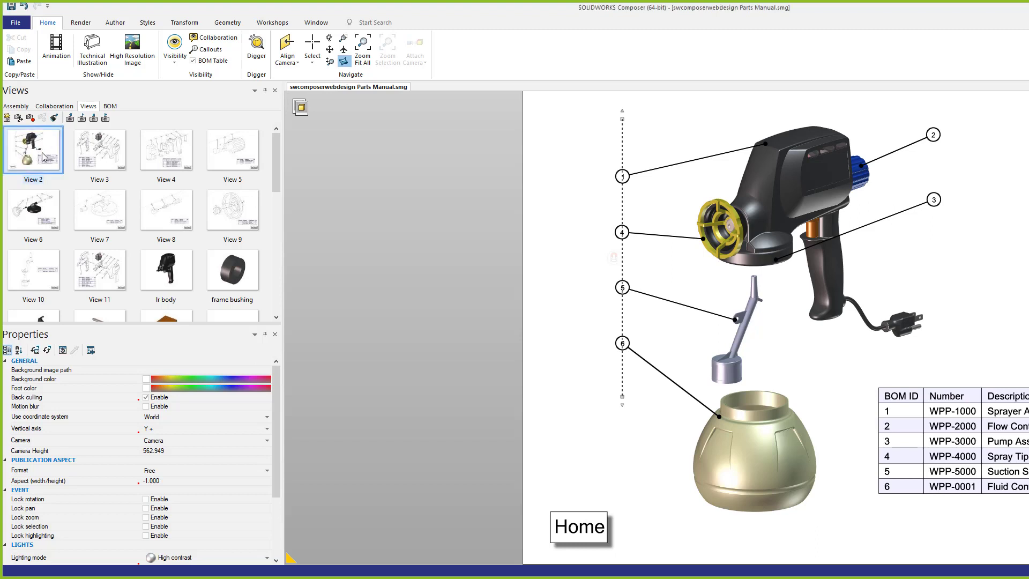
click(102, 159)
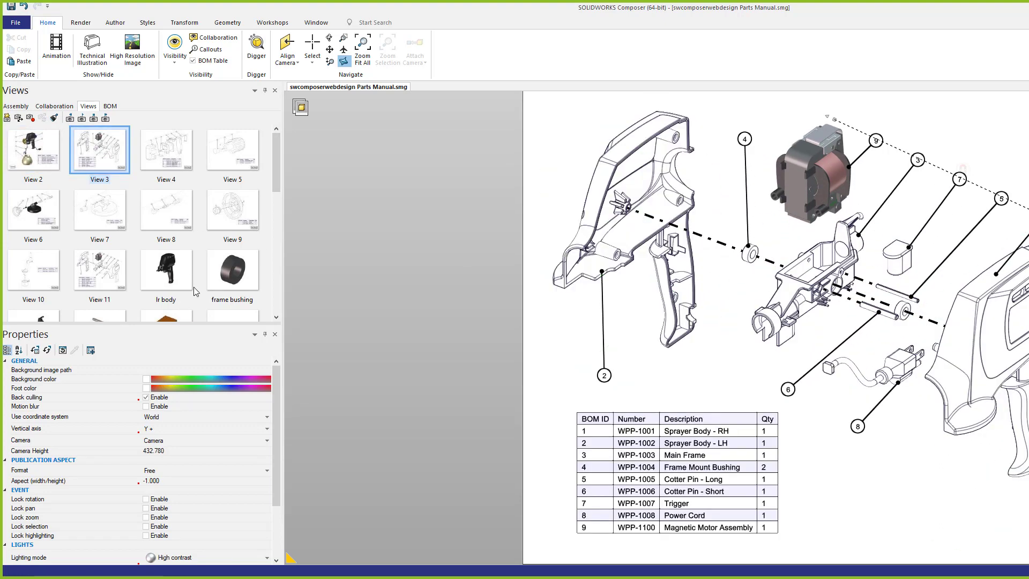
click(168, 149)
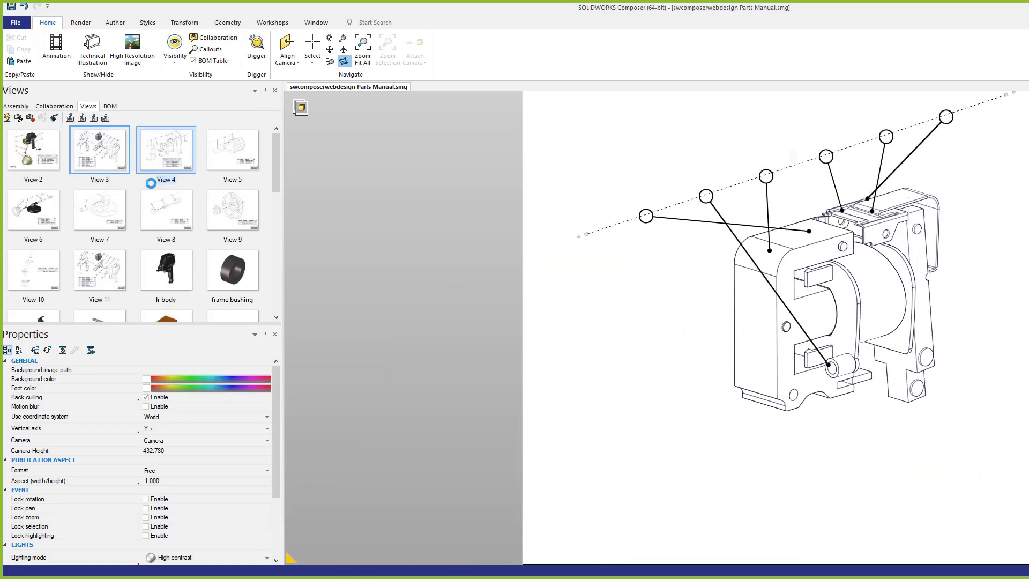
click(230, 152)
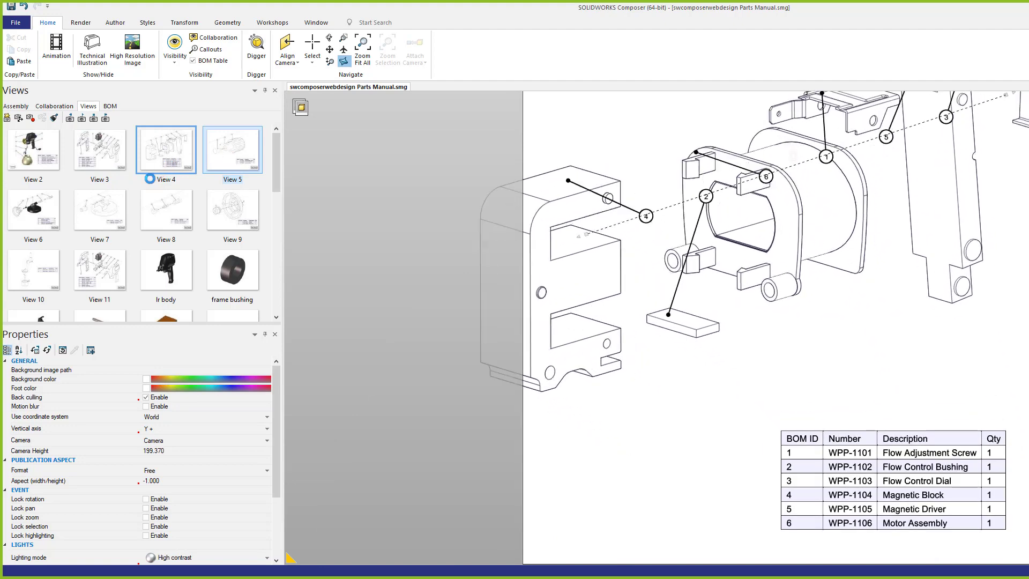
click(36, 226)
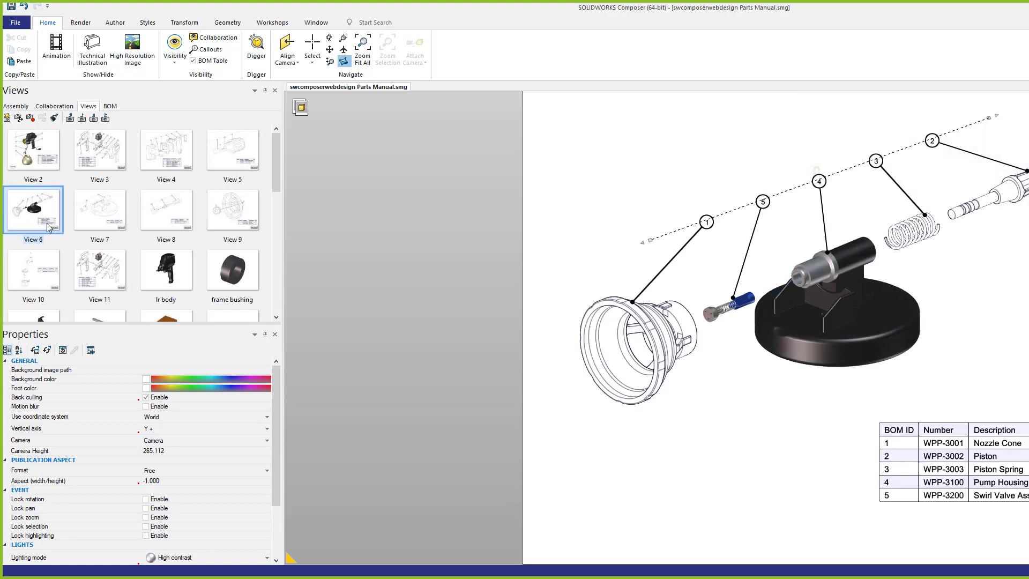
click(100, 208)
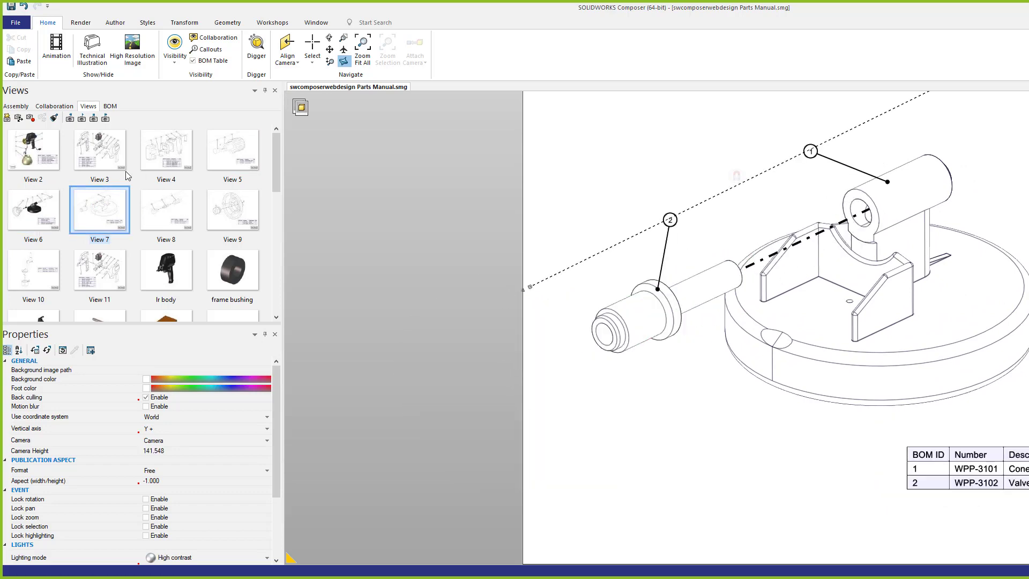
- Revisit View 3, View 2, View 4 and View 6 to examine how callouts and BOM rows relate to the subassemblies
click(106, 152)
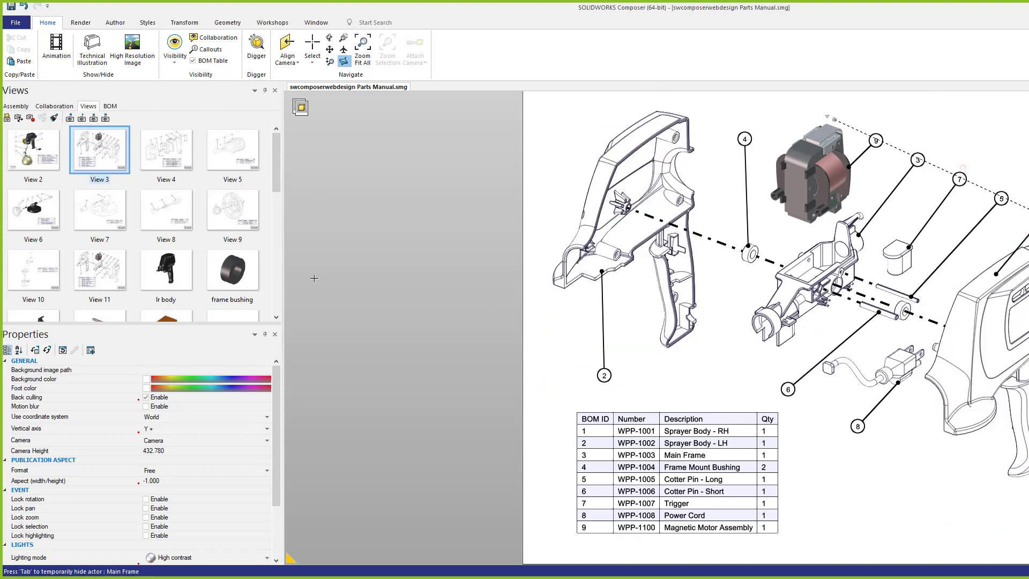
click(47, 152)
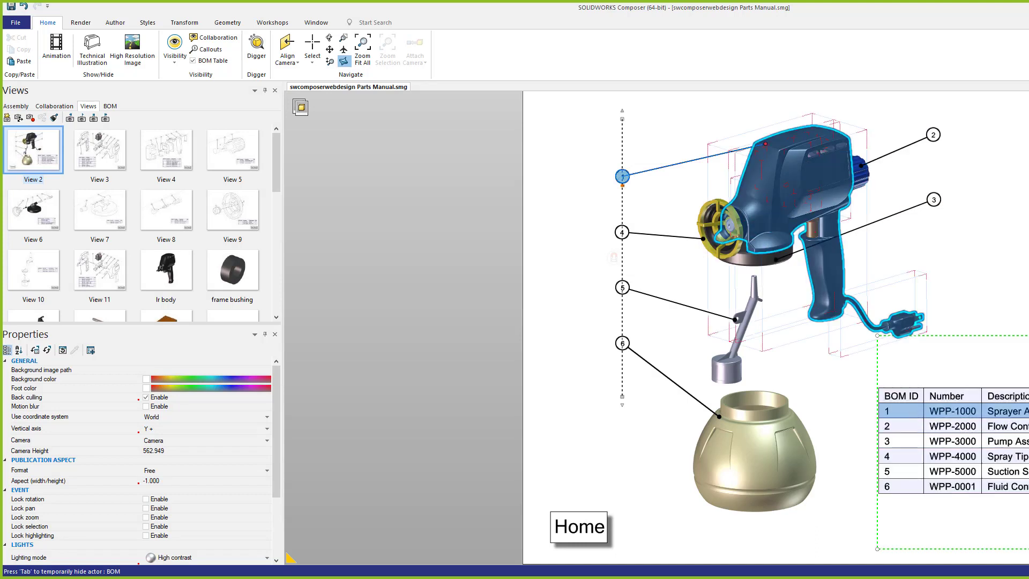
click(103, 137)
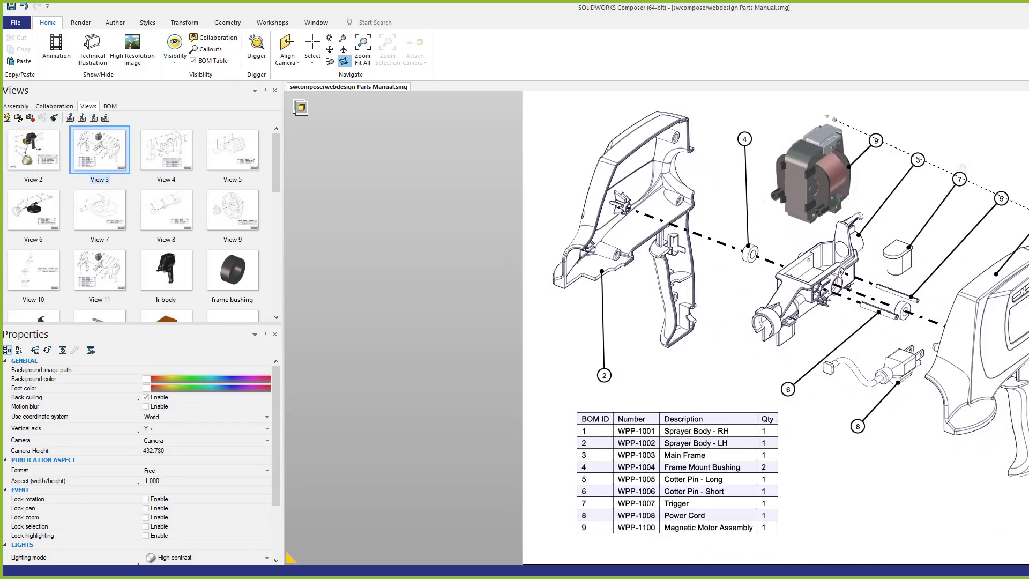
drag(905, 109, 718, 249)
click(162, 160)
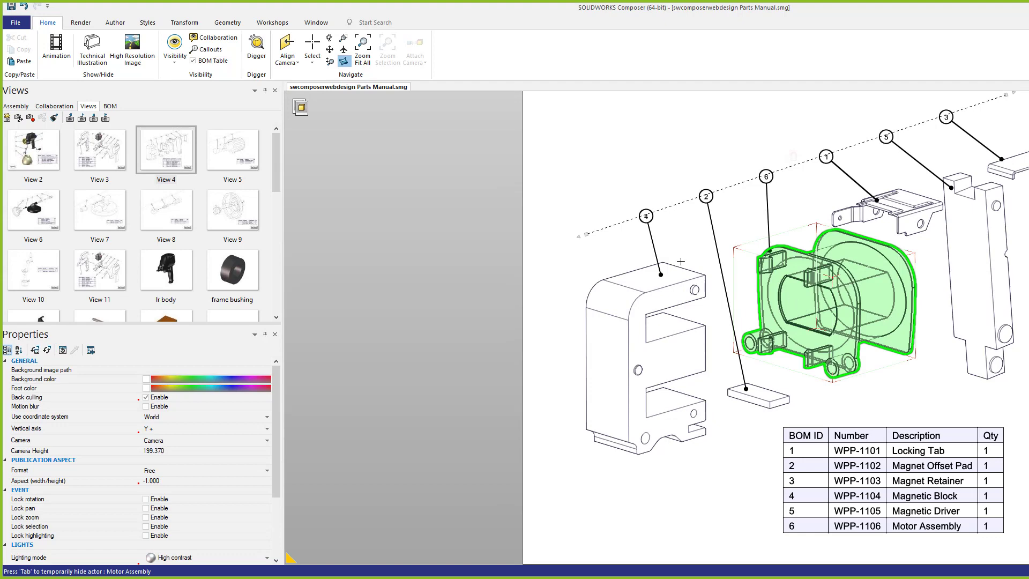
click(16, 214)
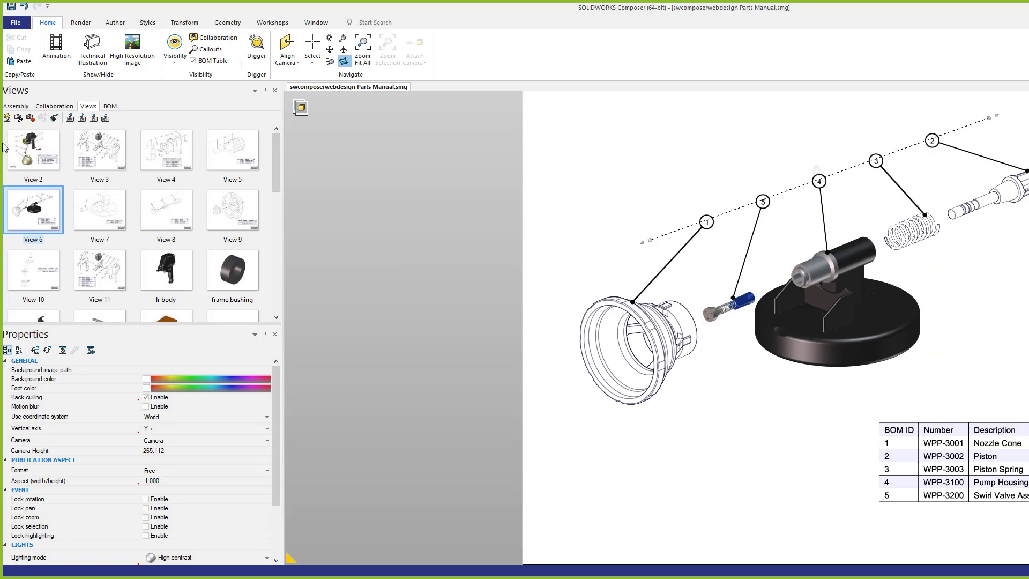
- Capture a new view from the full sprayer assembly shown in View 2 and activate it
click(23, 148)
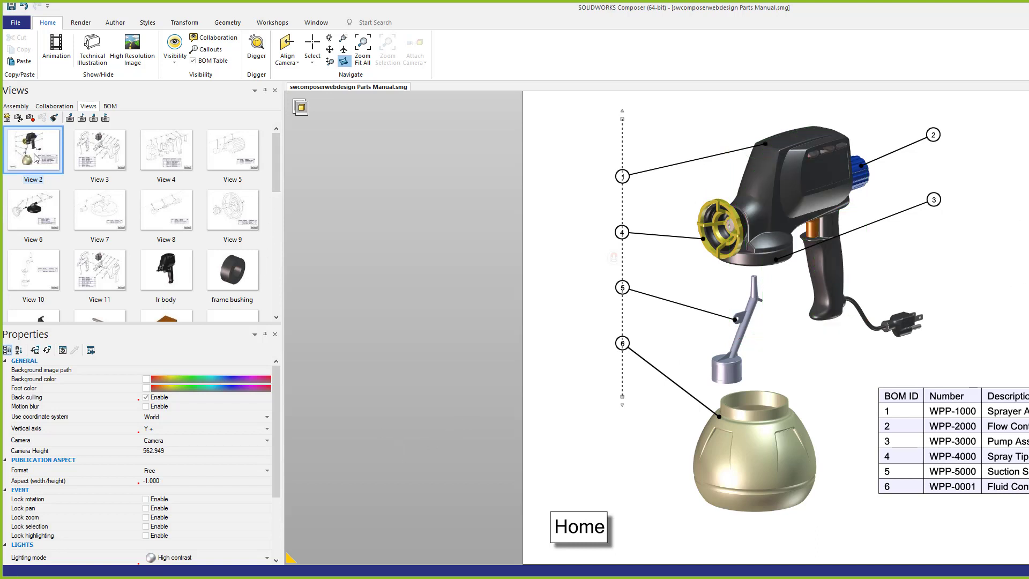
click(6, 118)
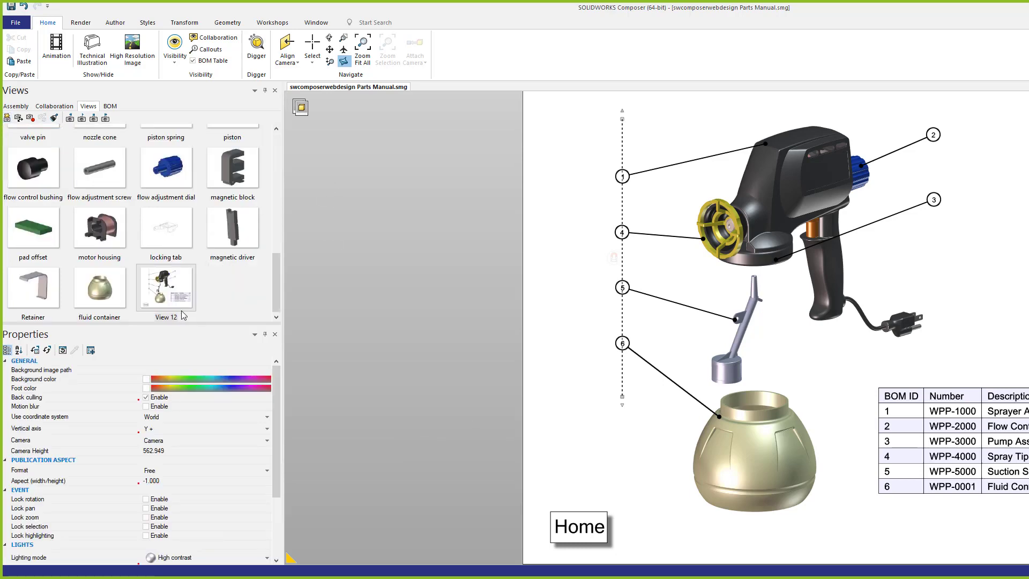
click(170, 292)
- Hide the BOM table in the new view of the sprayer assembly
click(939, 347)
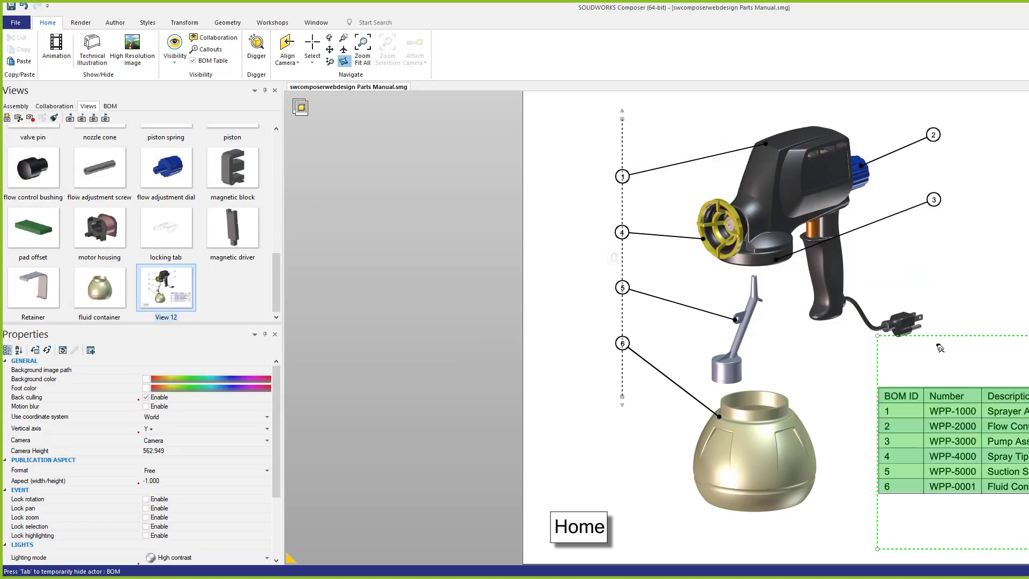
click(952, 331)
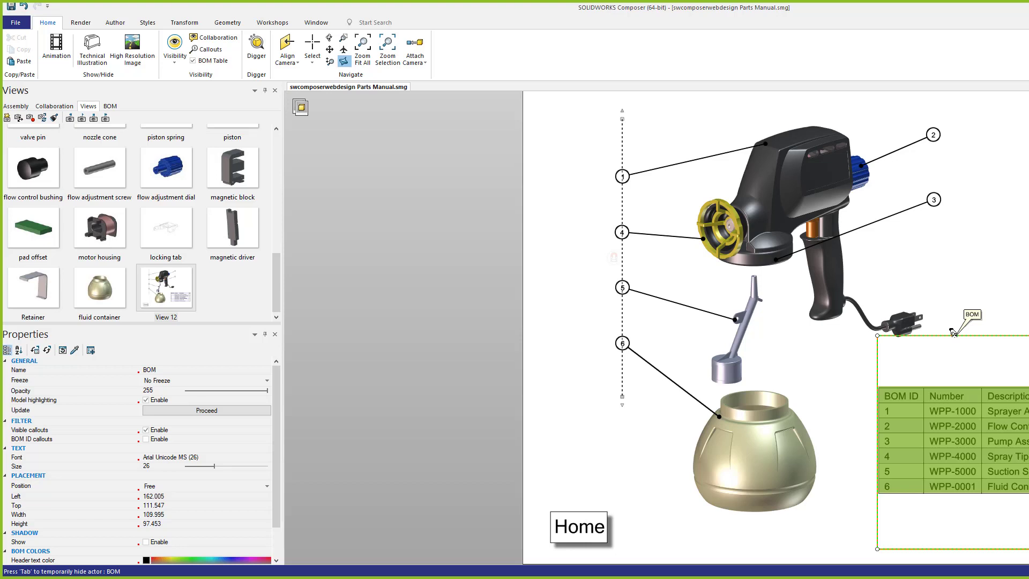
key(Tab)
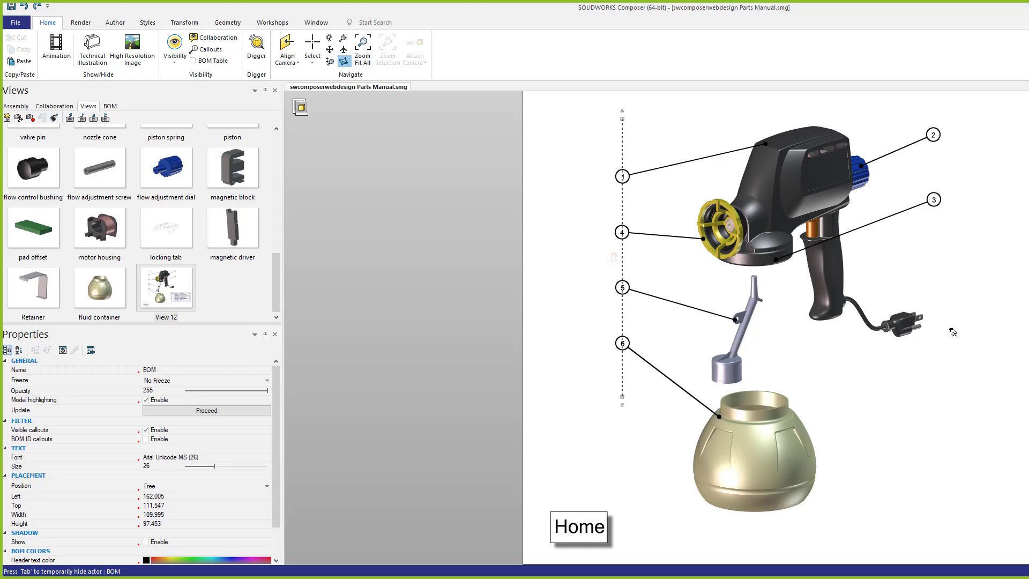
click(875, 244)
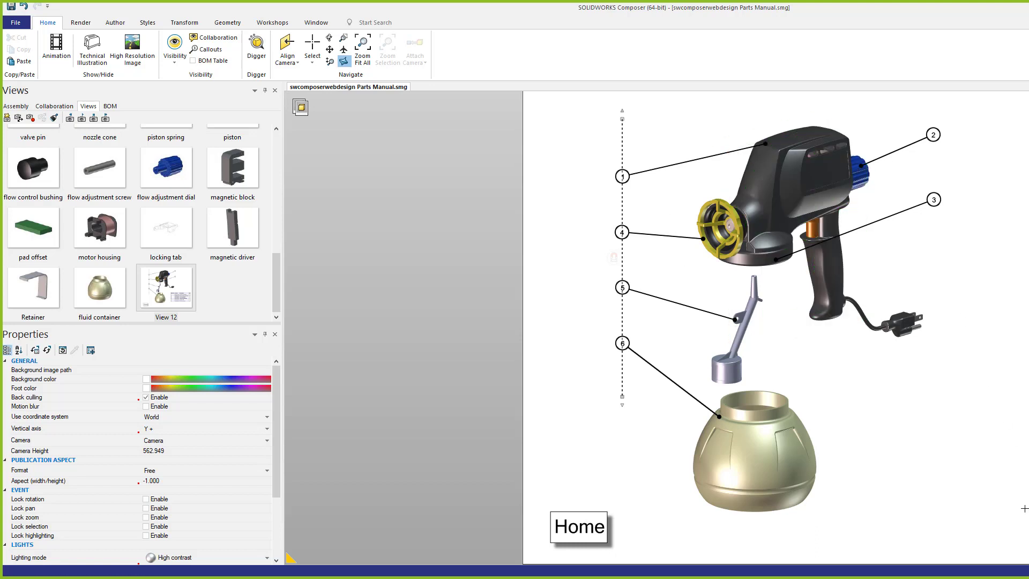
- Restore all exploded sprayer parts to their neutral position so the assembly is collapsed
drag(1026, 541, 654, 106)
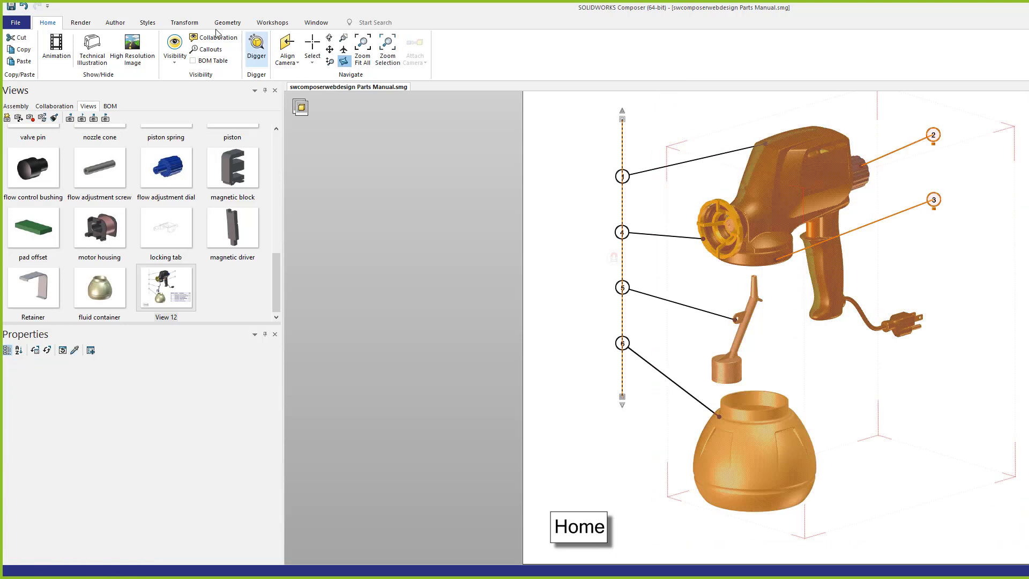
click(185, 24)
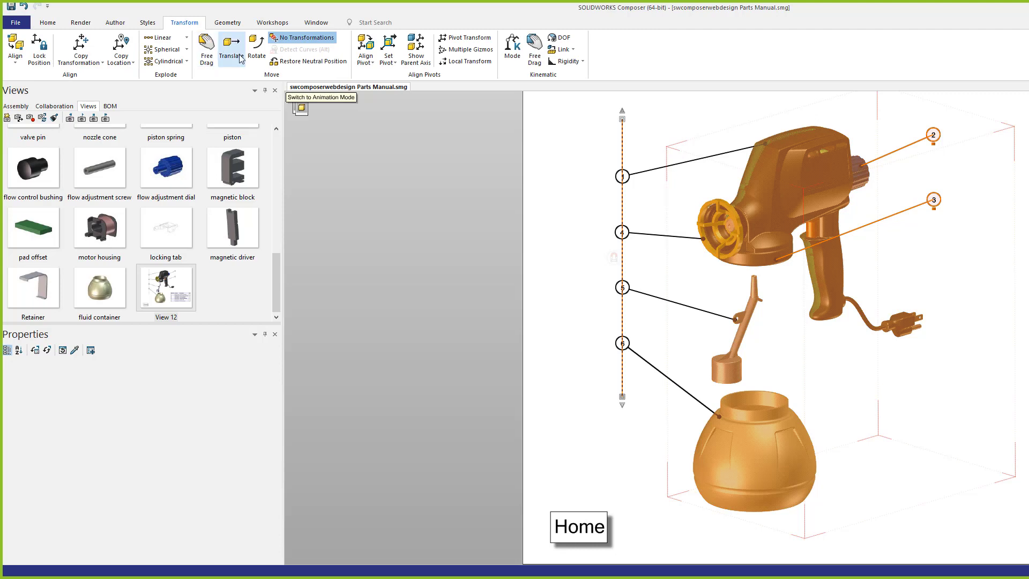
click(308, 61)
click(1026, 307)
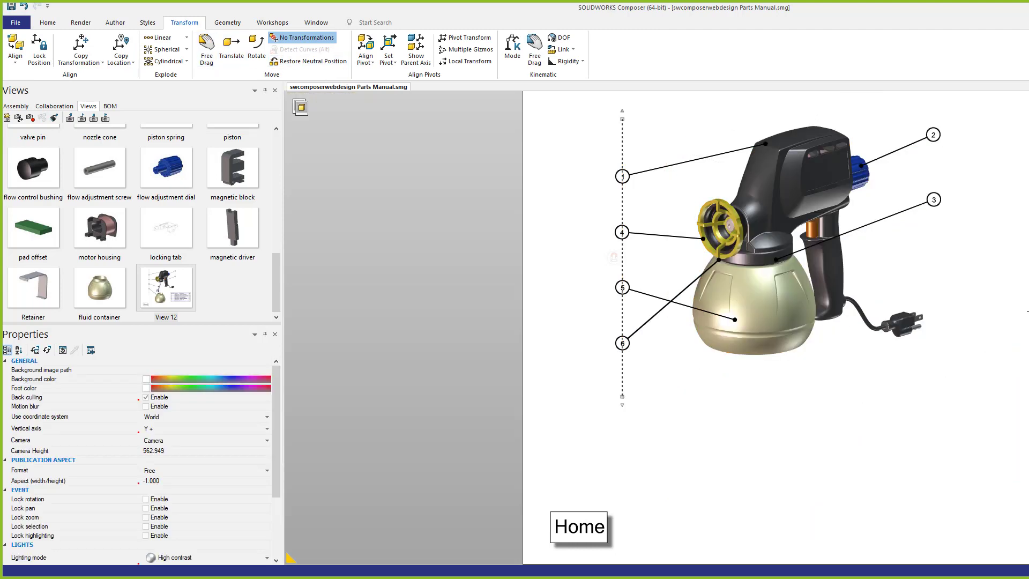
- Hide callouts 2 and 3 of the sprayer assembly
drag(988, 248, 909, 112)
click(933, 199)
ctrl+click(935, 134)
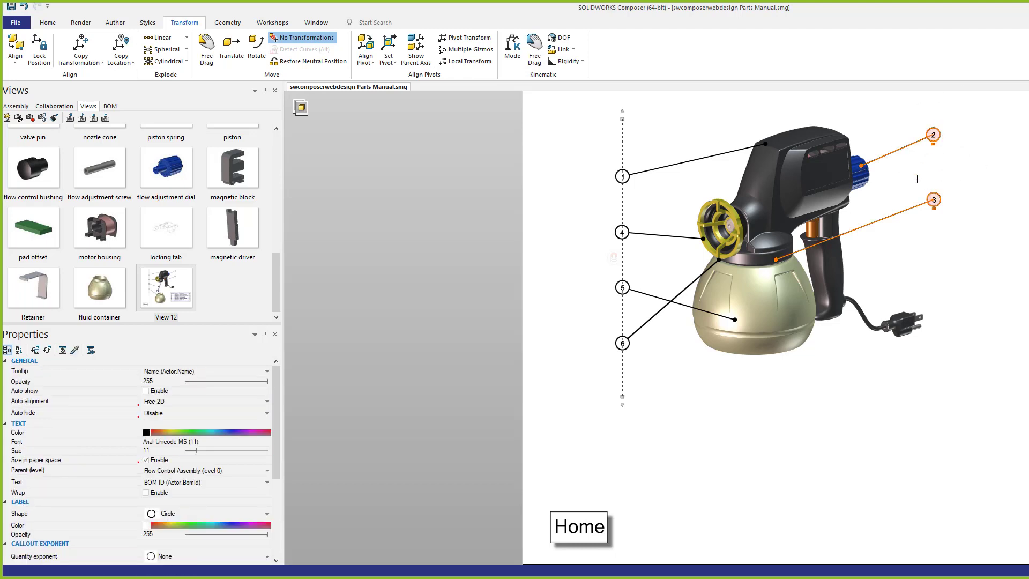
right_click(994, 183)
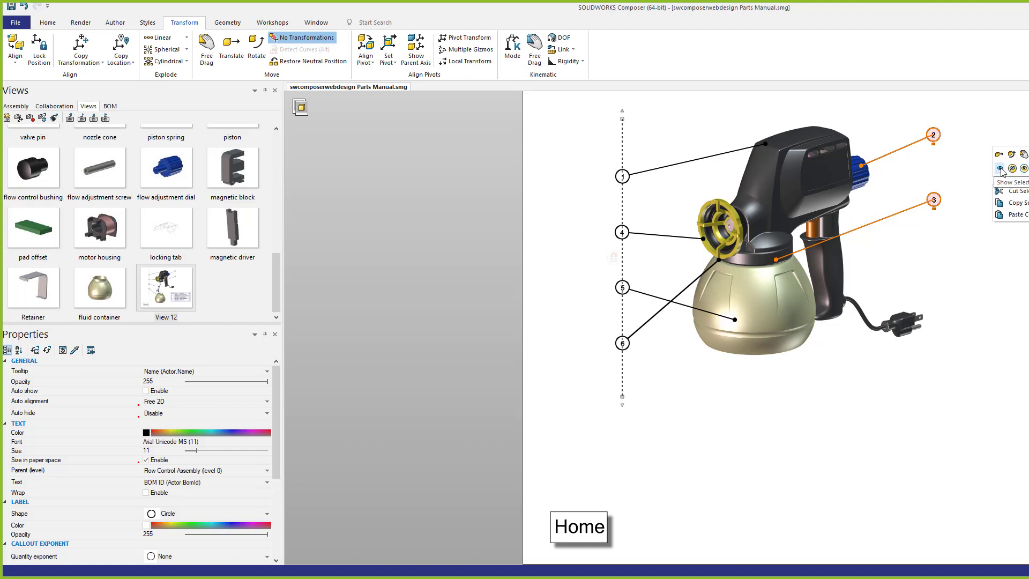
click(1011, 169)
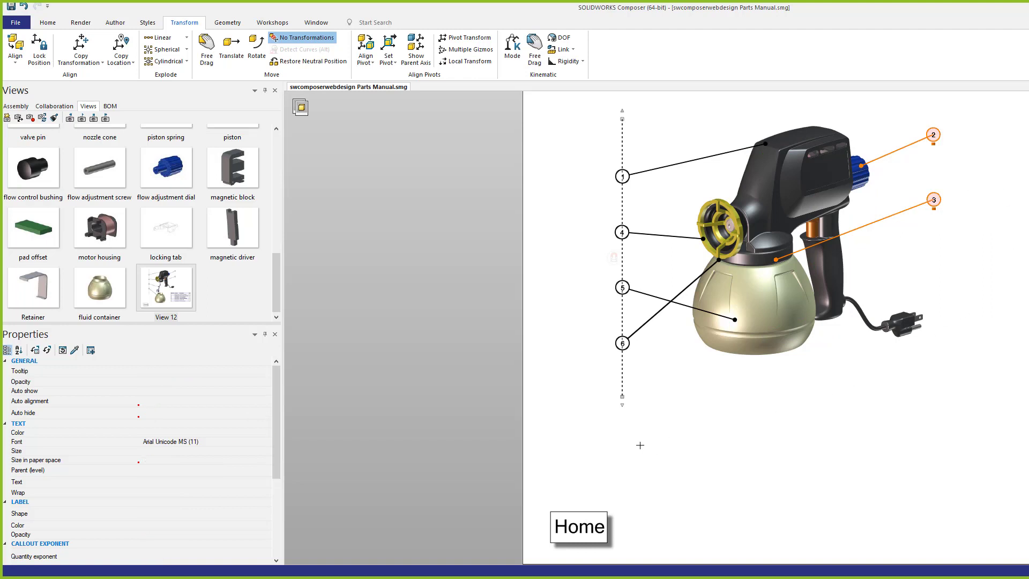
- Hide the vertical magnetic line and the callouts 1, 4, 5 and 6 aligned along it
click(623, 302)
right_click(625, 302)
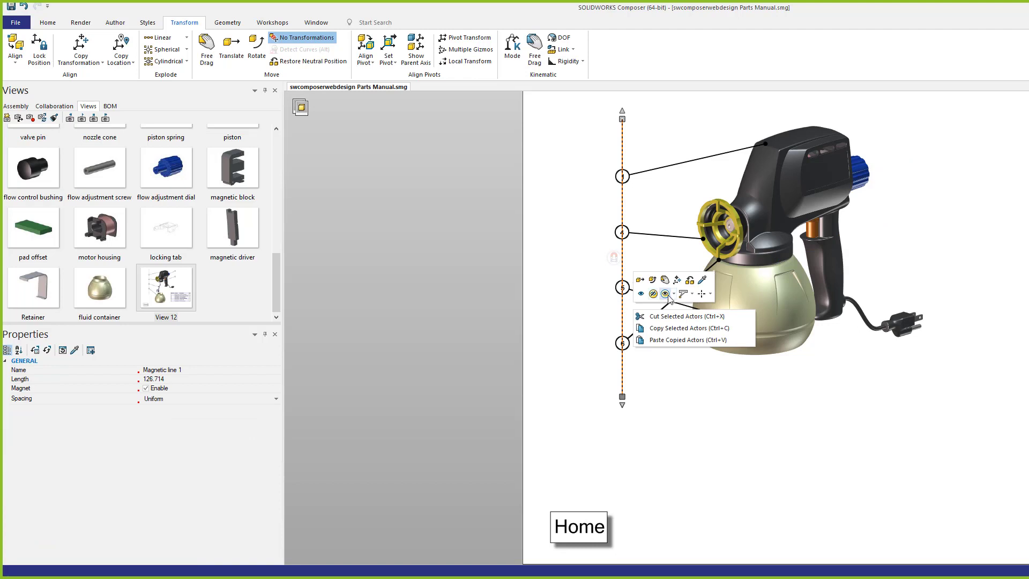
click(622, 342)
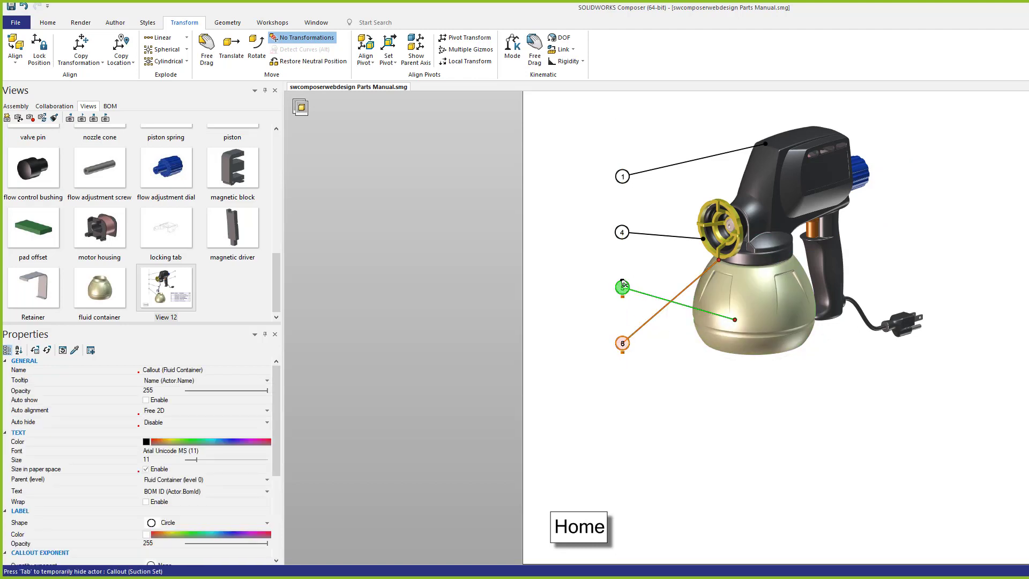
right_click(620, 172)
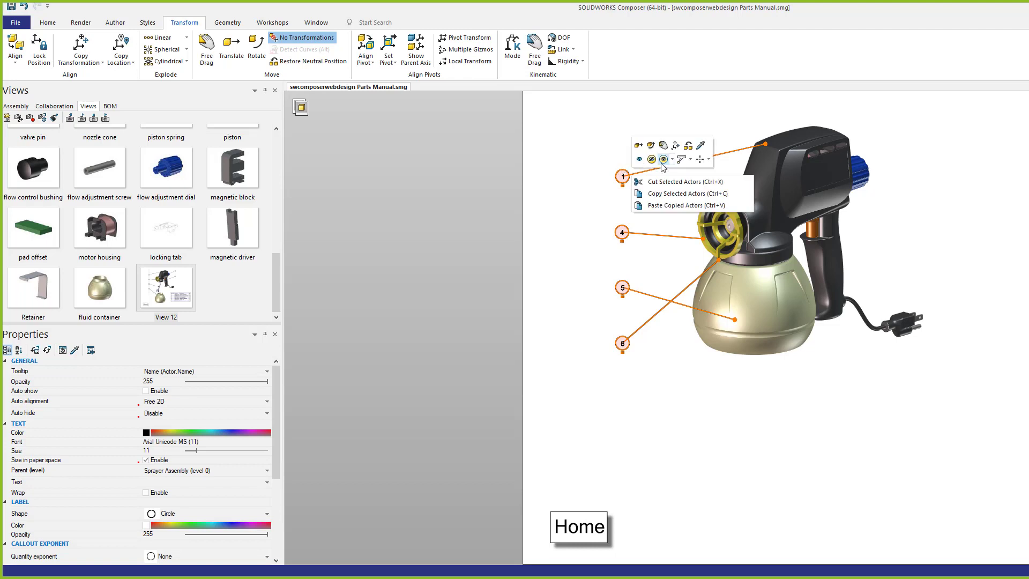
- Hide the Home text label beneath the sprayer
click(591, 512)
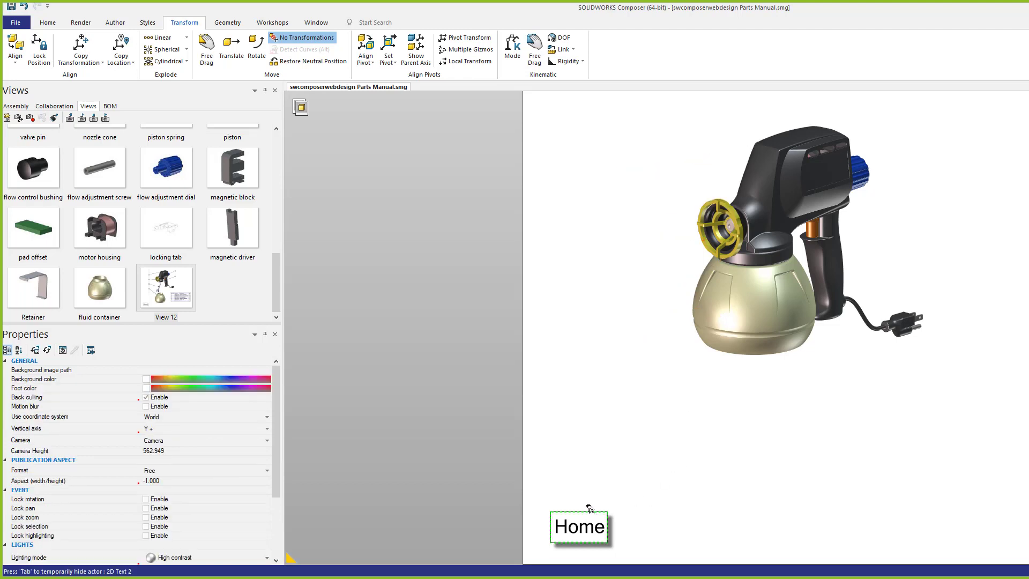
right_click(591, 514)
click(623, 499)
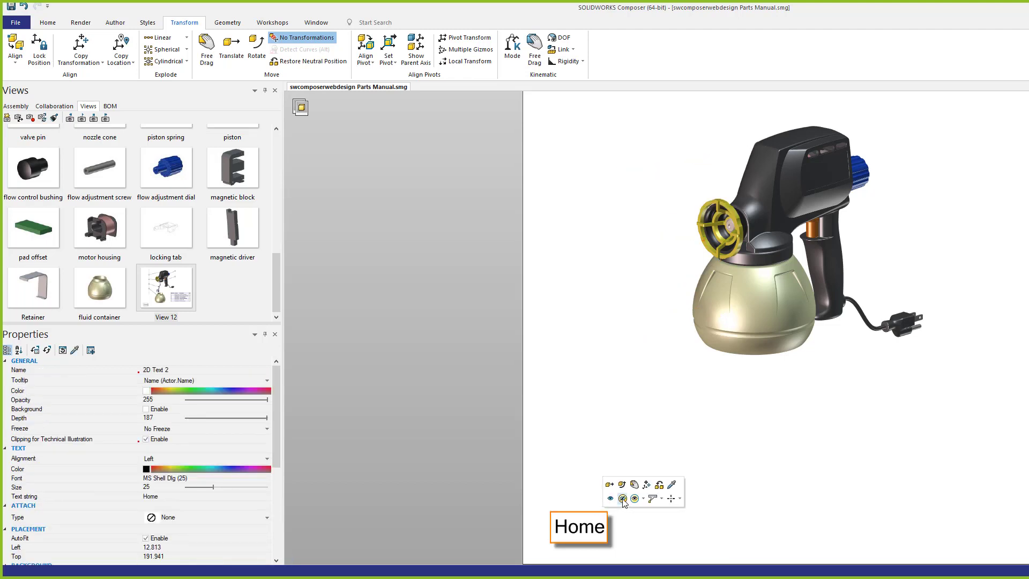
click(1014, 403)
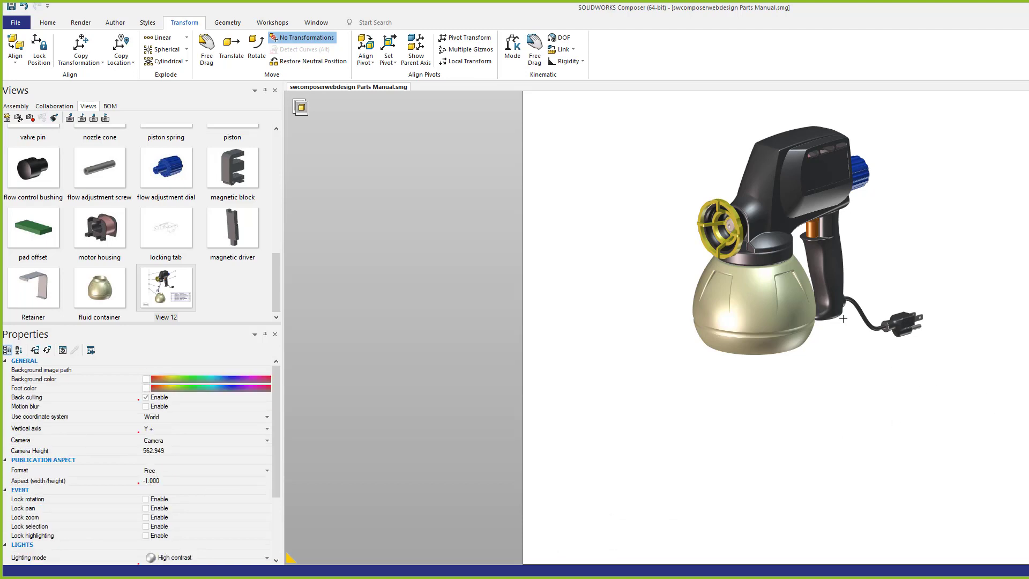
- Shift the assembled sprayer lower on the page and capture it as a new view
middle_drag(662, 158, 697, 208)
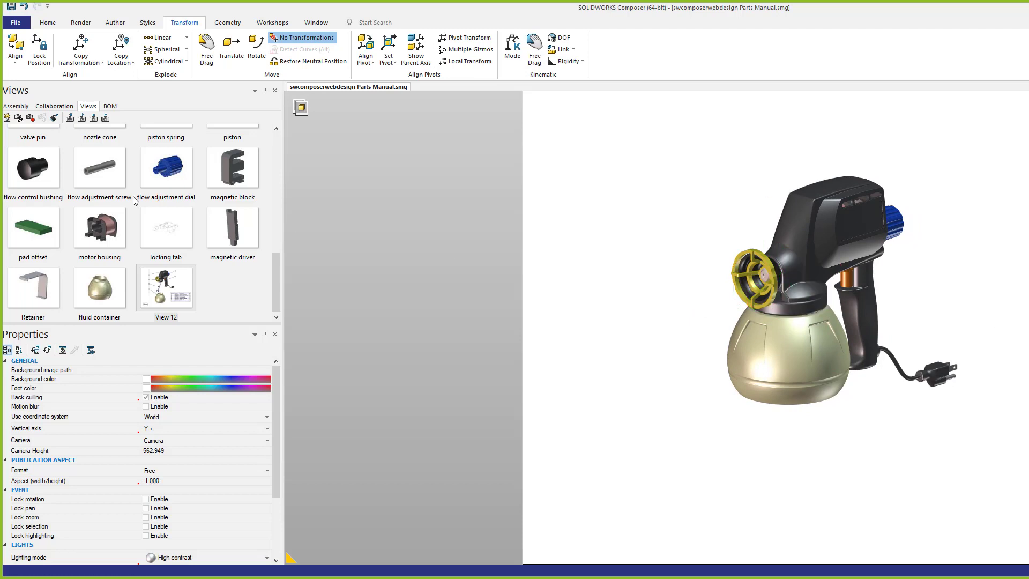
key(ctrl+w)
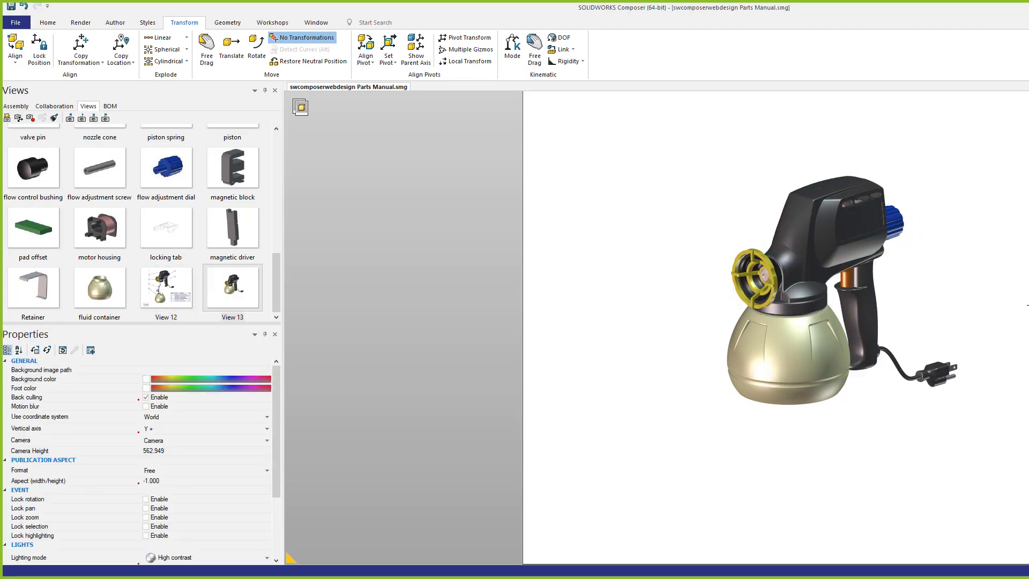
- Reposition the assembled sprayer on the page, capture it as a replacement view and delete View 13
mouse_move(990, 298)
middle_down()
mouse_move(895, 303)
mouse_move(902, 317)
mouse_move(962, 276)
mouse_move(833, 313)
mouse_move(856, 325)
middle_up()
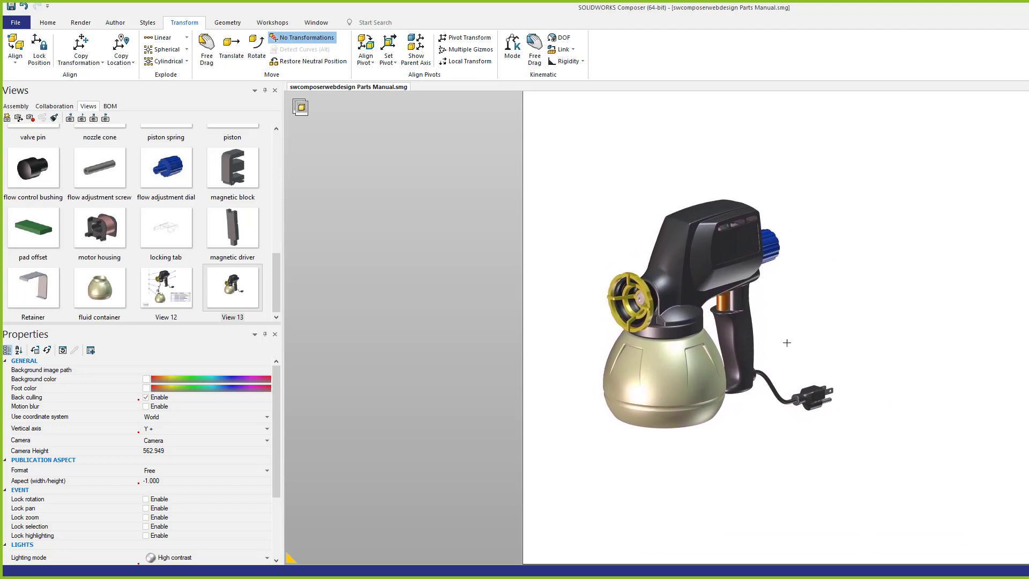
click(224, 298)
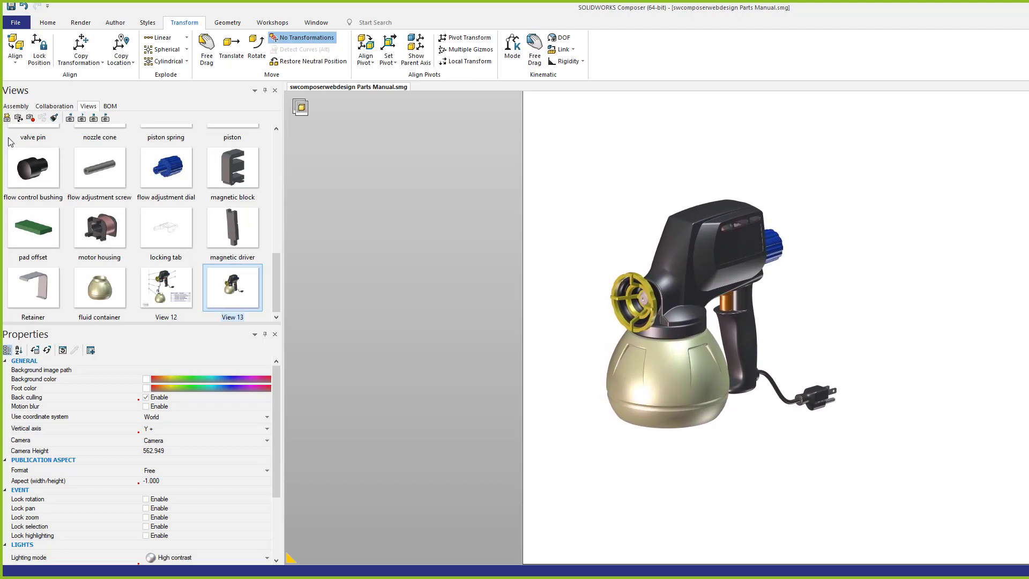
click(7, 118)
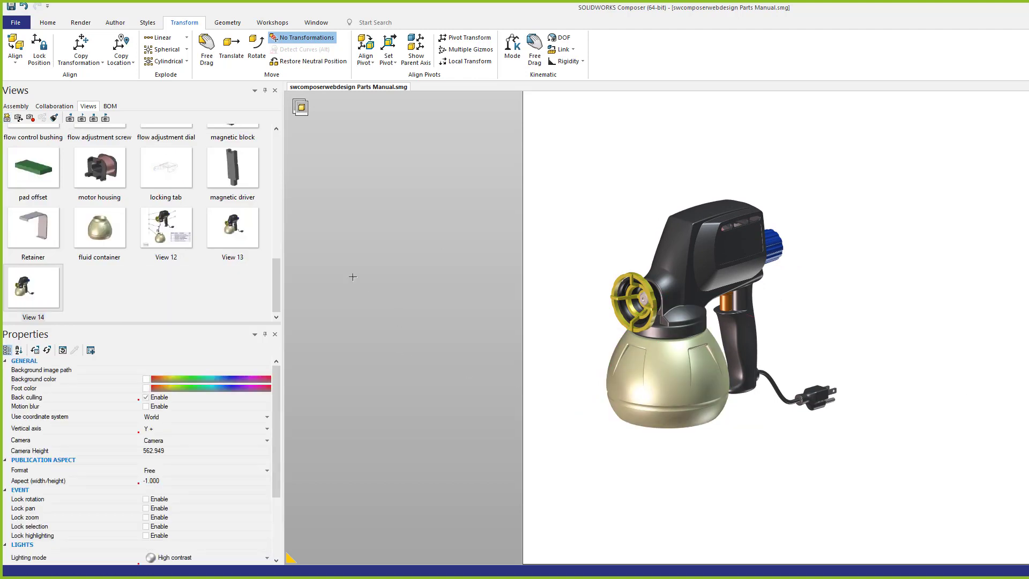
click(246, 237)
key(Delete)
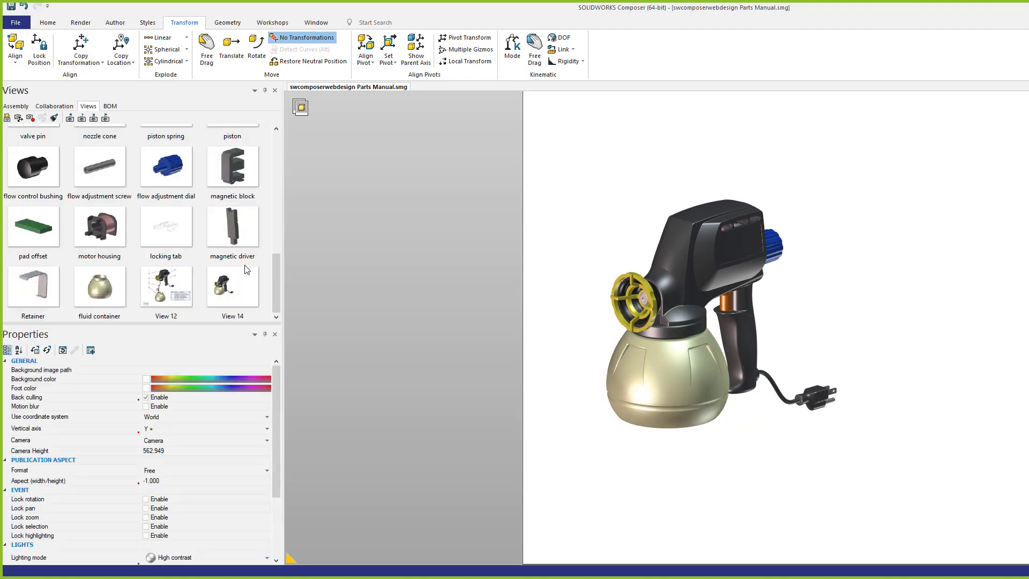
click(243, 281)
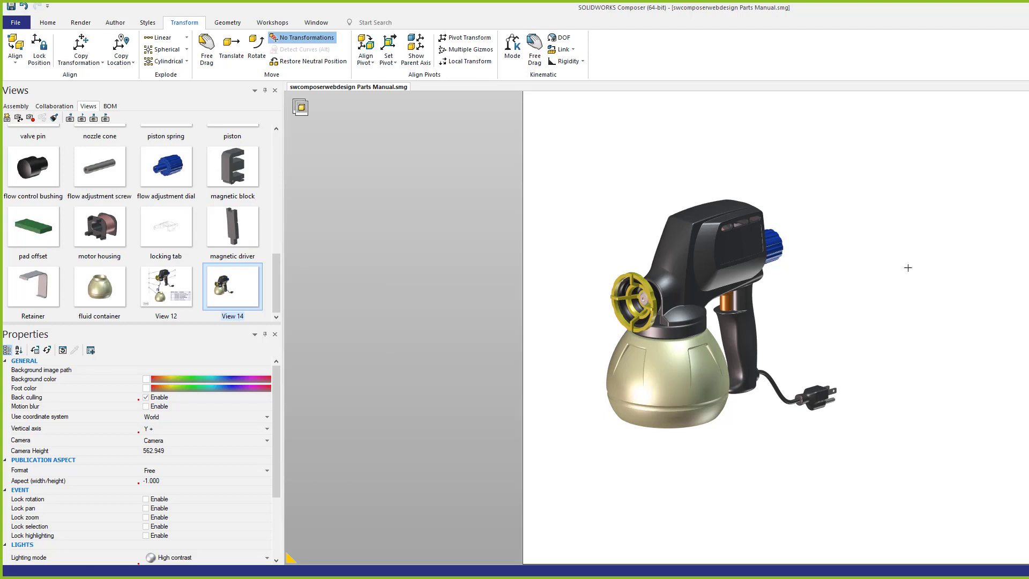
drag(929, 107, 1028, 539)
drag(277, 275, 278, 154)
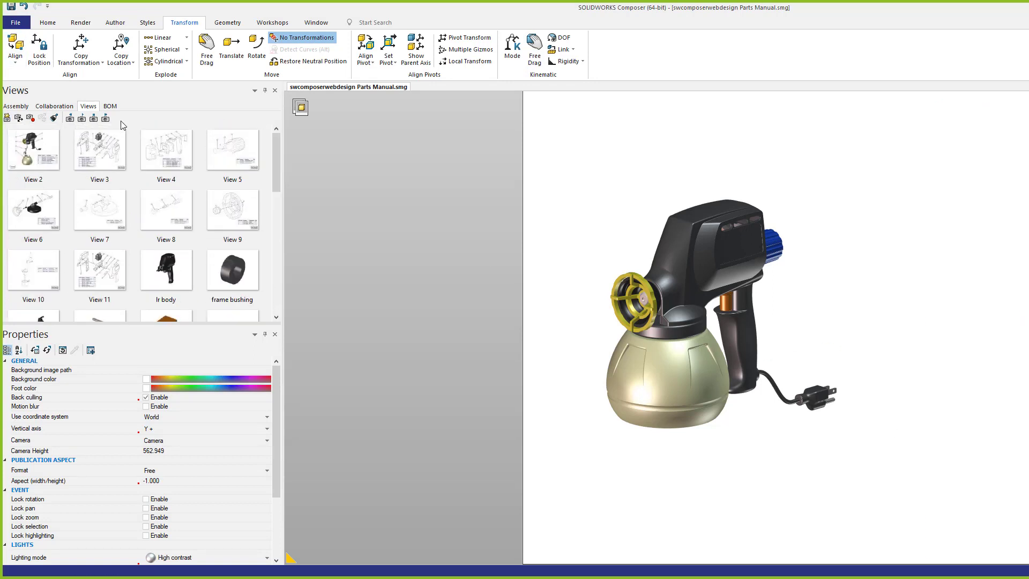
click(32, 154)
click(112, 154)
click(166, 147)
click(257, 152)
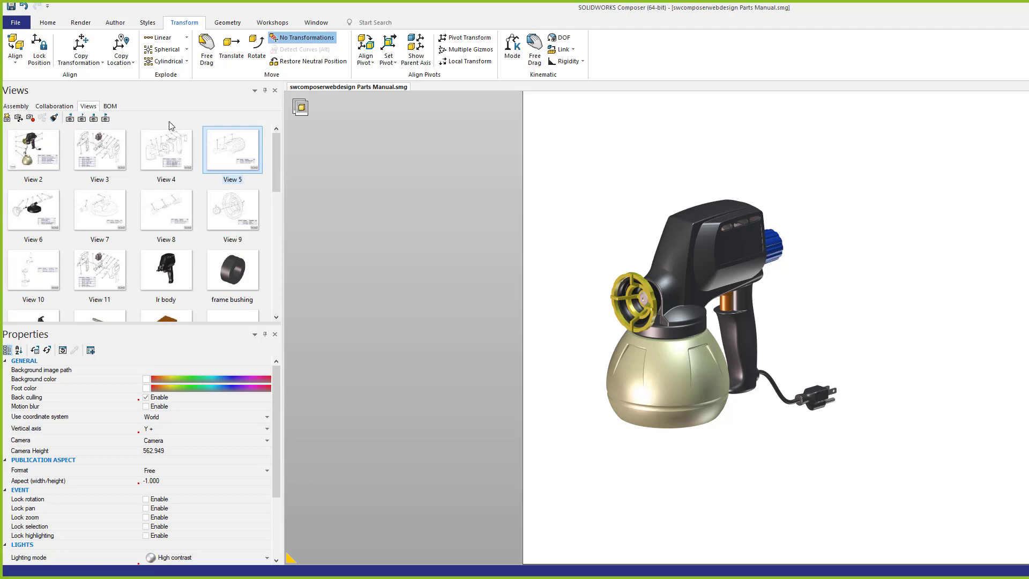
- Place View 2 as a 2D image panel in the page's upper right area and adjust its position
click(43, 153)
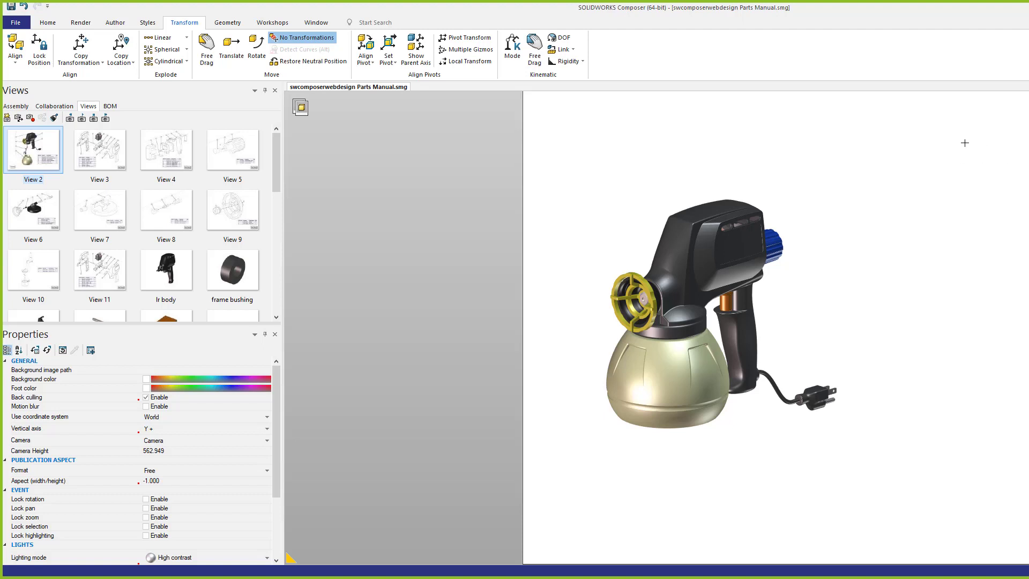
drag(936, 129, 1028, 242)
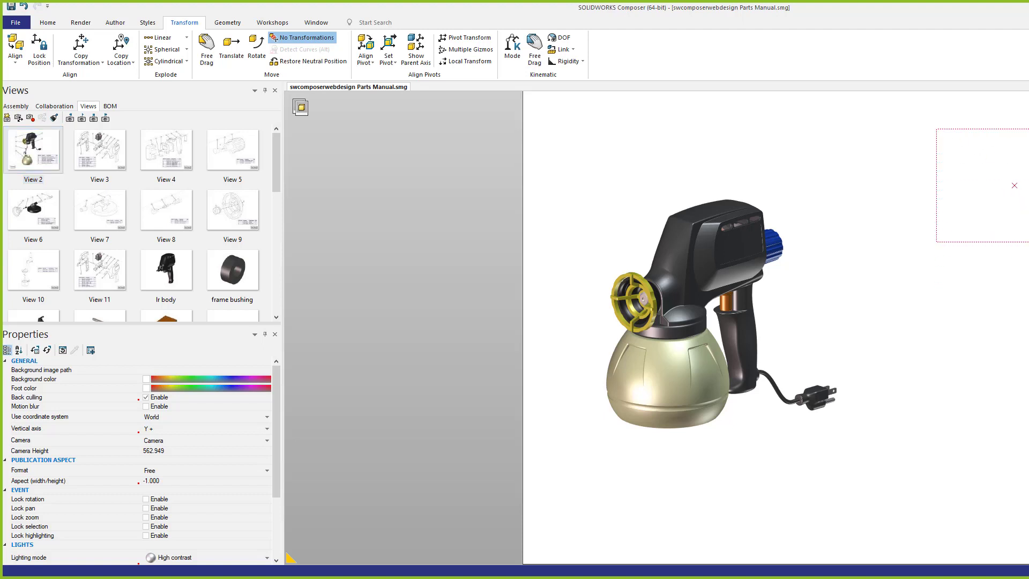
drag(29, 144, 1011, 175)
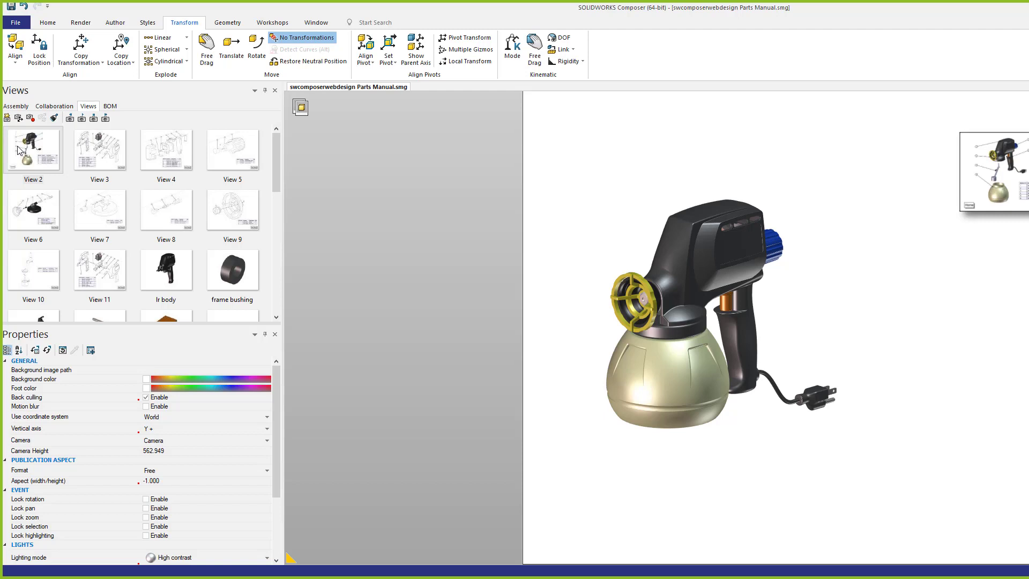
click(1019, 167)
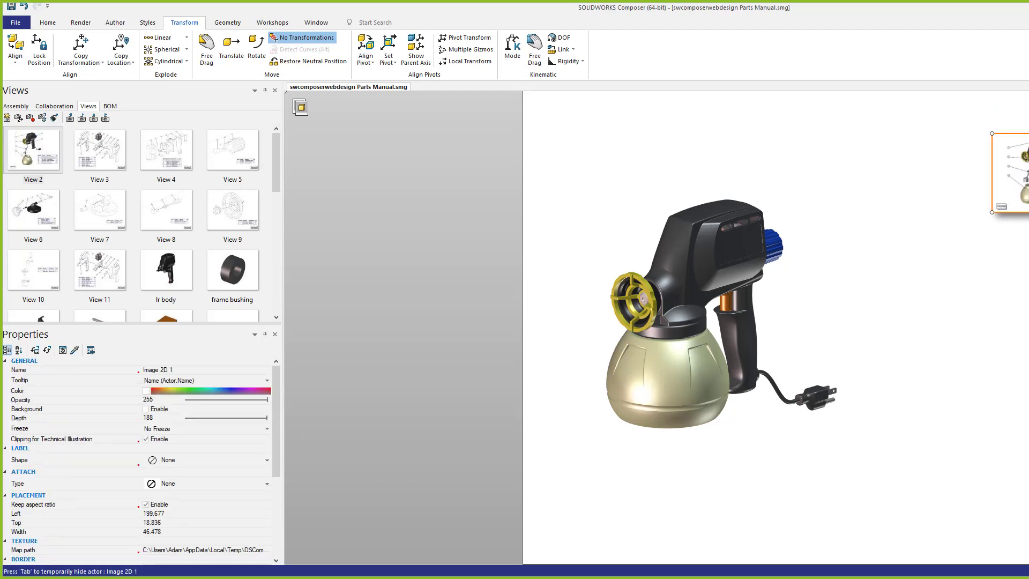
drag(1019, 164, 1028, 160)
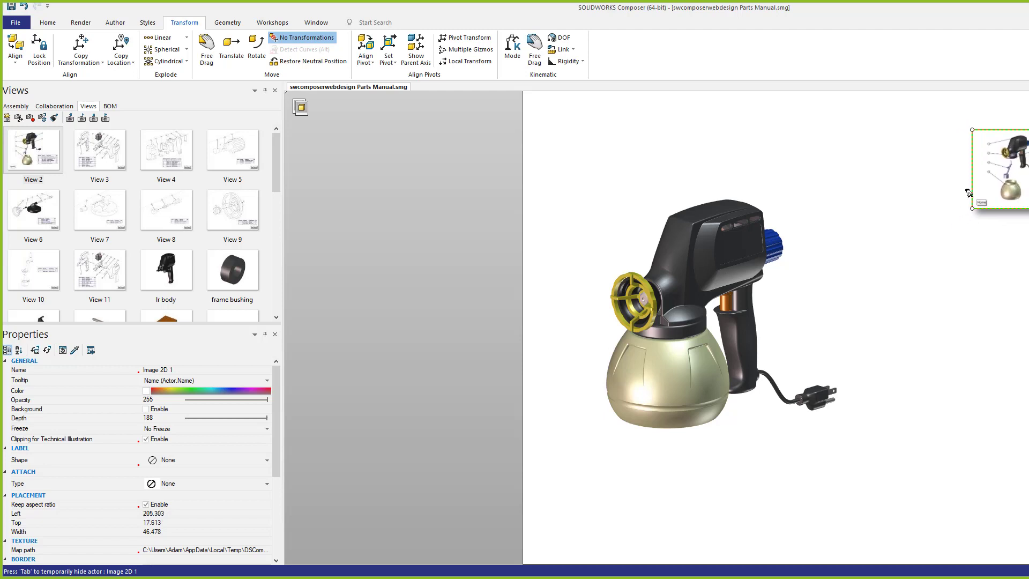
- Update View 14 to include the View 2 image panel and nudge the panel slightly to the right
drag(278, 159, 272, 297)
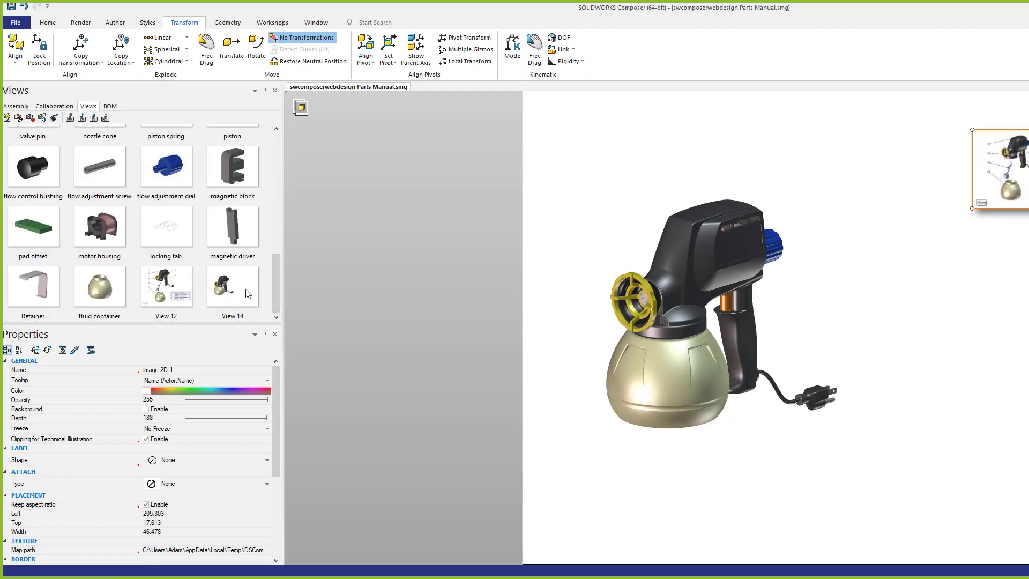
click(214, 290)
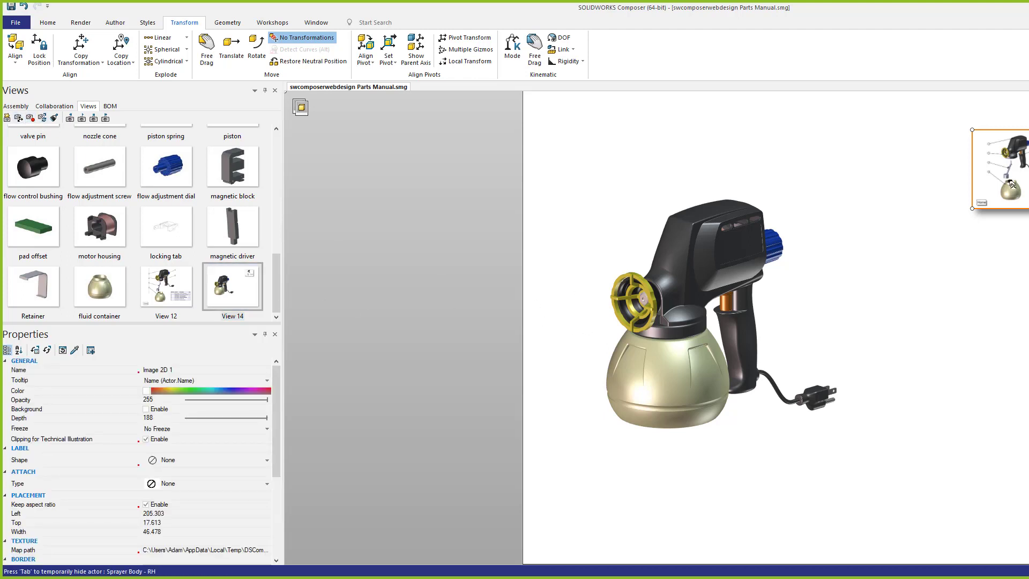
drag(1024, 164, 1028, 165)
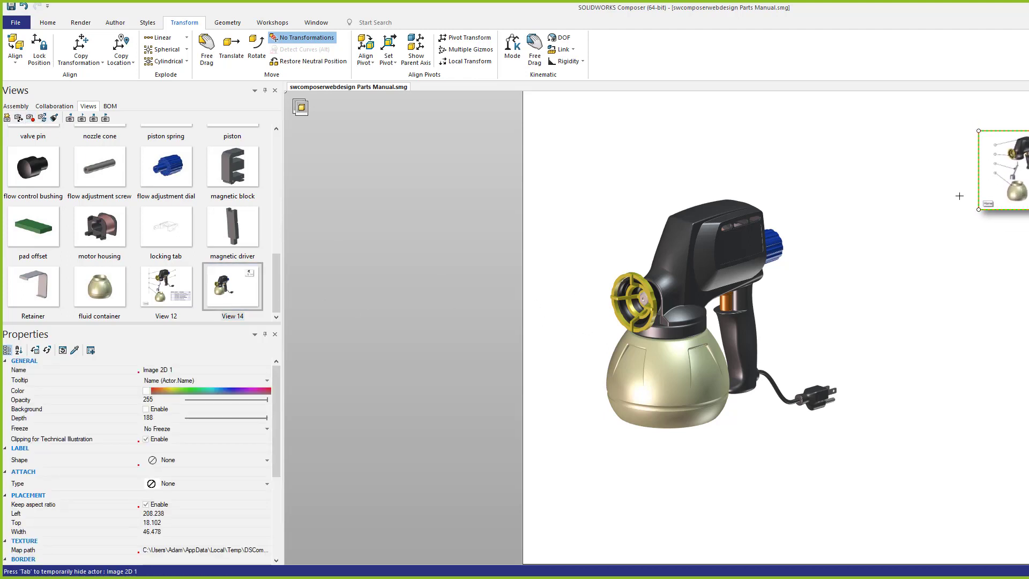
click(919, 225)
- Delete the View 2 image panel from the page
scroll(243, 223, up, 5)
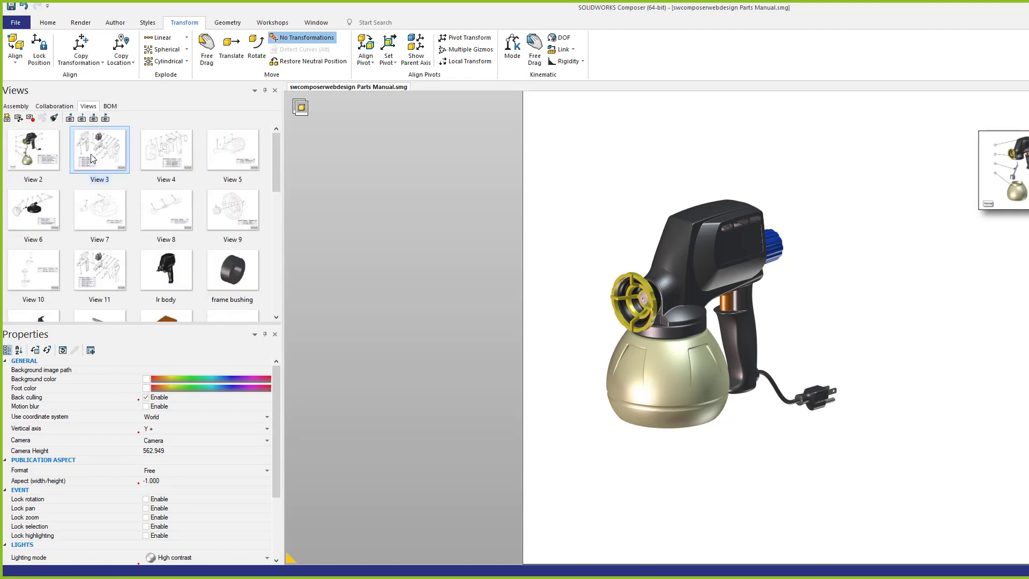
click(1024, 170)
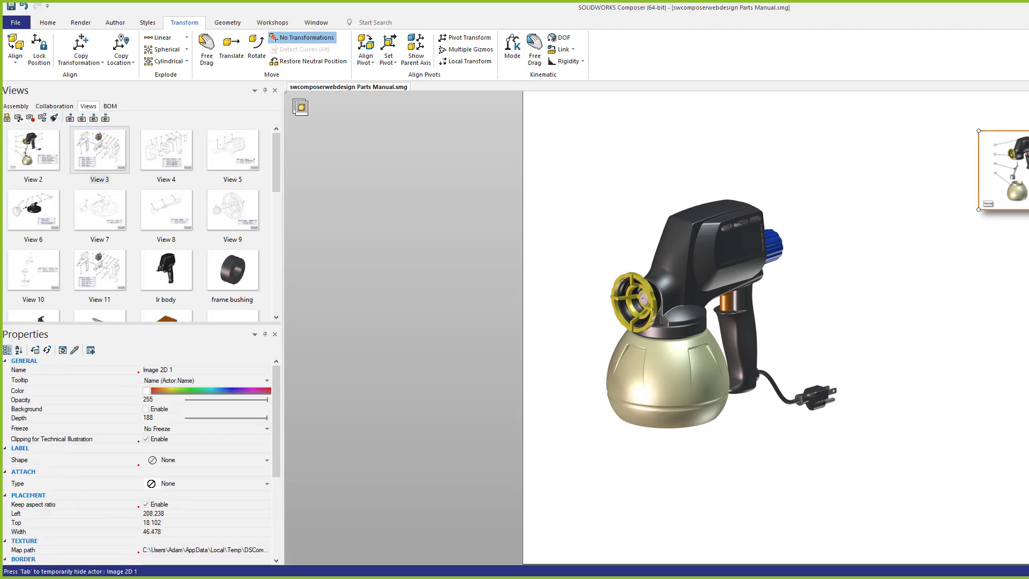
key(Delete)
- Place View 3 as a 2D image panel at the page's upper right and View 5 as another panel below it
click(78, 145)
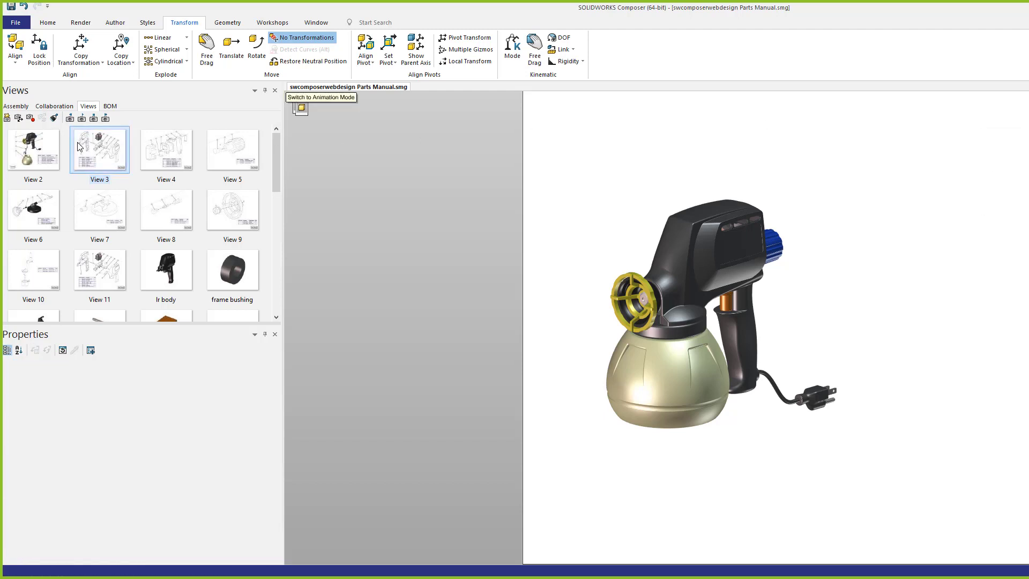
ctrl+drag(95, 147, 1024, 173)
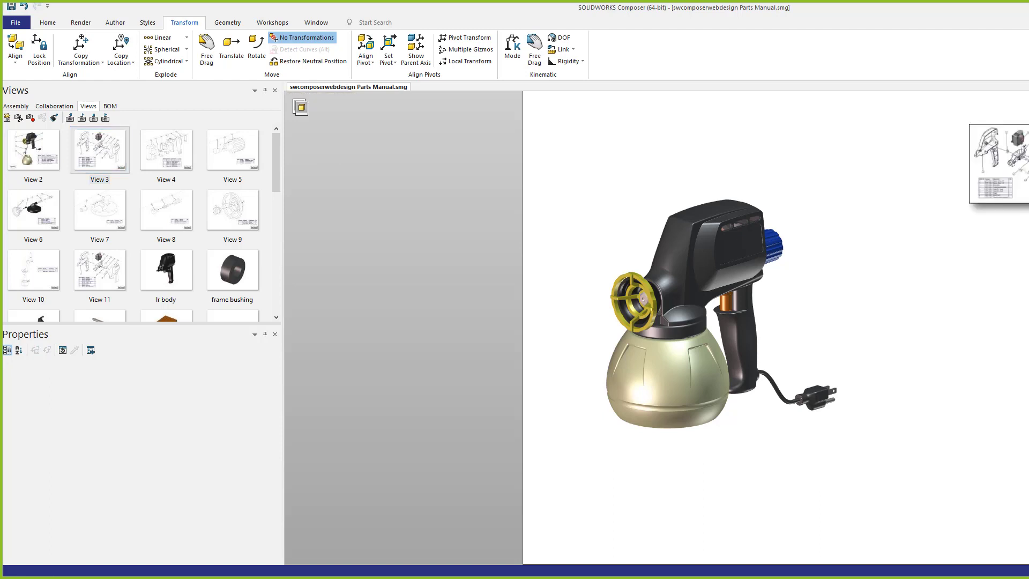
click(173, 152)
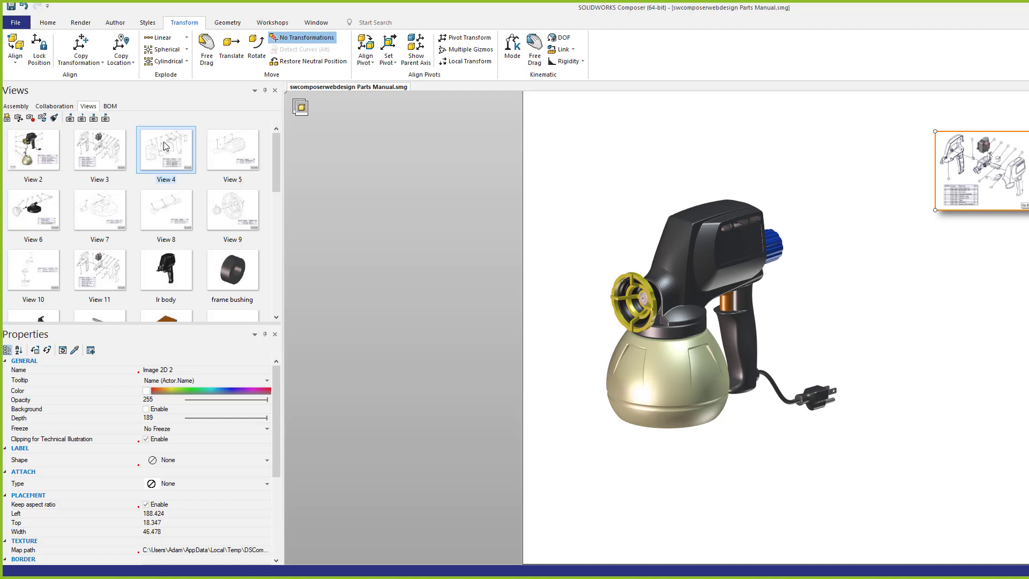
click(243, 145)
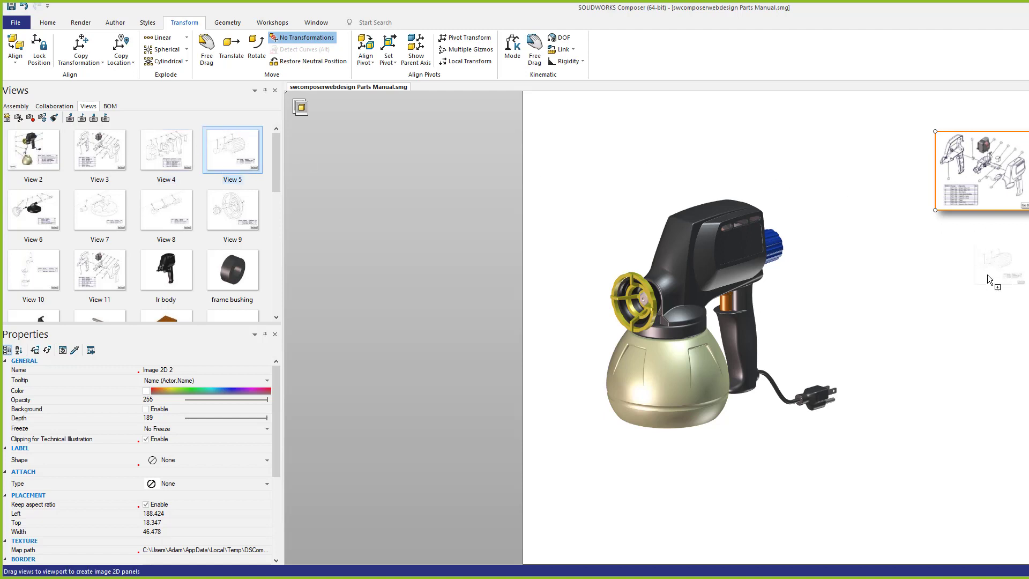
drag(1021, 327, 1017, 322)
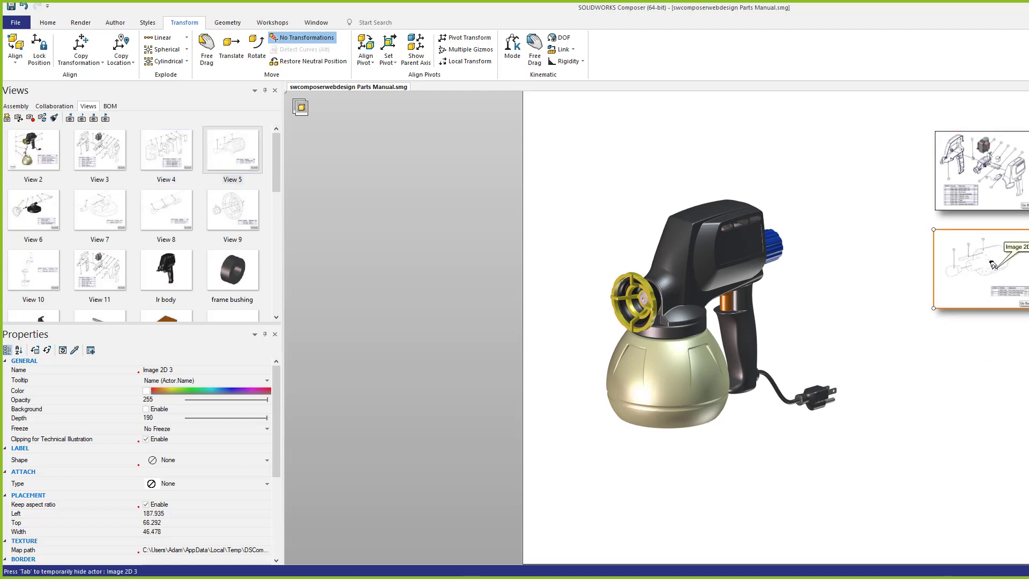
- Add View 6 as a 2D image panel below the View 5 panel and line both up with the panel above
drag(14, 219, 1002, 375)
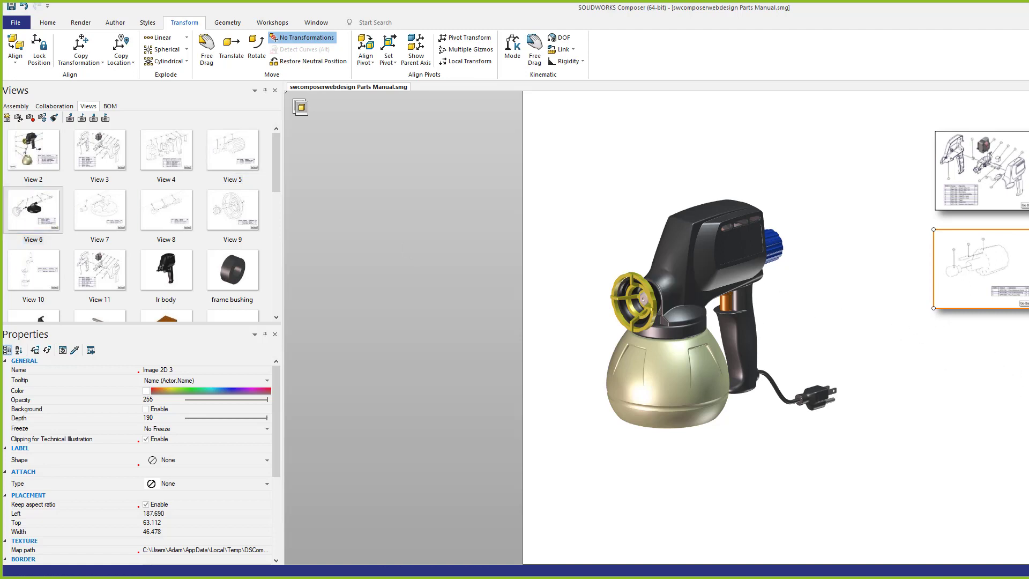
click(991, 264)
click(1001, 389)
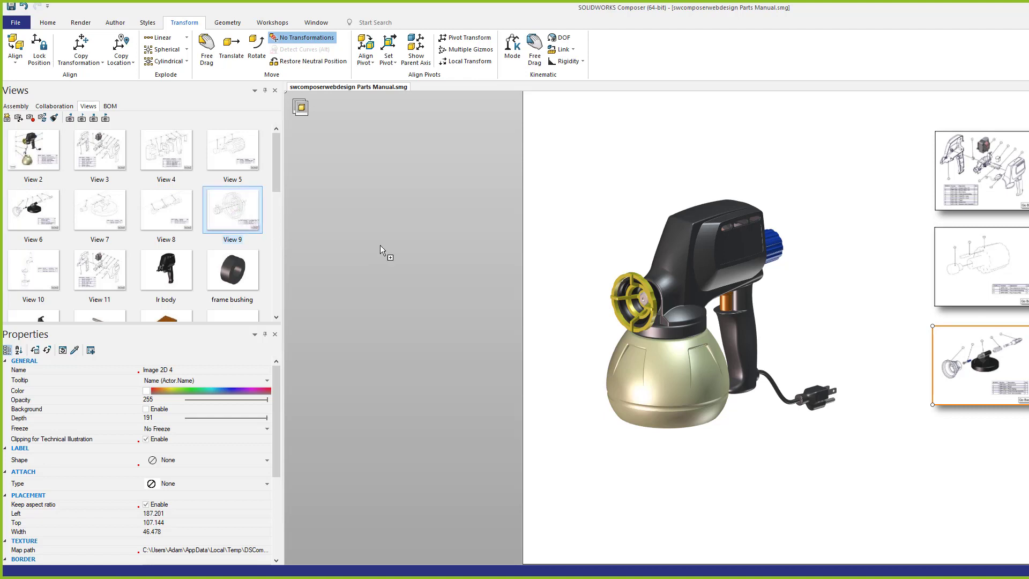
- Add View 9 as a 2D image panel below the View 6 panel and View 10 near the page's lower edge
drag(980, 452, 979, 446)
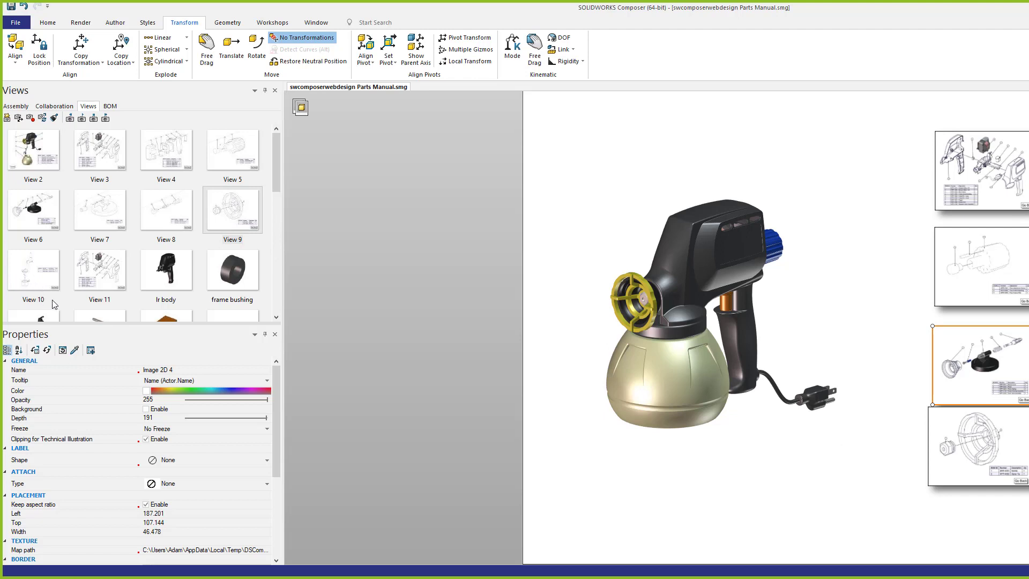
mouse_move(33, 271)
ctrl+mouse_down()
mouse_move(326, 317)
mouse_move(762, 429)
mouse_move(44, 255)
mouse_move(38, 269)
ctrl+mouse_up()
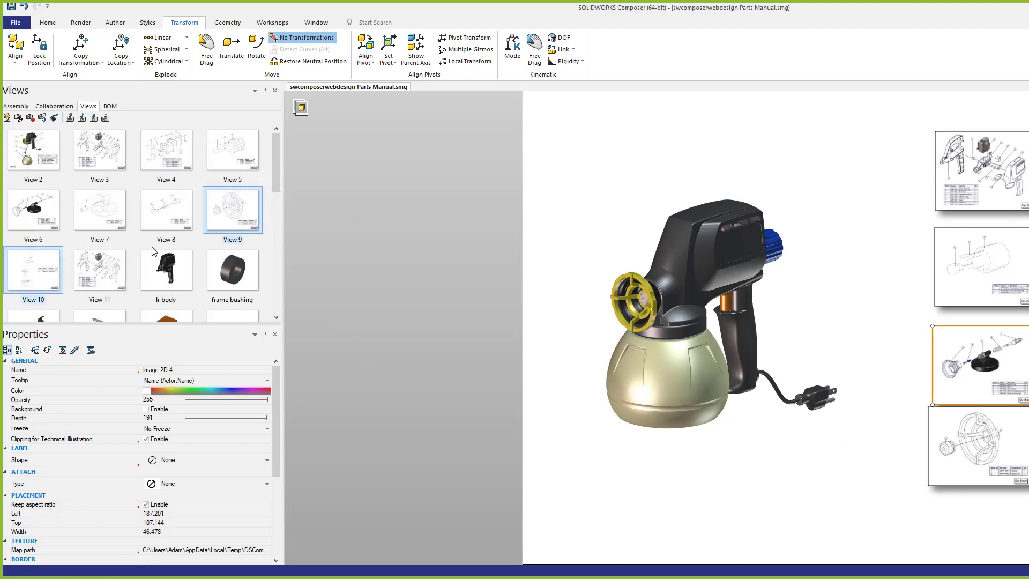
click(201, 241)
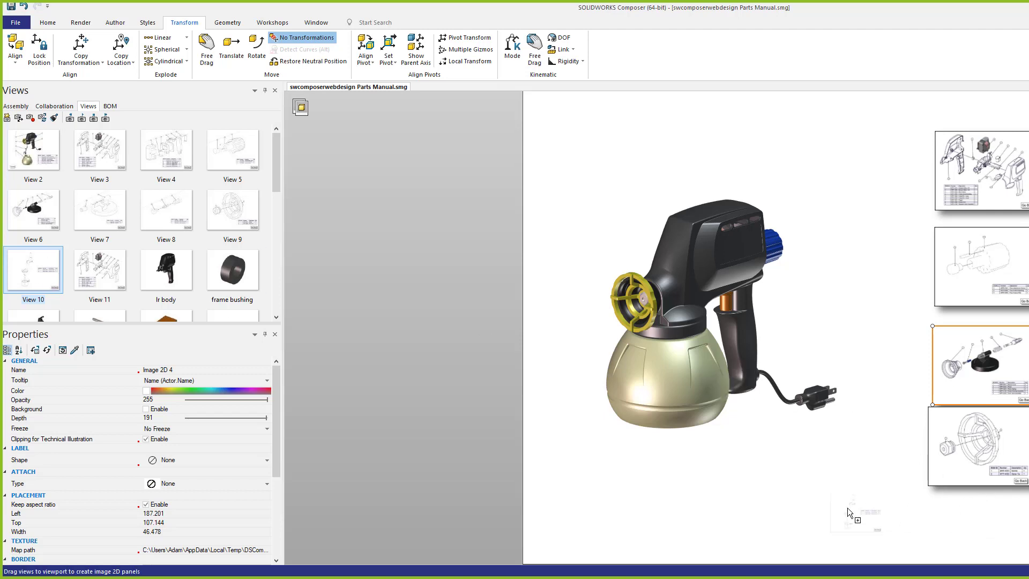
drag(865, 473, 910, 475)
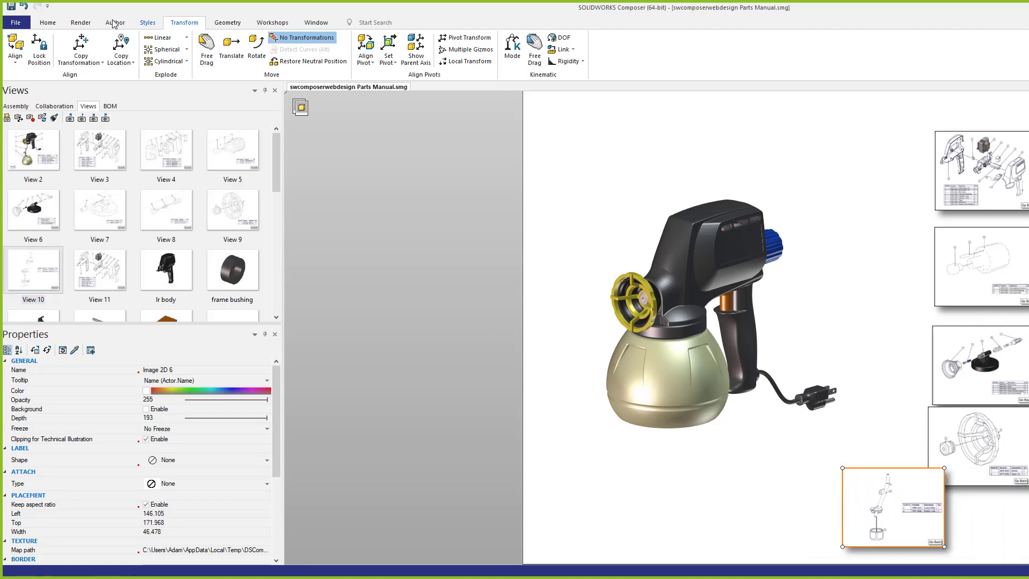
- Create a vertical magnetic line about 196 long beside the image panels and align all five panels along it
click(46, 25)
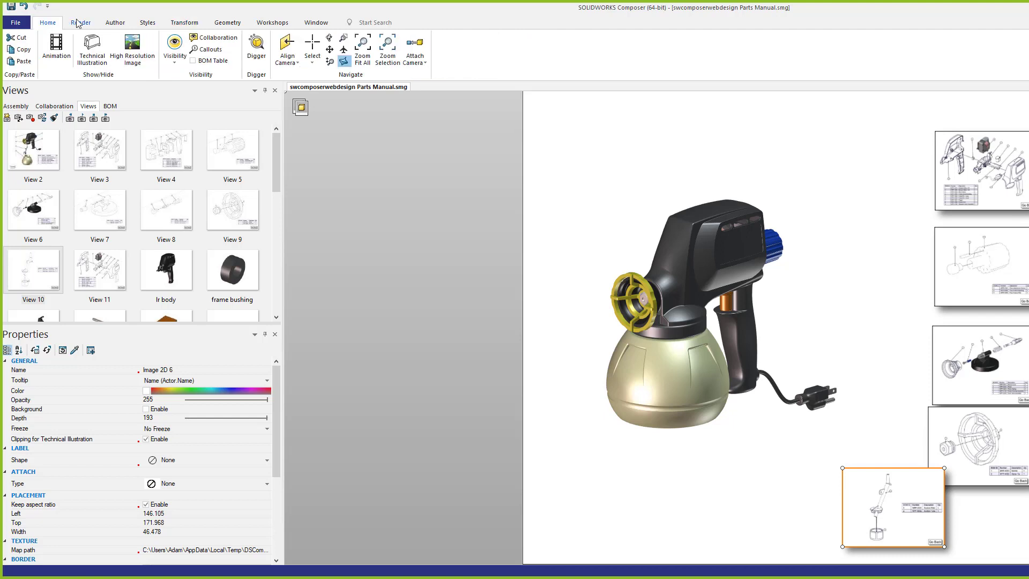
click(80, 22)
click(115, 22)
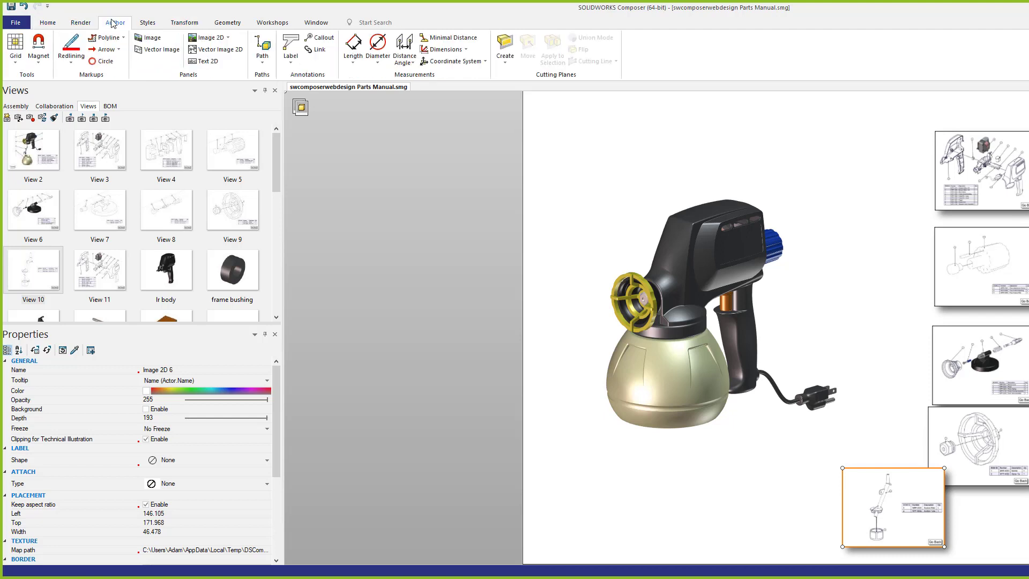
click(32, 47)
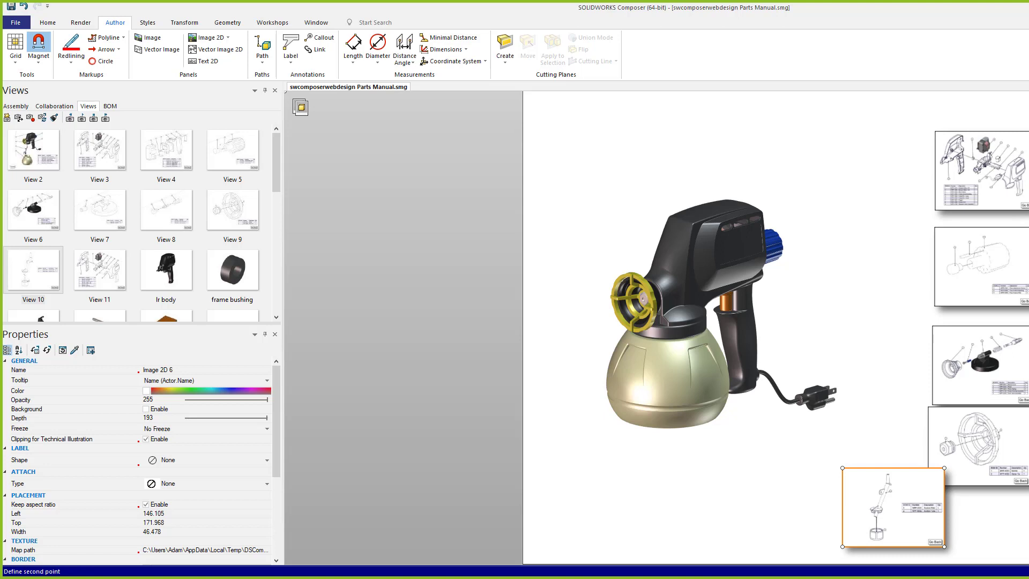
key(Escape)
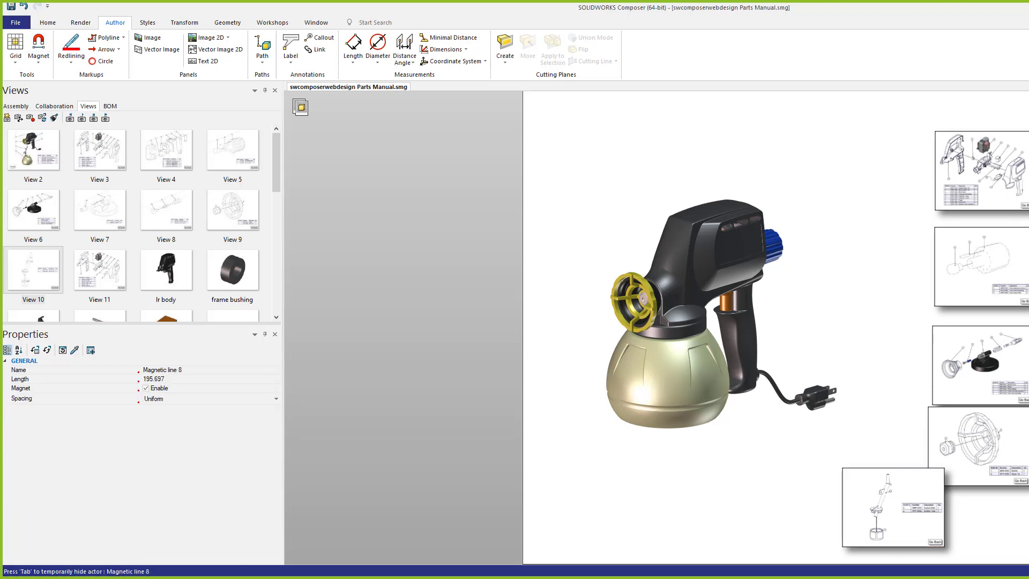
mouse_move(1028, 310)
mouse_down()
mouse_move(894, 315)
mouse_move(1028, 314)
mouse_up()
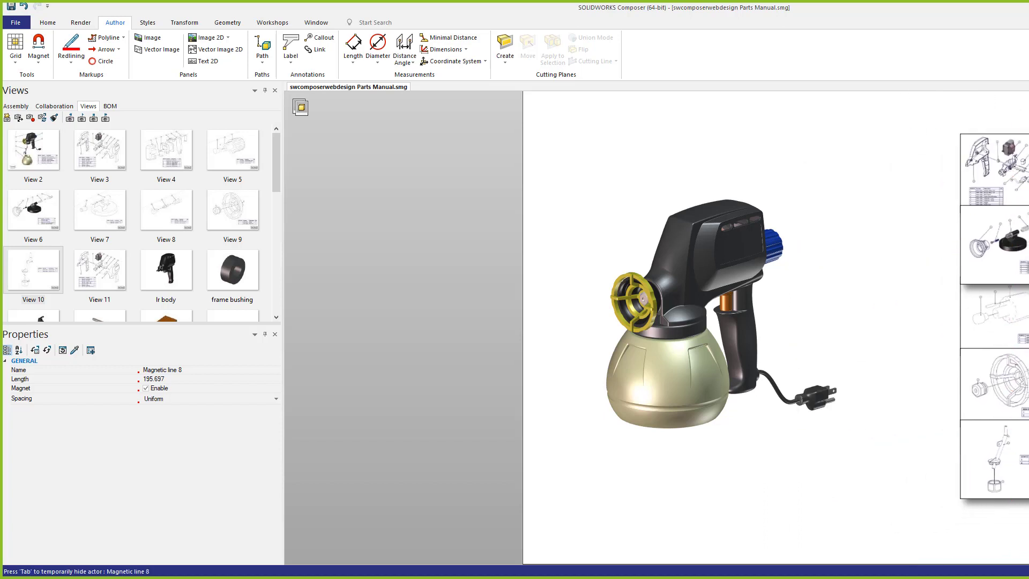
- Reposition the magnetic line with its panels and stretch it to about 248 long, spreading the five image panels down the page
drag(1028, 102, 1028, 36)
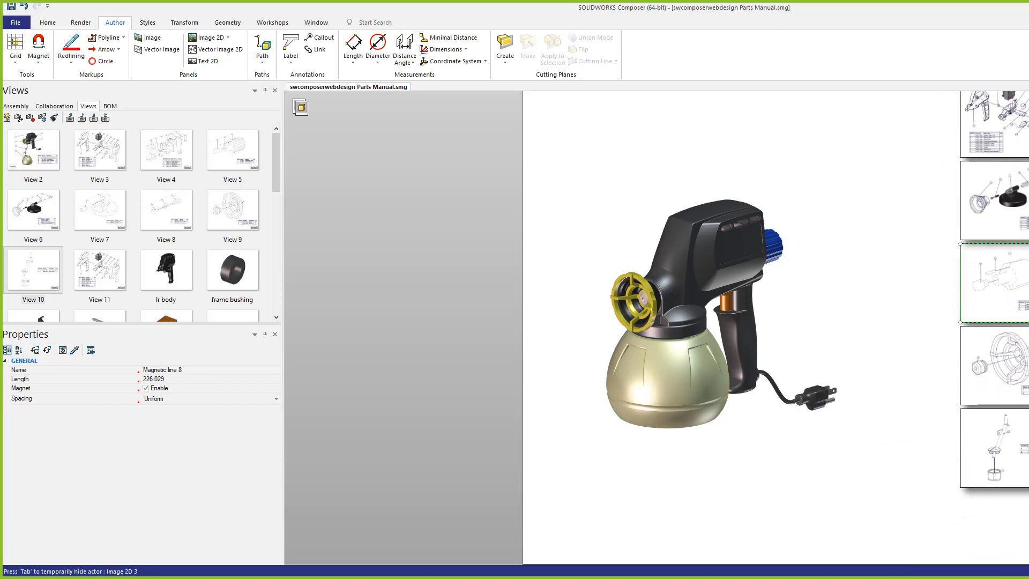
drag(1028, 284, 1021, 329)
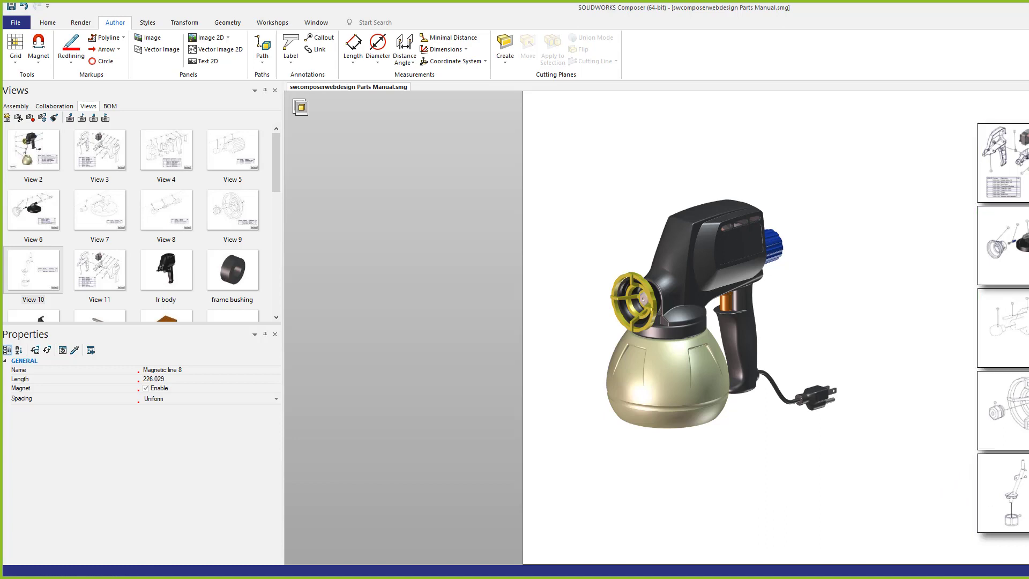
scroll(1025, 103, down, 2)
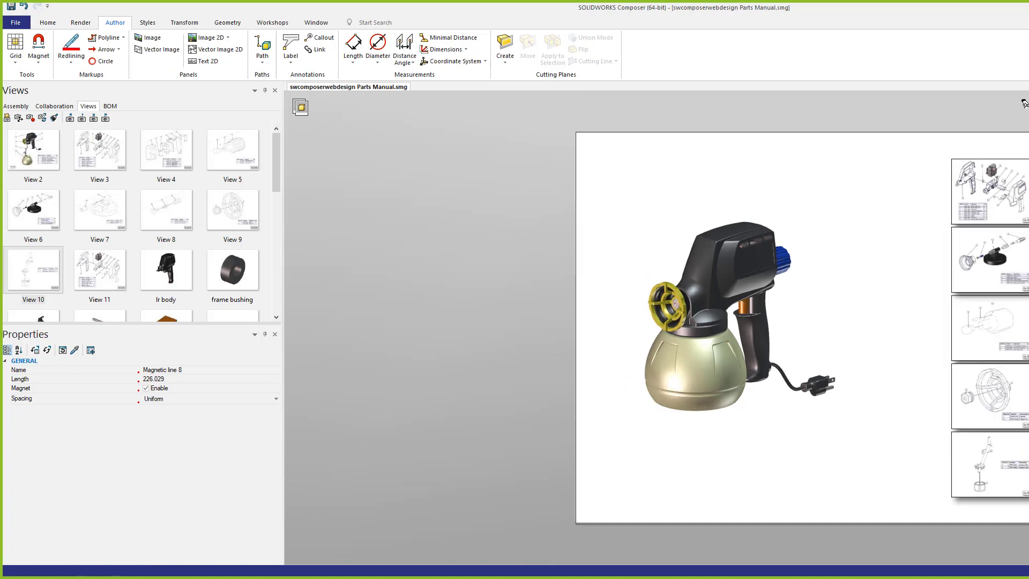
drag(1028, 123, 1023, 94)
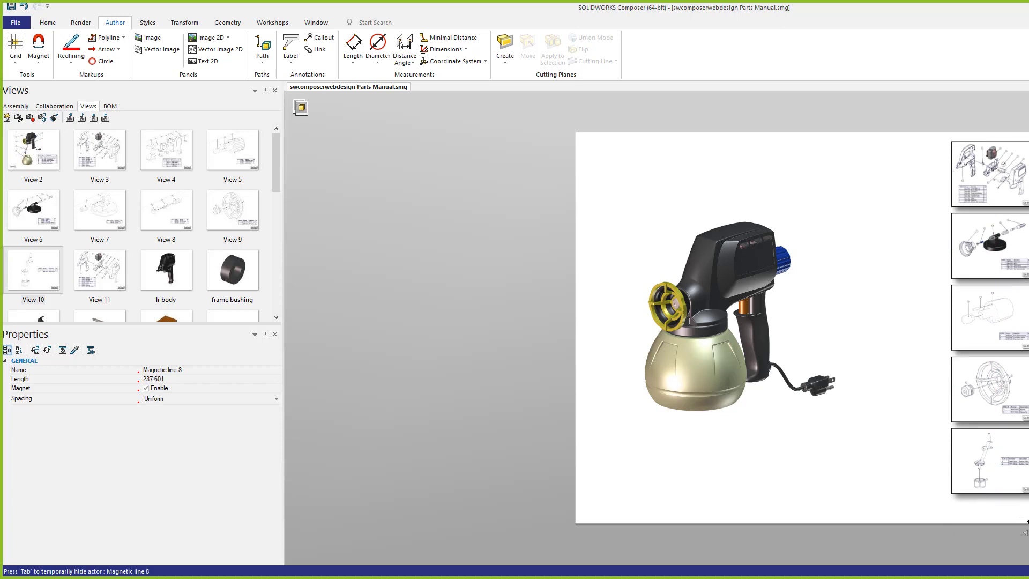
drag(1027, 521, 1028, 540)
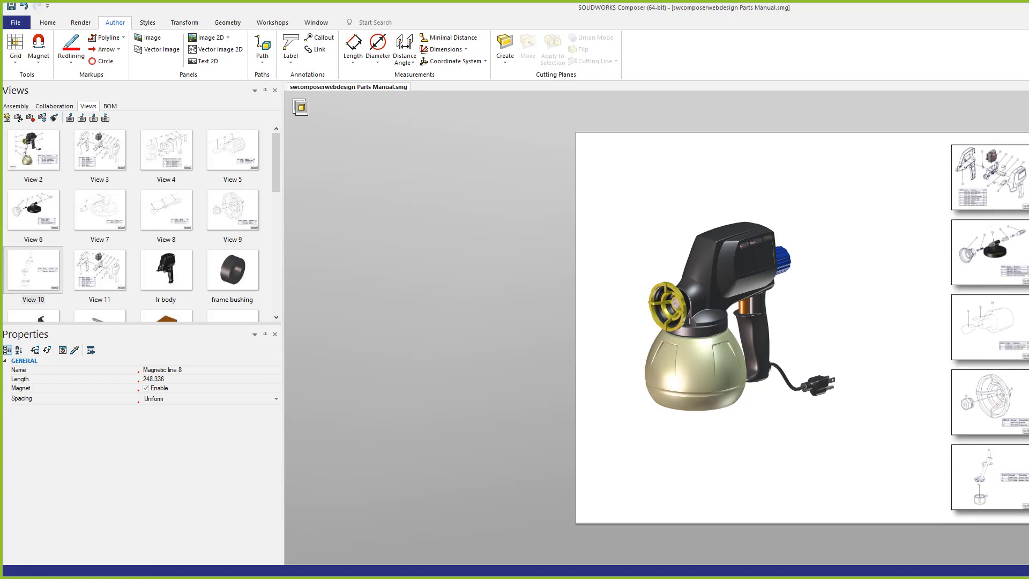
key(Escape)
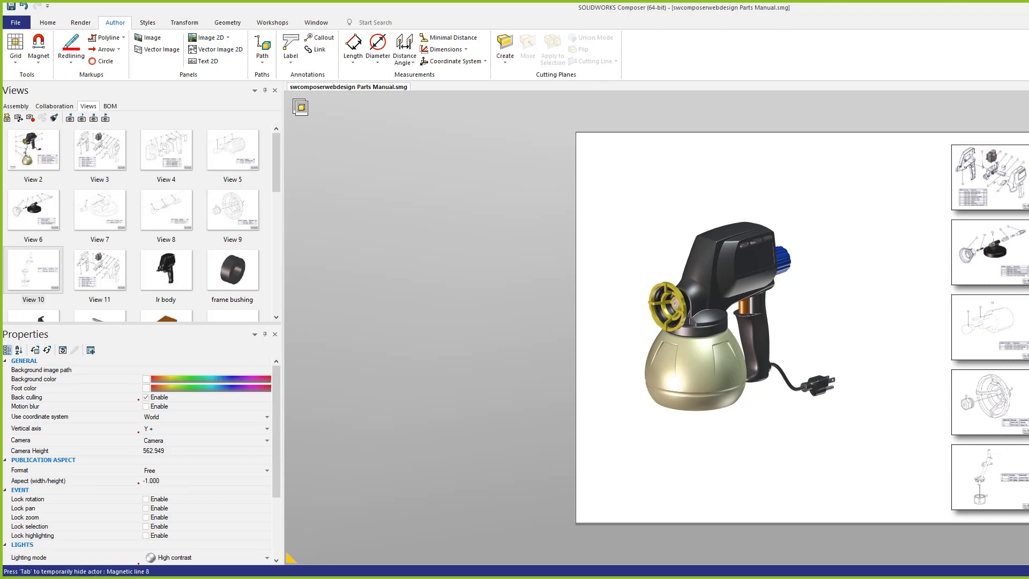
- Shift the magnetic line with its five image panels slightly toward the sprayer
click(1023, 132)
key(Escape)
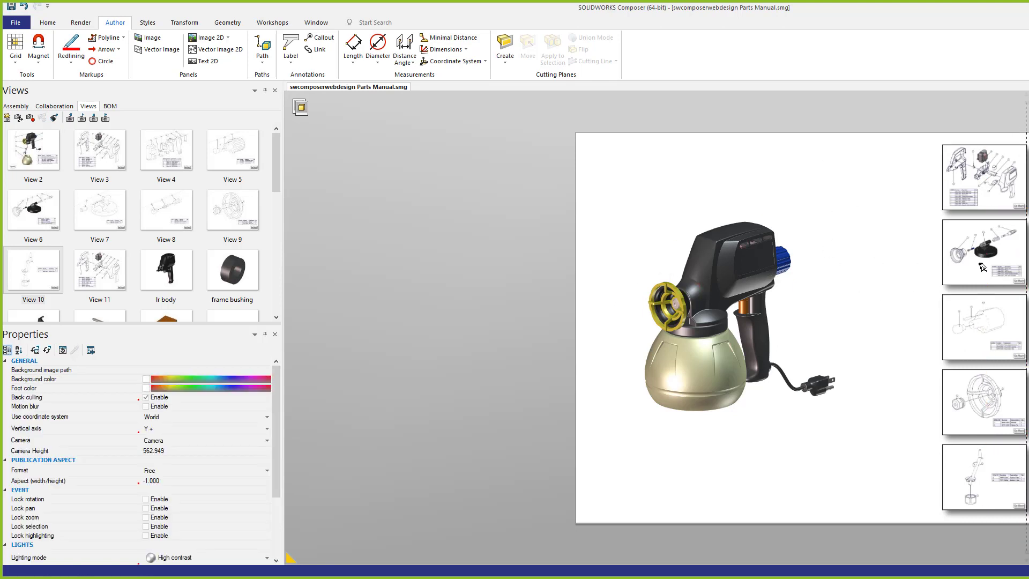
mouse_move(938, 178)
mouse_down()
mouse_move(730, 300)
mouse_move(645, 407)
mouse_move(648, 432)
mouse_move(632, 436)
mouse_up()
click(850, 151)
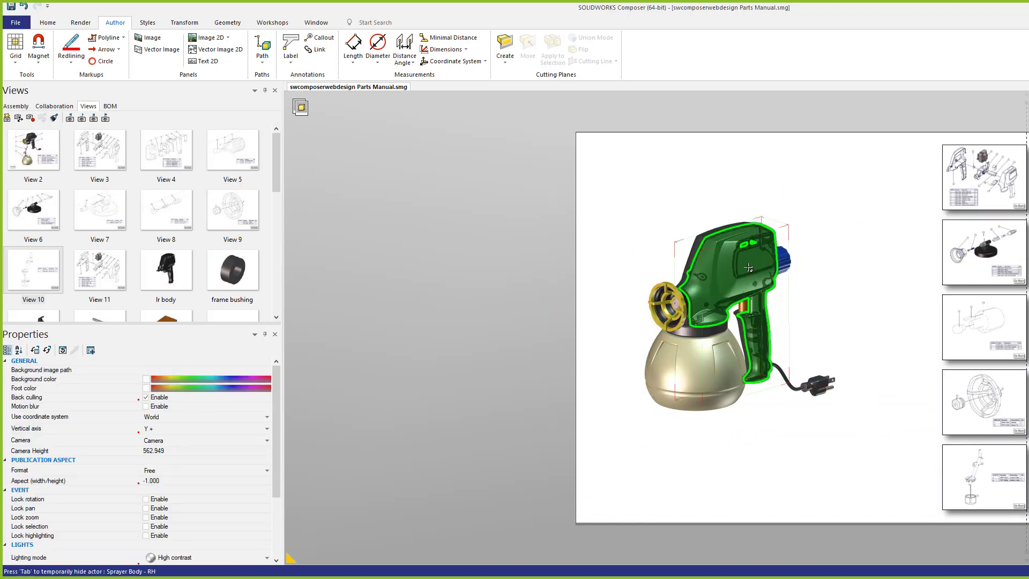
mouse_move(602, 161)
mouse_down()
mouse_move(691, 184)
mouse_move(869, 474)
mouse_up()
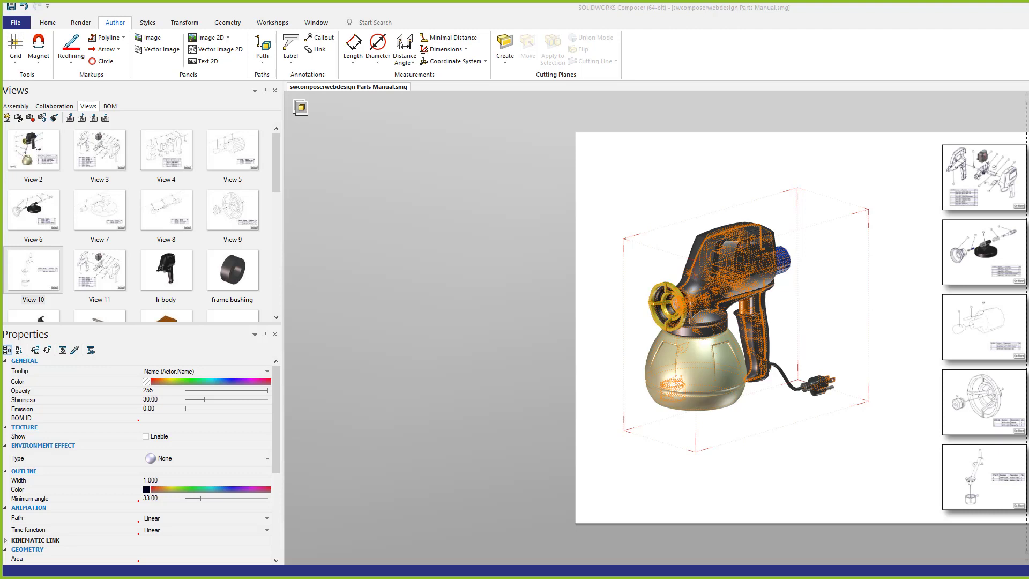
click(806, 155)
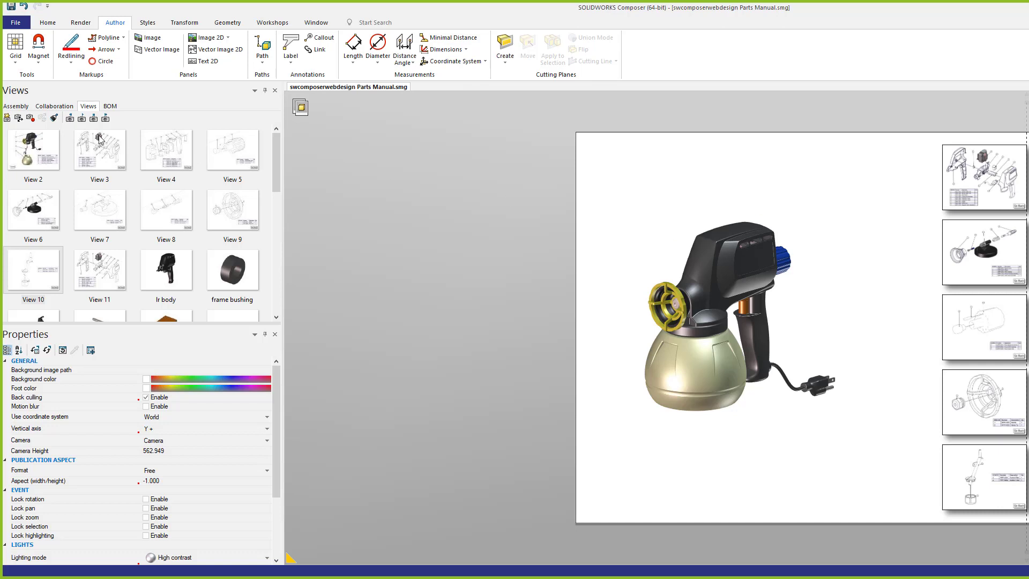
- Update View 14 with the current overview page of the sprayer and its five aligned image panels
drag(275, 159, 274, 287)
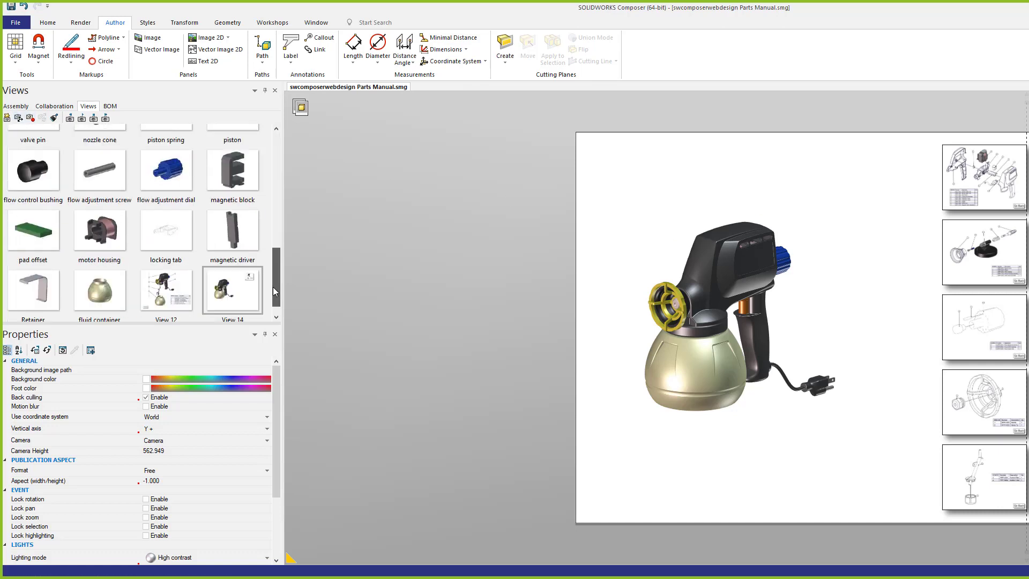
click(225, 303)
click(30, 119)
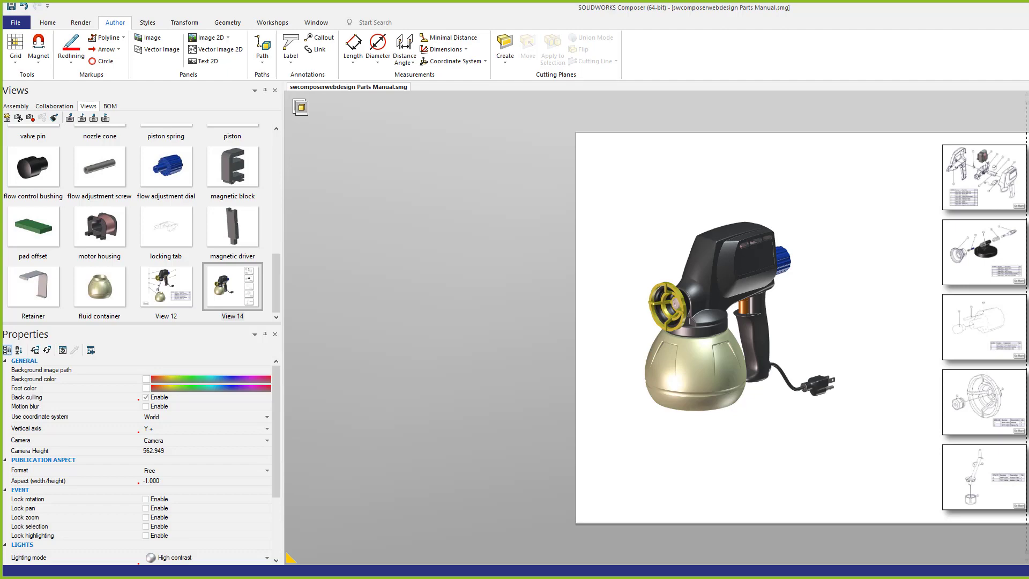
- Test the image panel links by following the first panel, returning to View 14, and following the panel for View 5
key(super+plus)
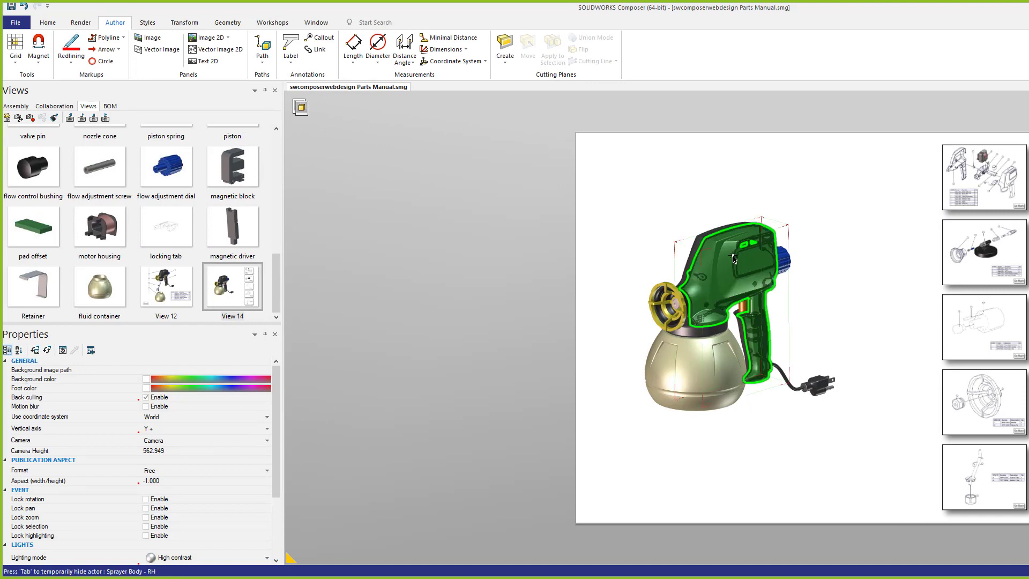
click(979, 168)
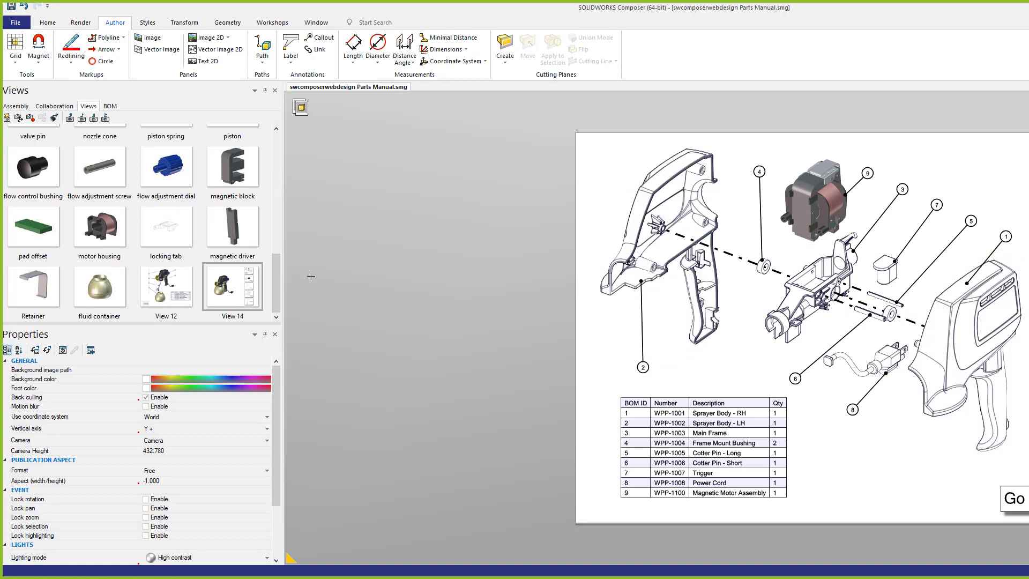
click(241, 300)
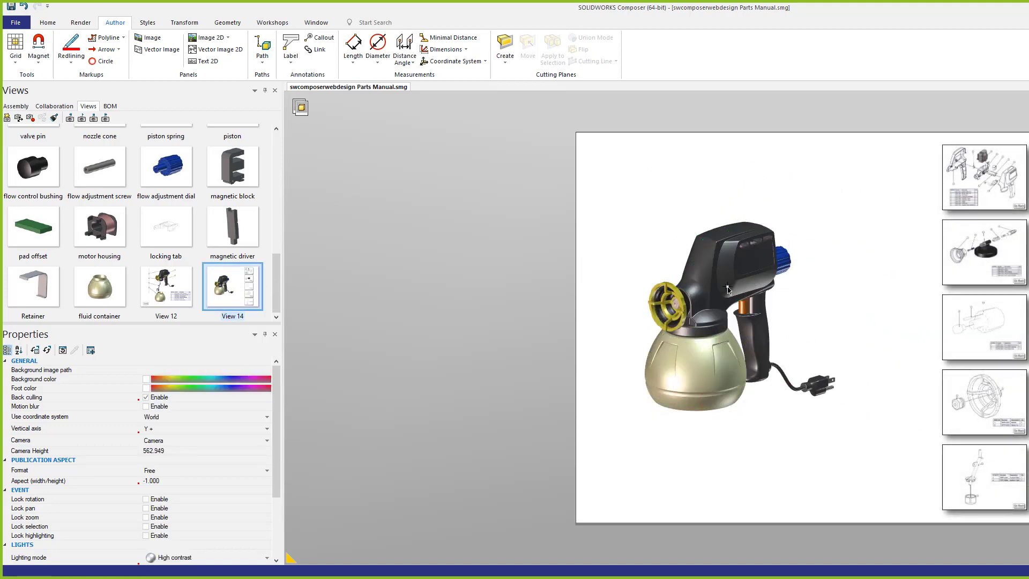
drag(278, 258, 280, 172)
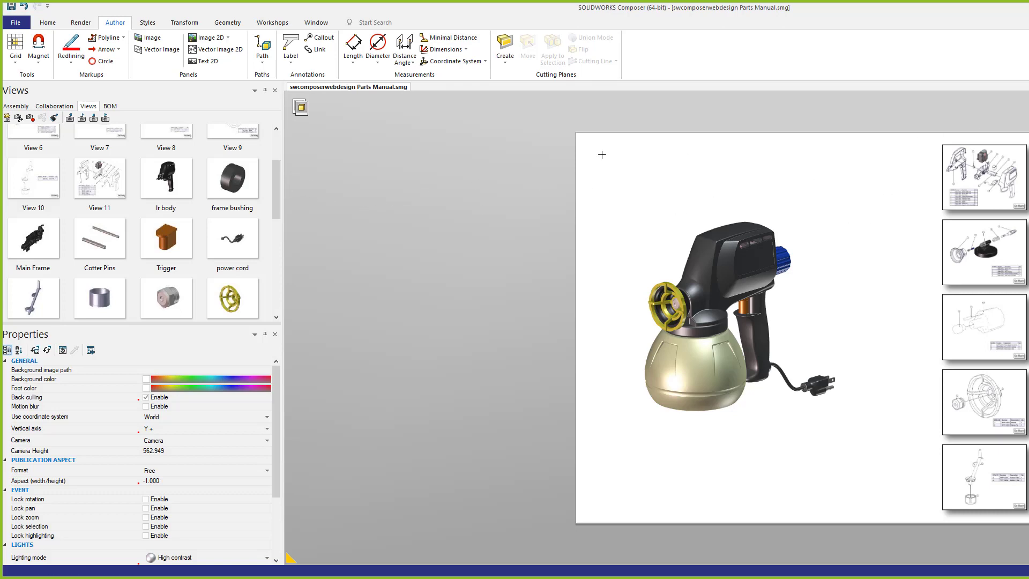
drag(602, 154, 888, 464)
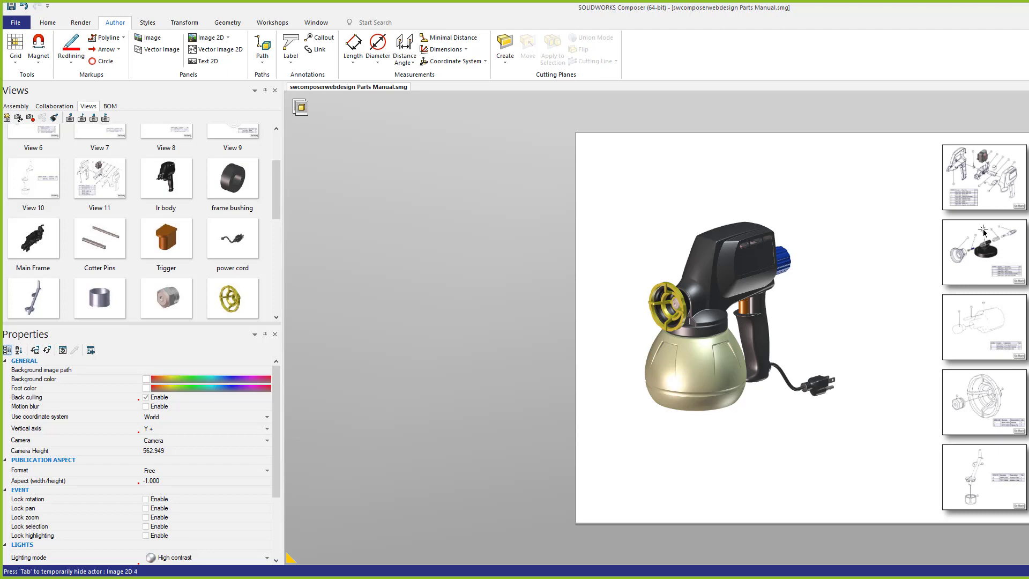
click(976, 399)
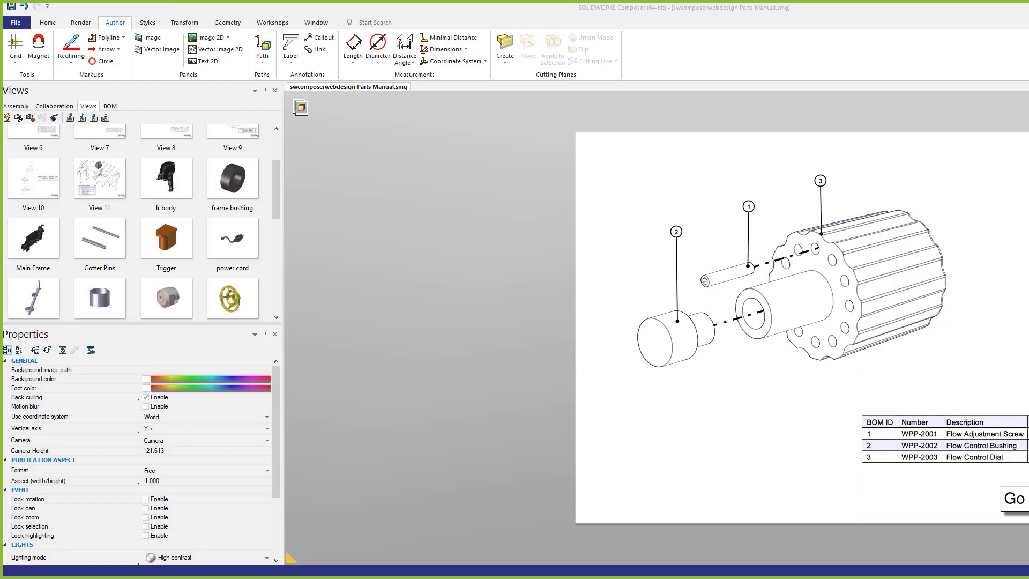
- In View 3, set the Go Back text's link to view://View 14
drag(275, 176, 281, 124)
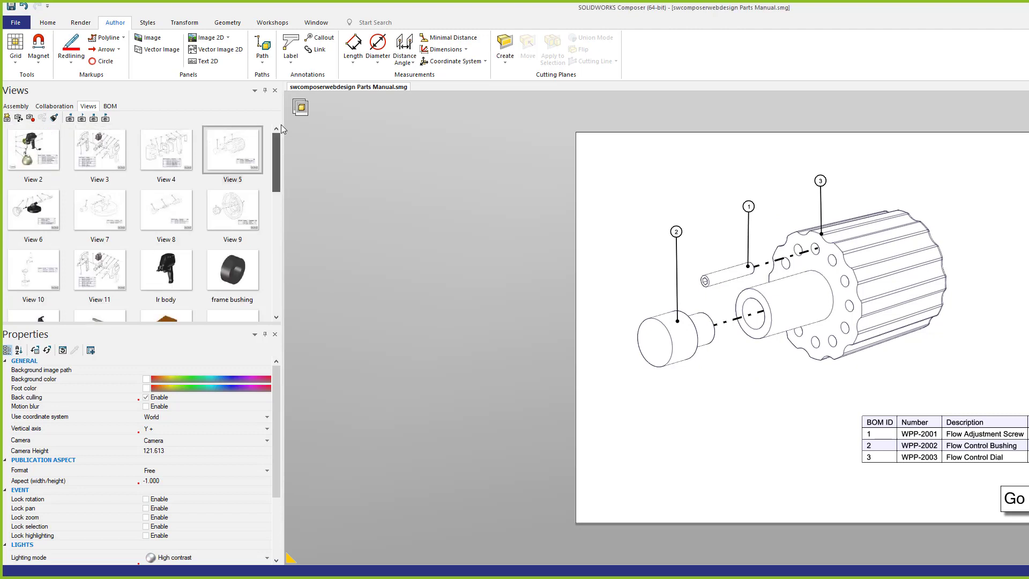
click(104, 151)
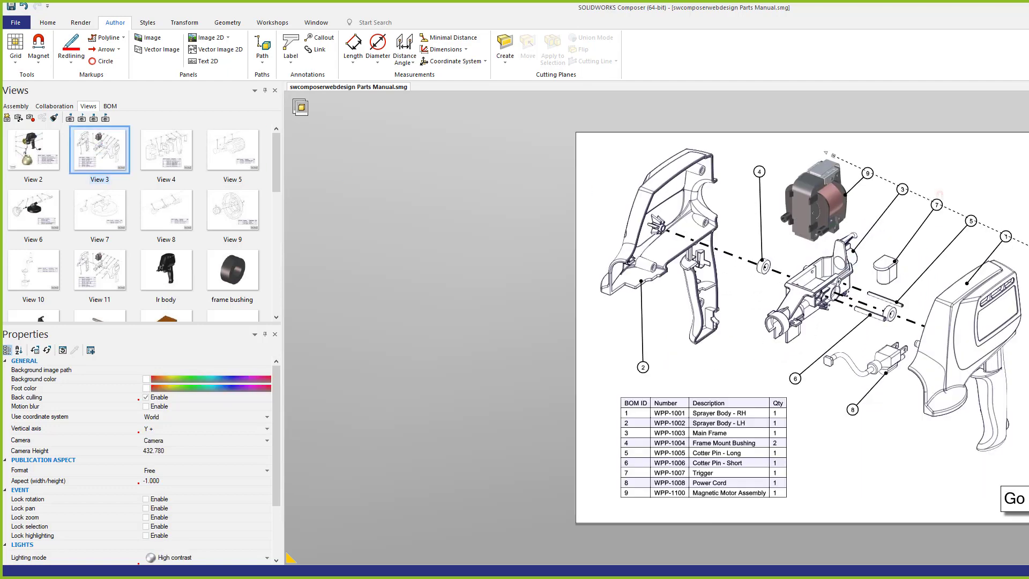
click(1015, 499)
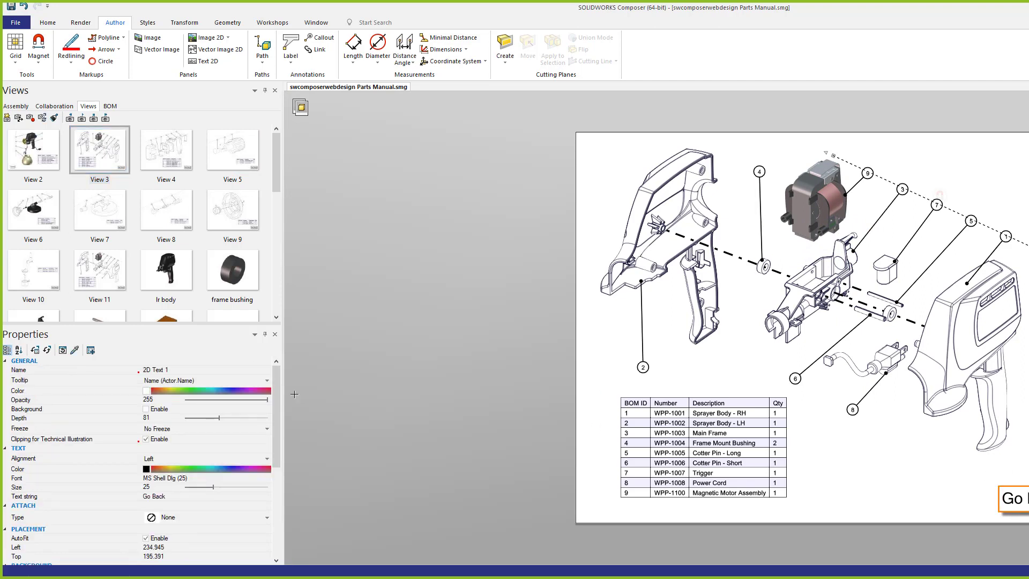
drag(276, 402, 278, 487)
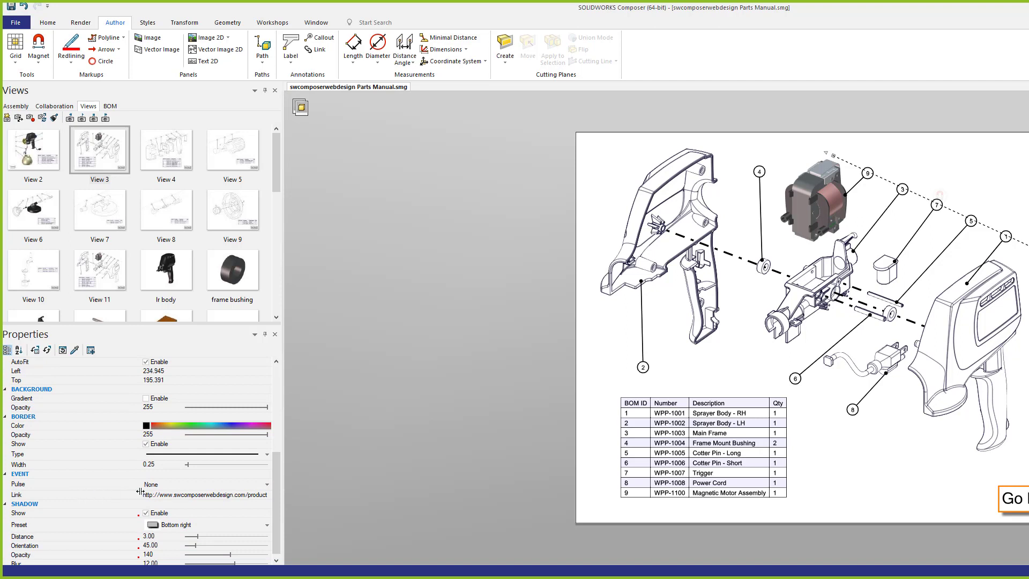
click(258, 493)
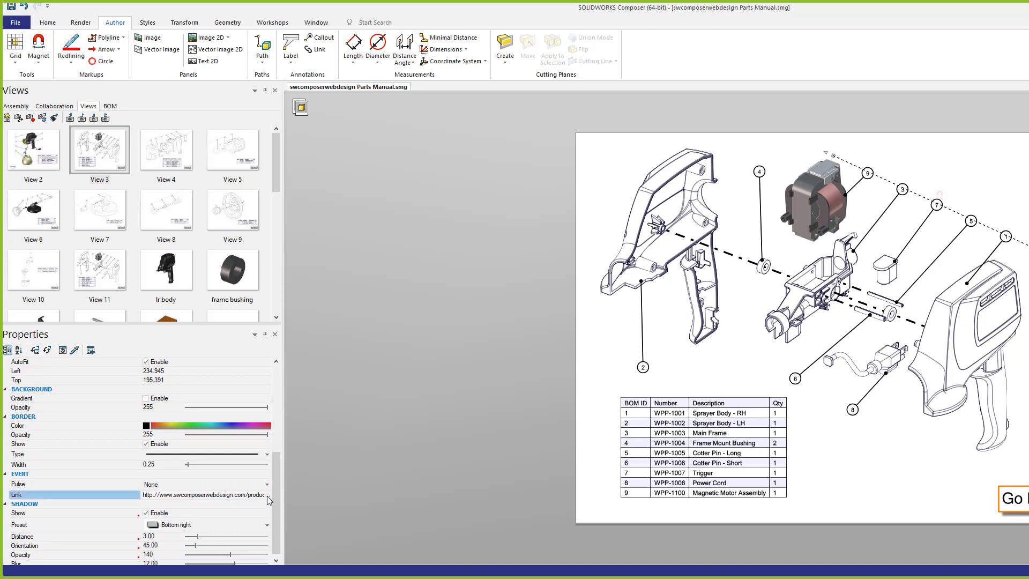
click(267, 495)
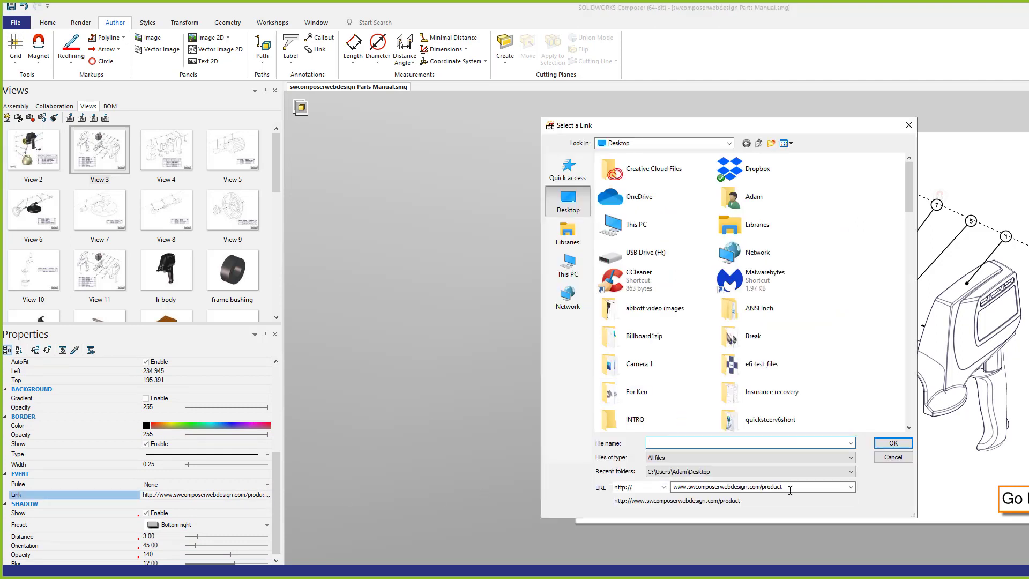
click(664, 487)
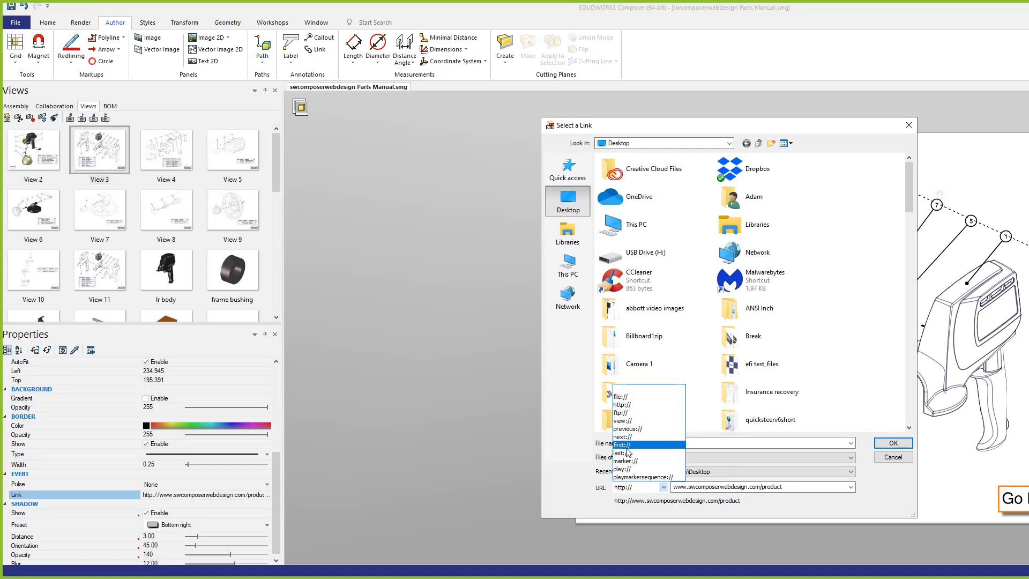
click(622, 421)
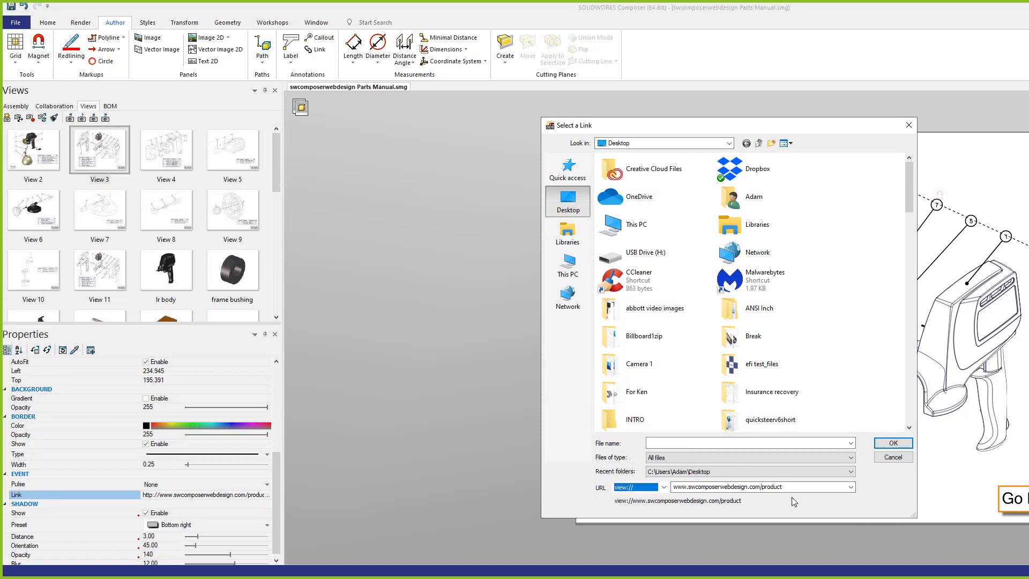
click(824, 488)
click(850, 487)
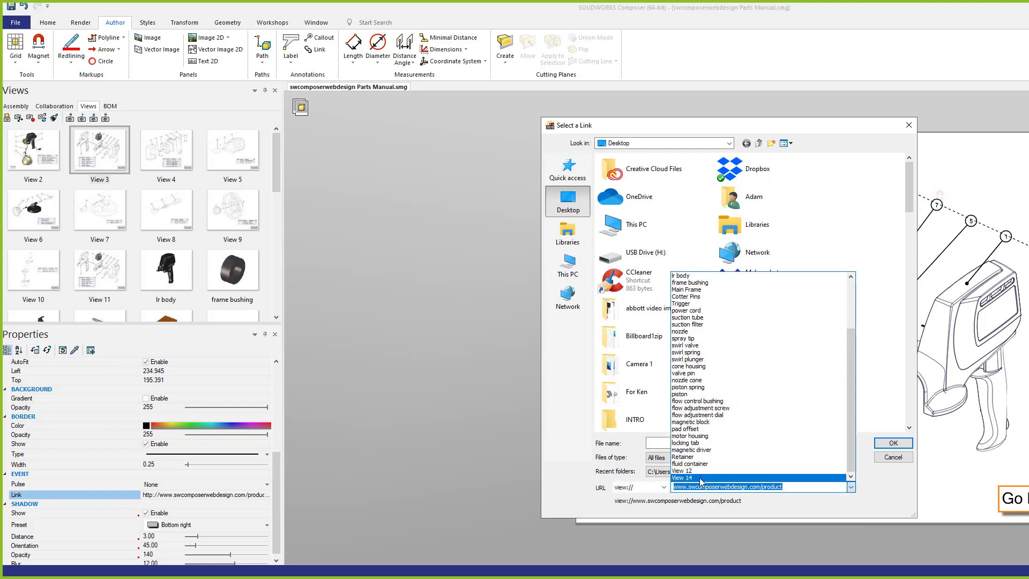
click(702, 476)
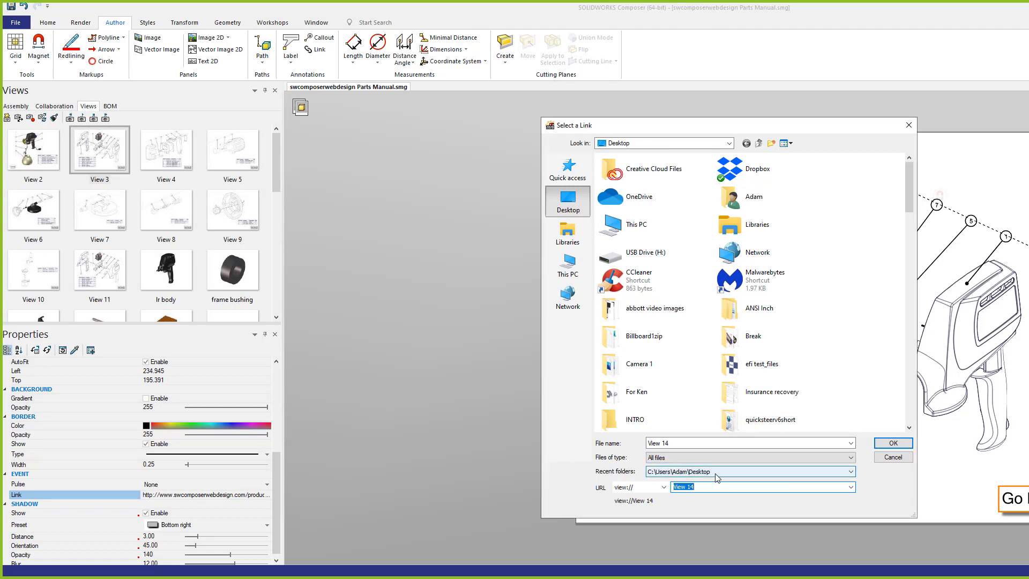
click(893, 443)
click(533, 323)
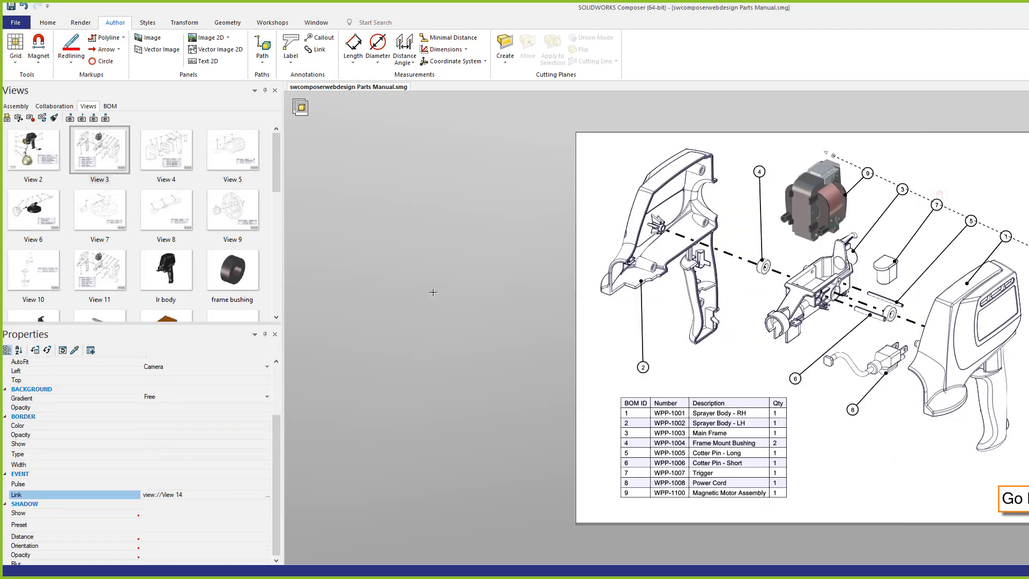
- Locate View 14 among the saved views and check the link of View 3's Go Back text against its name
scroll(278, 169, down, 1)
drag(278, 168, 285, 284)
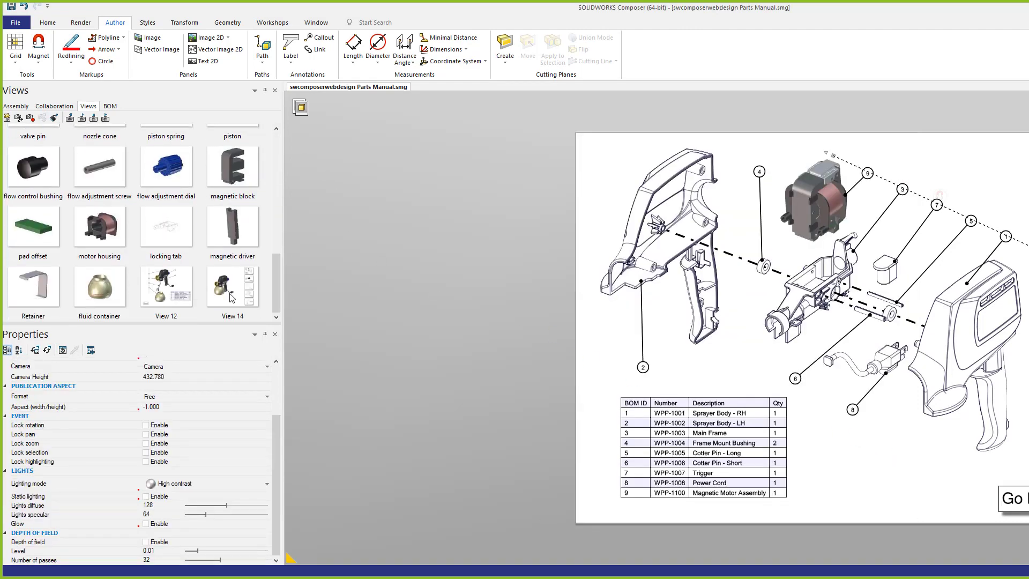
click(1012, 499)
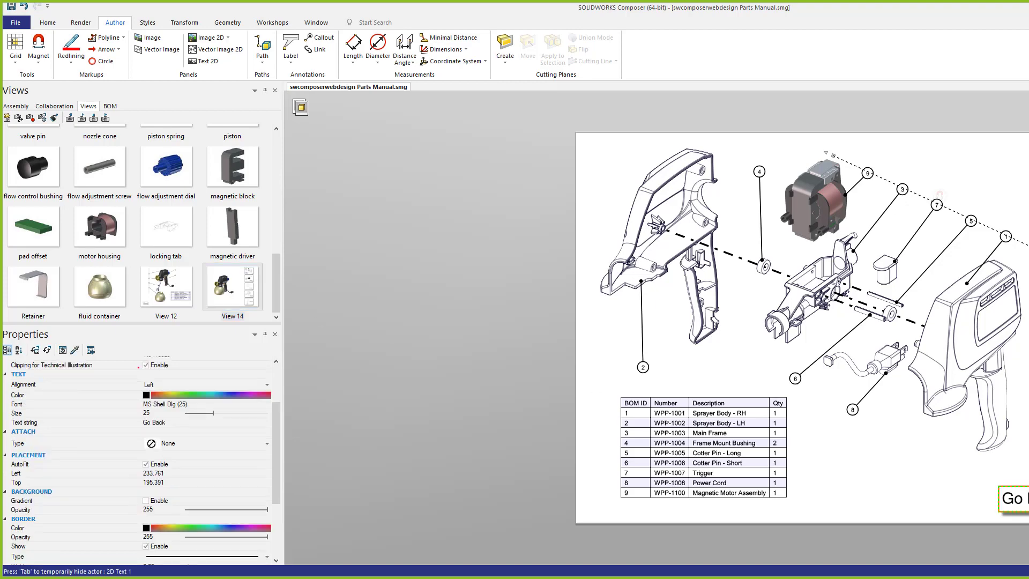
drag(277, 305, 274, 139)
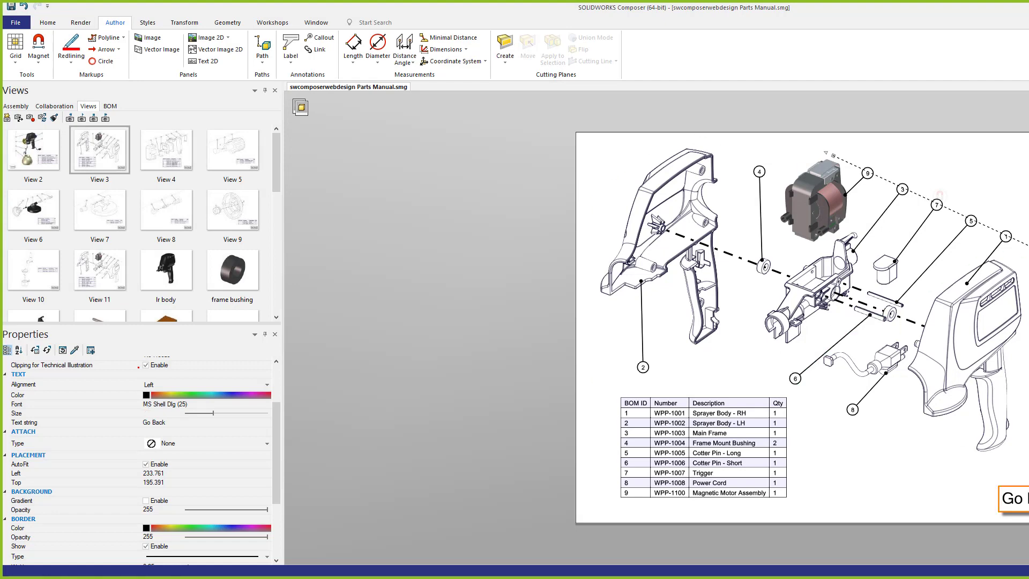
key(Escape)
click(1014, 498)
drag(275, 434, 283, 475)
click(170, 489)
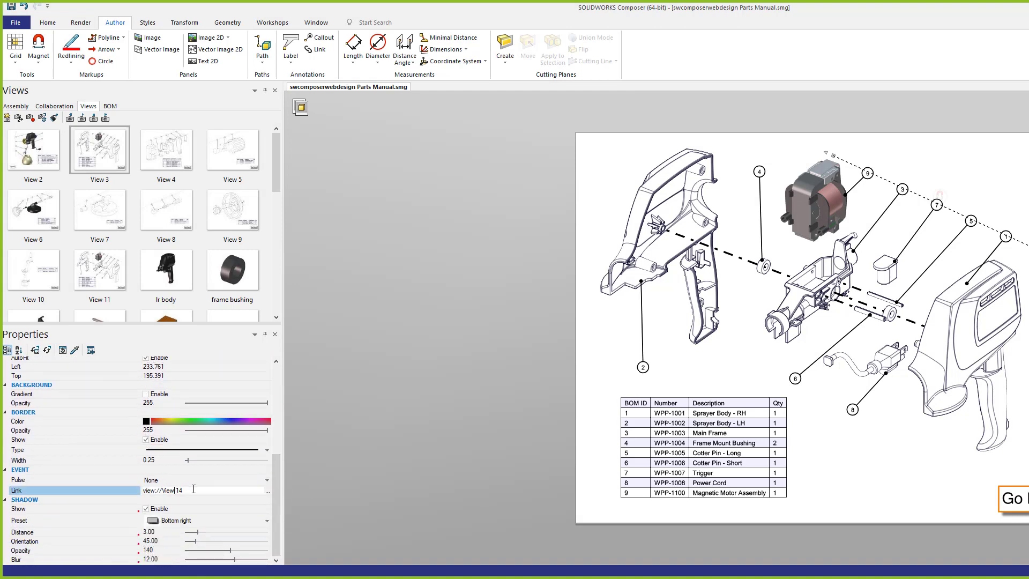
key(Return)
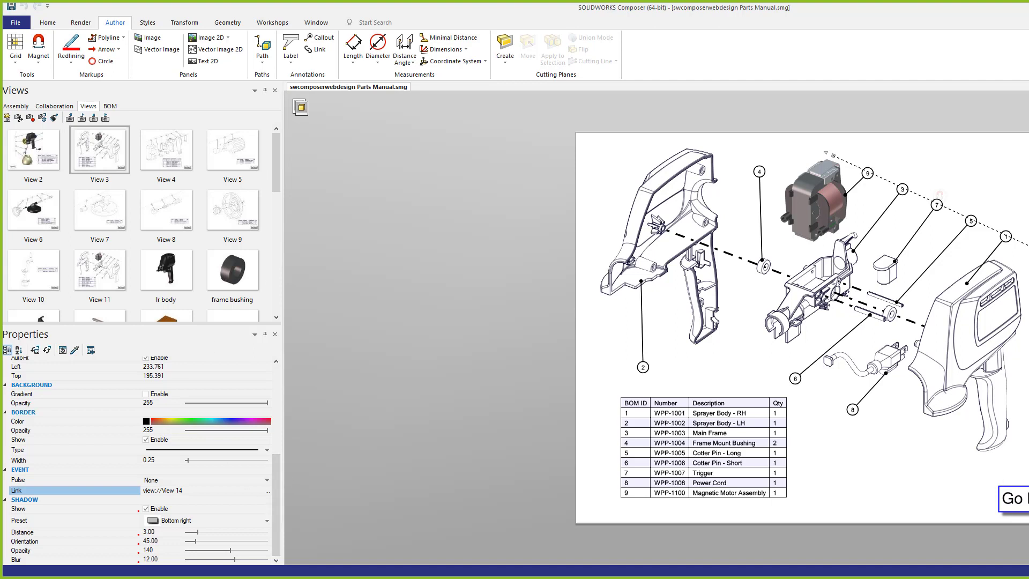
click(1018, 498)
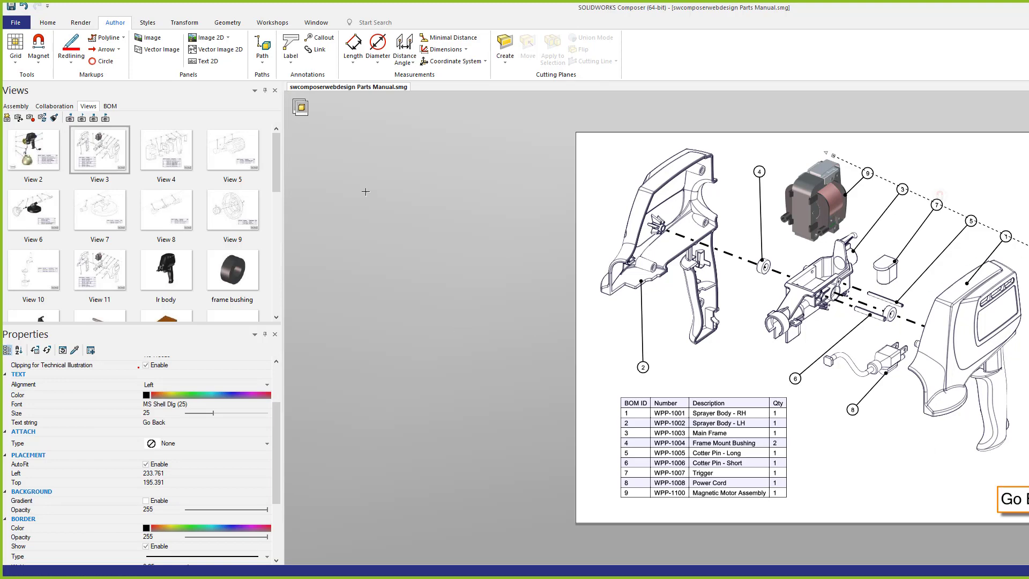
click(130, 170)
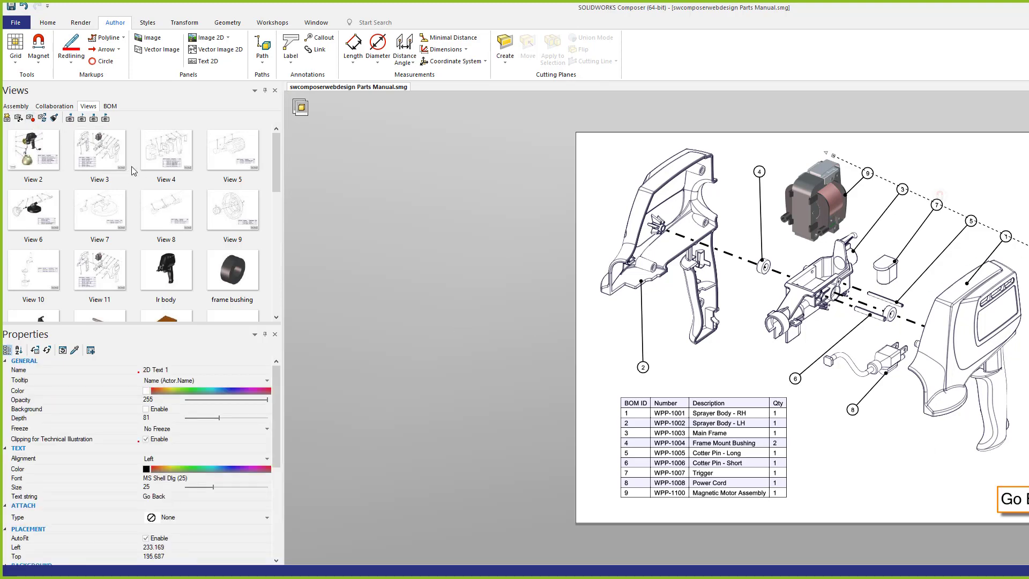
key(Escape)
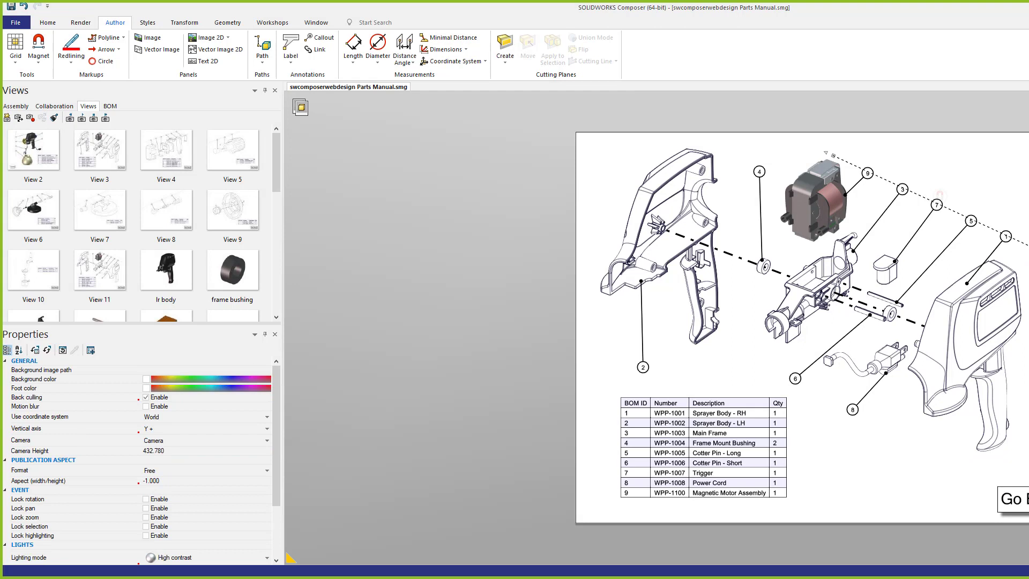
click(1014, 498)
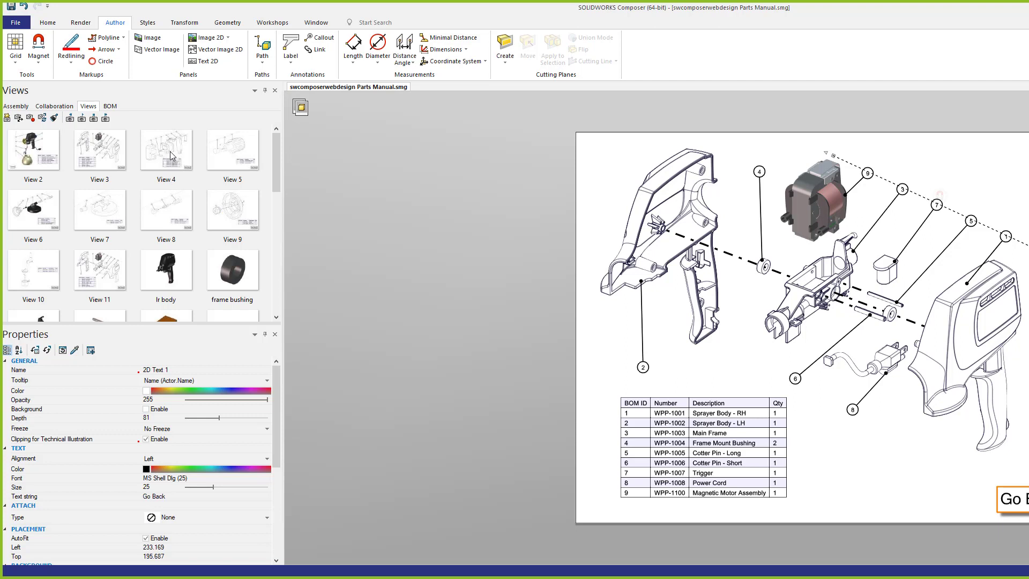
click(219, 154)
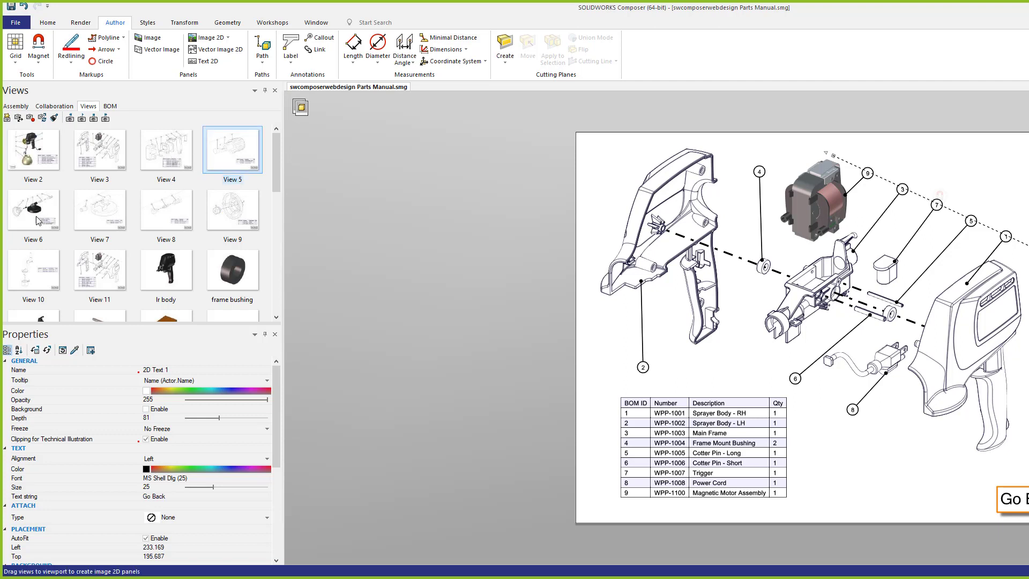
ctrl+click(171, 139)
ctrl+click(28, 214)
ctrl+click(96, 213)
ctrl+click(161, 215)
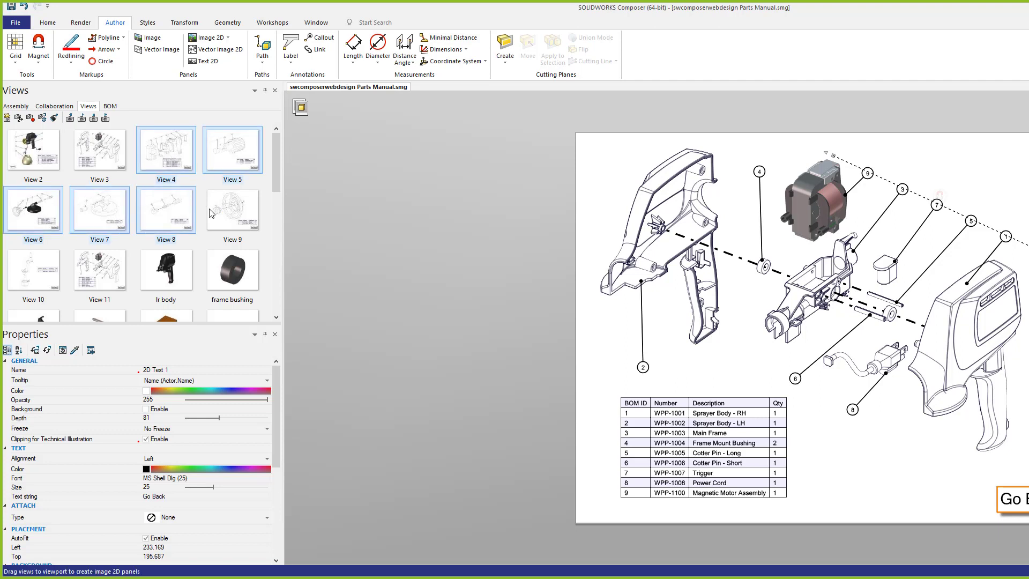
ctrl+click(249, 213)
ctrl+click(33, 257)
click(104, 274)
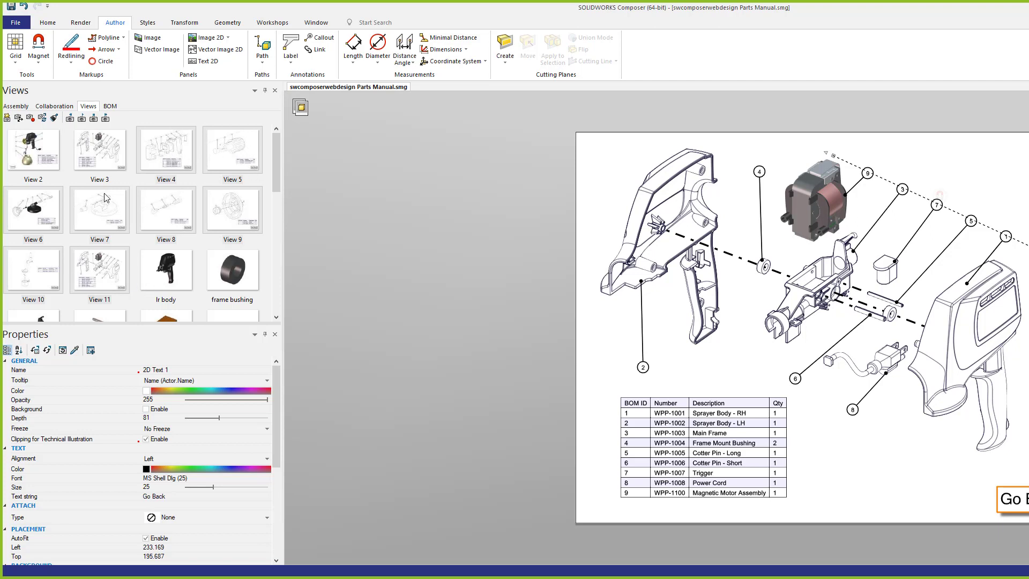
right_click(229, 212)
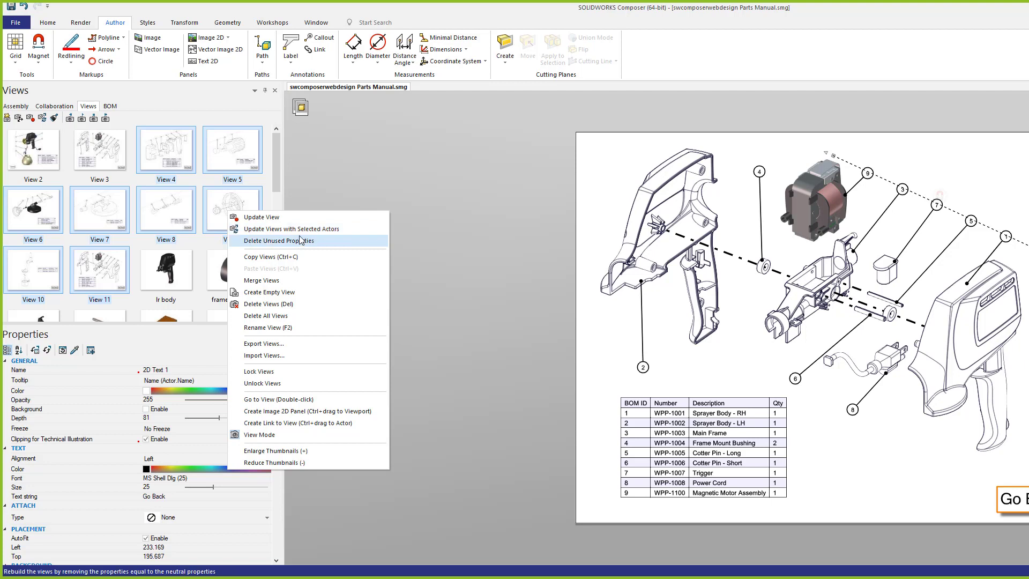
drag(290, 151, 438, 197)
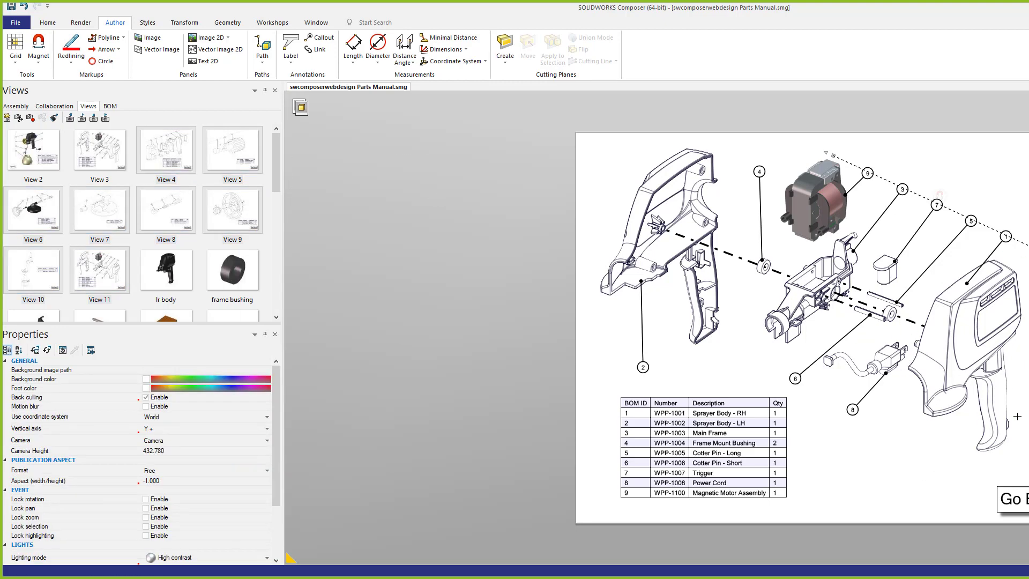
- Update View 4 through View 11 with the selected Go Back text so they all receive its properties
click(1025, 499)
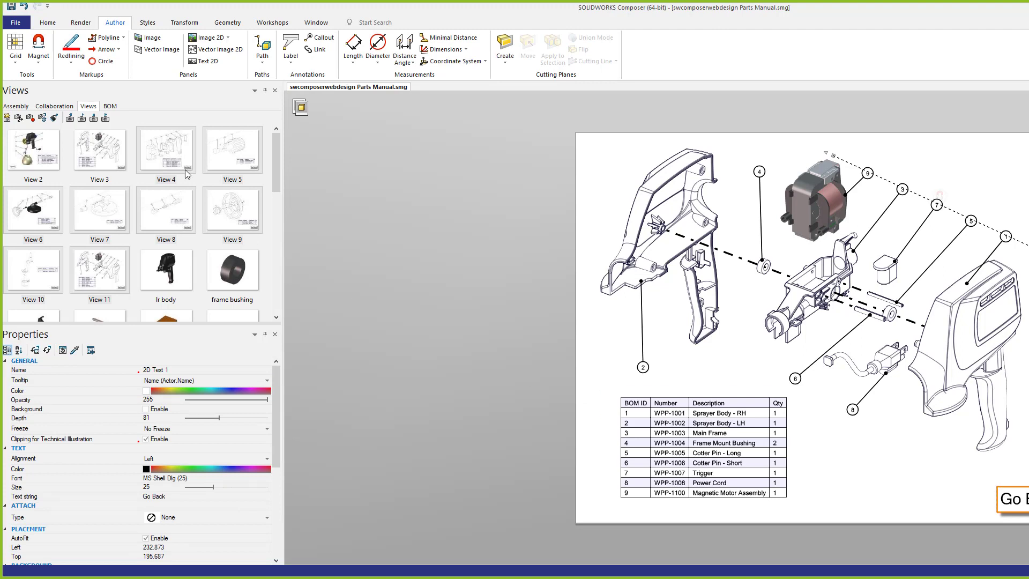
click(150, 160)
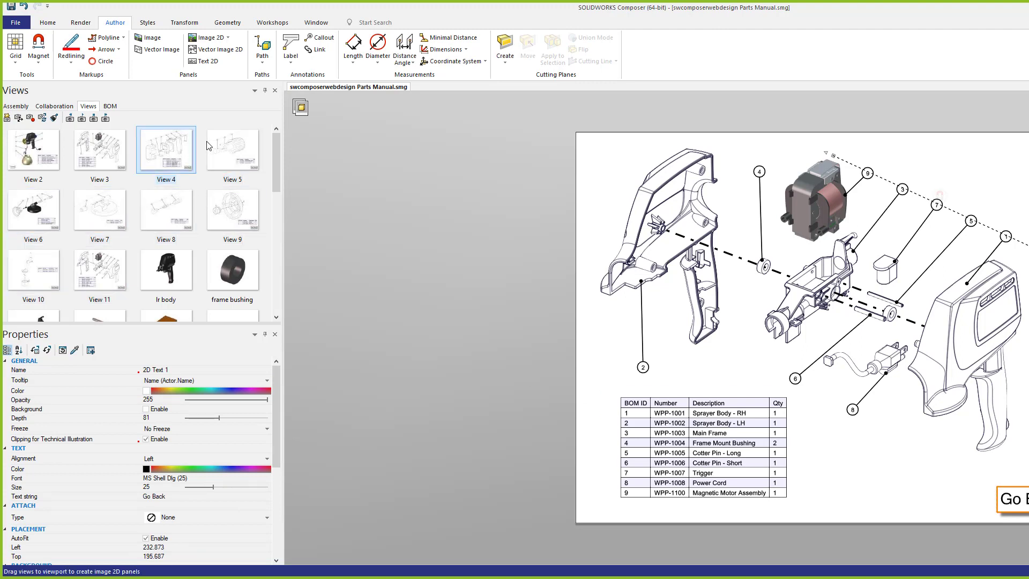
ctrl+click(225, 146)
ctrl+click(26, 212)
ctrl+click(98, 221)
ctrl+click(187, 220)
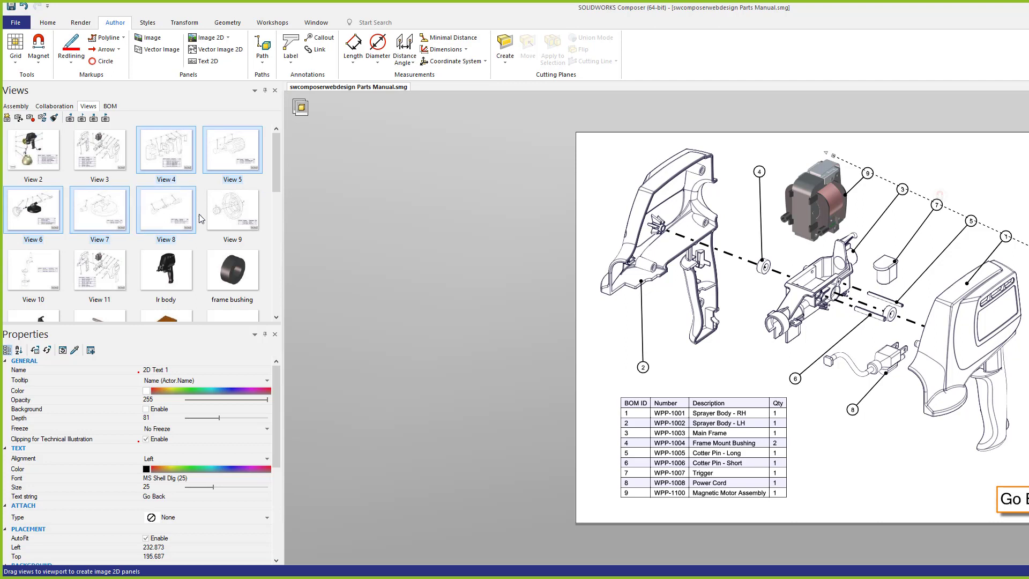
ctrl+click(237, 214)
ctrl+click(43, 269)
ctrl+click(108, 270)
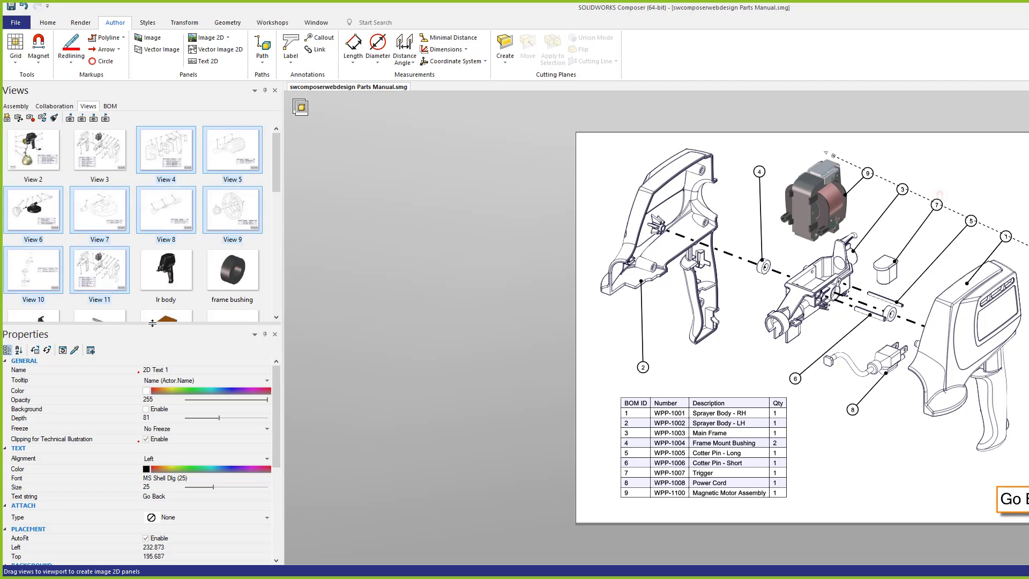
right_click(230, 213)
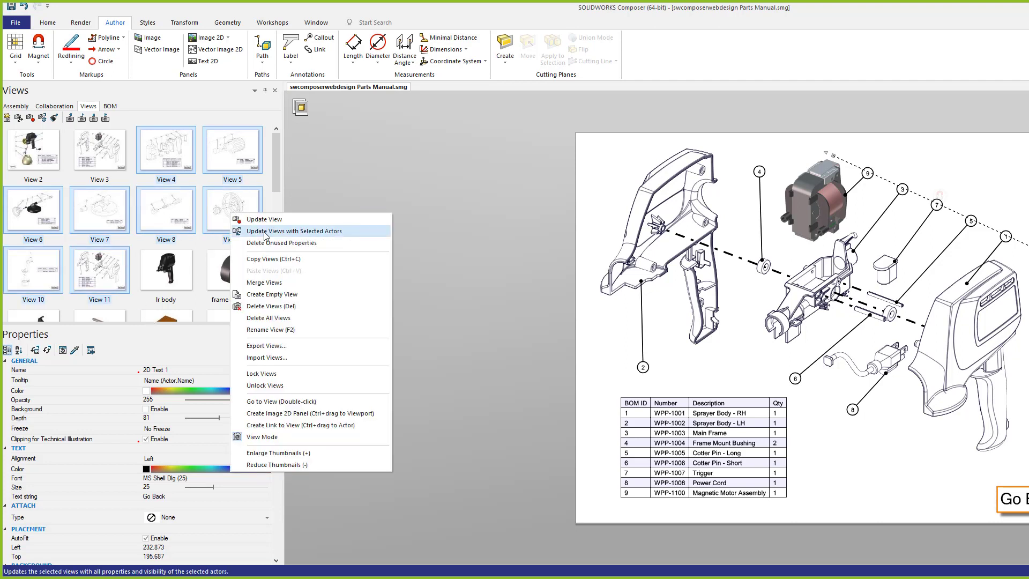
click(308, 234)
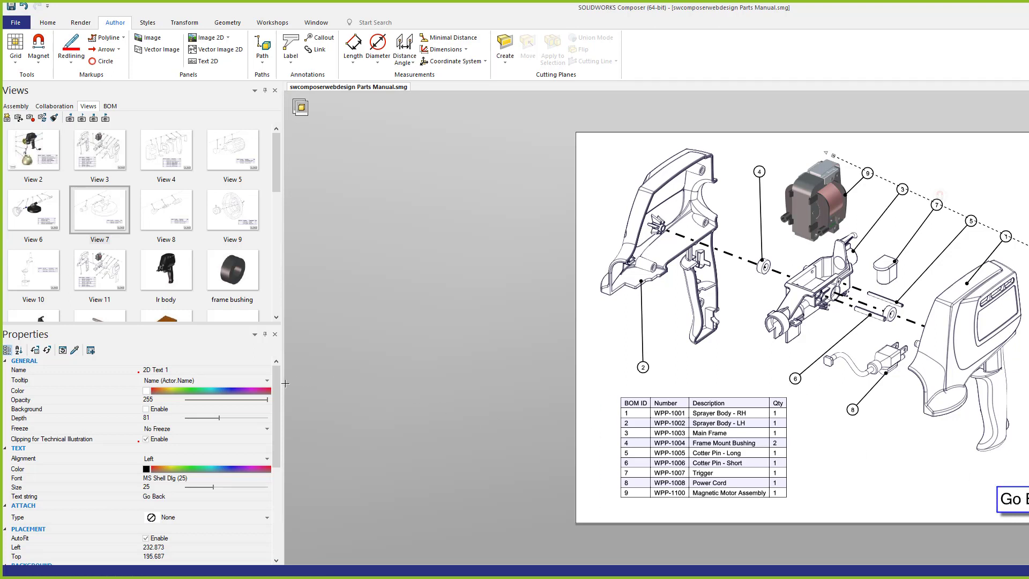
- Check the Go Back text's link in the current view and in View 4, discarding the pending changes to View 7
scroll(212, 475, down, 6)
drag(186, 490, 135, 477)
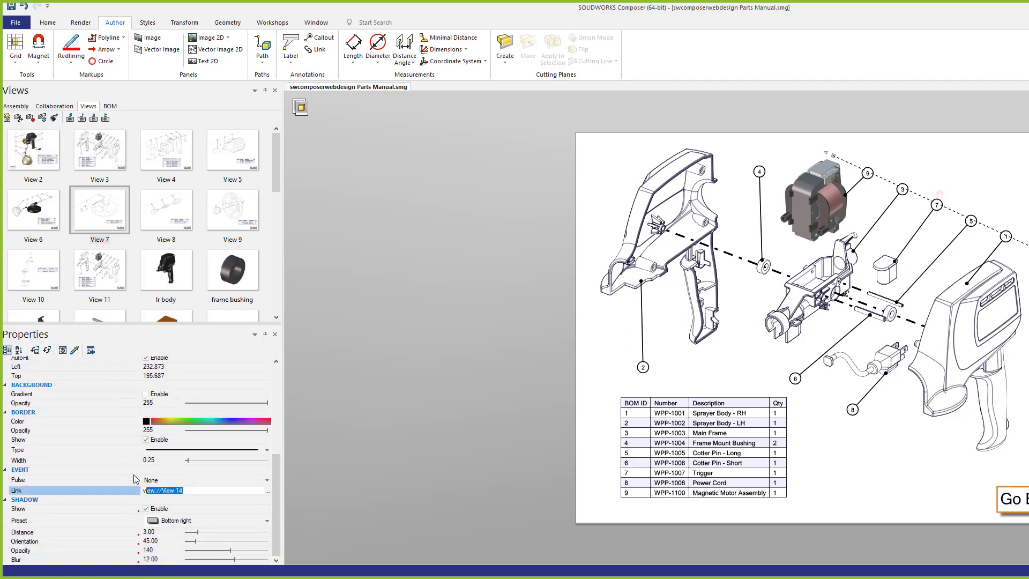
click(477, 385)
click(167, 153)
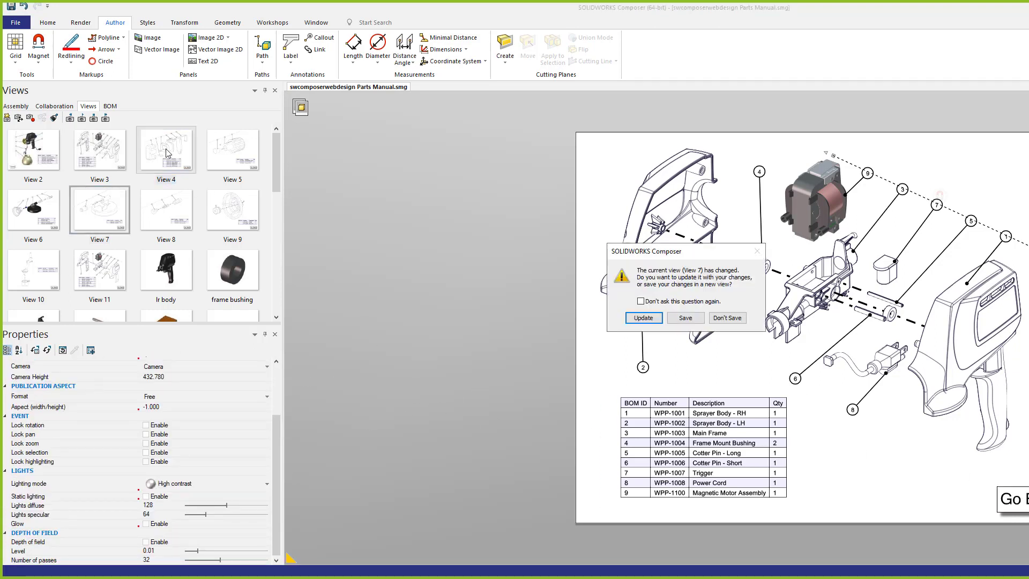
click(727, 318)
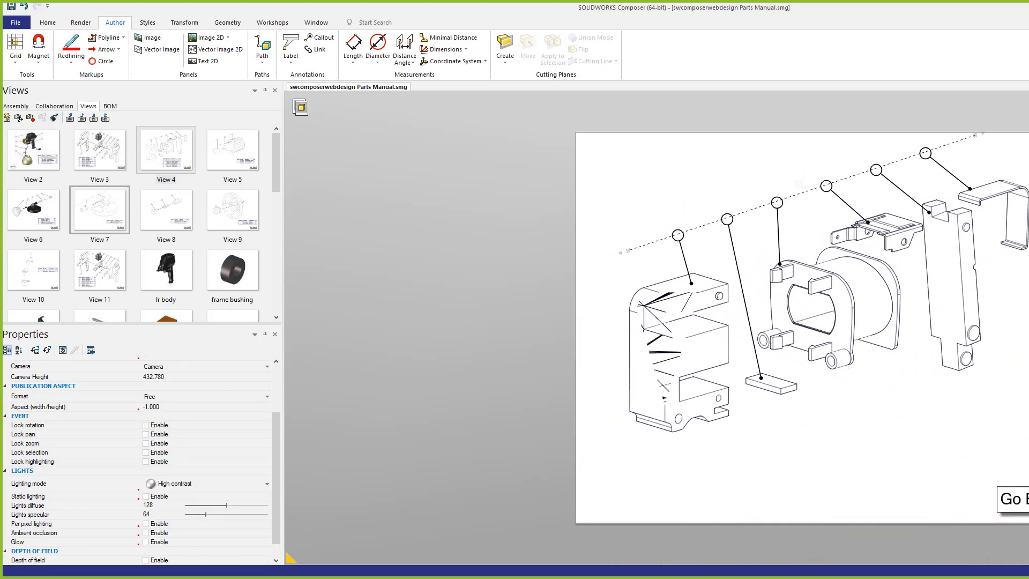
click(1018, 500)
drag(275, 426, 277, 505)
drag(187, 490, 142, 487)
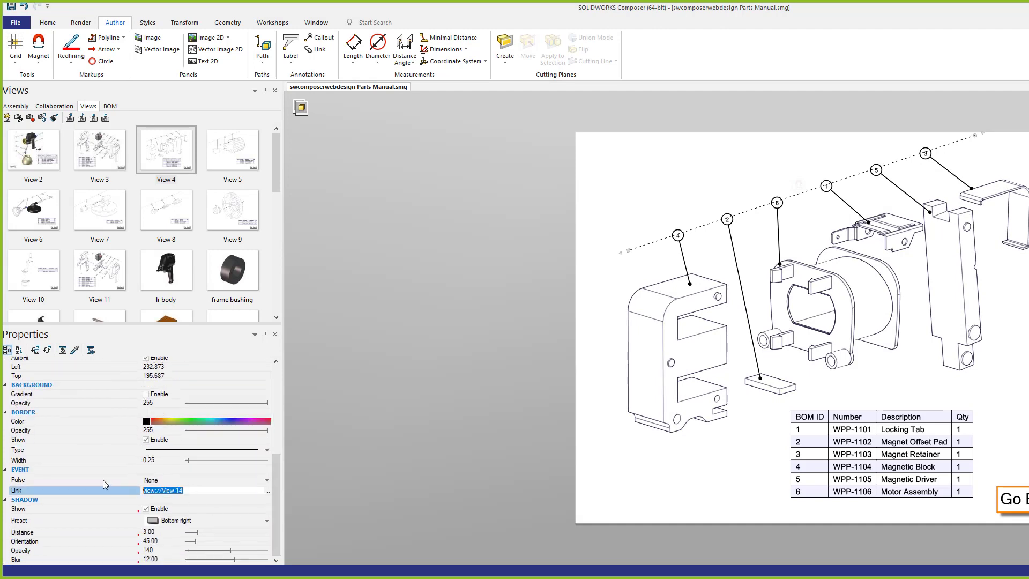
click(415, 438)
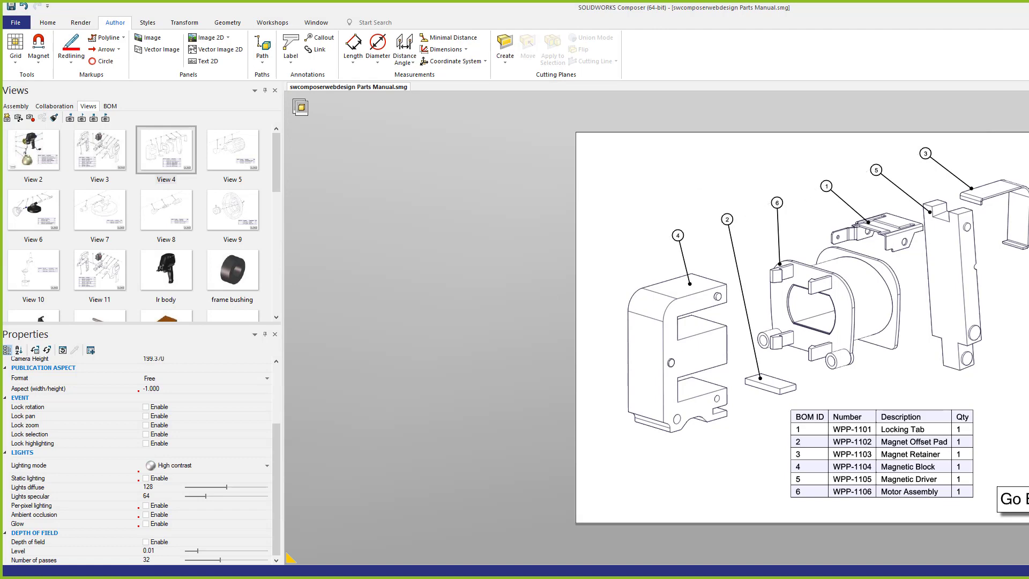
- Open View 14 from the saved views to check which page the Go Back link leads to
scroll(278, 193, down, 10)
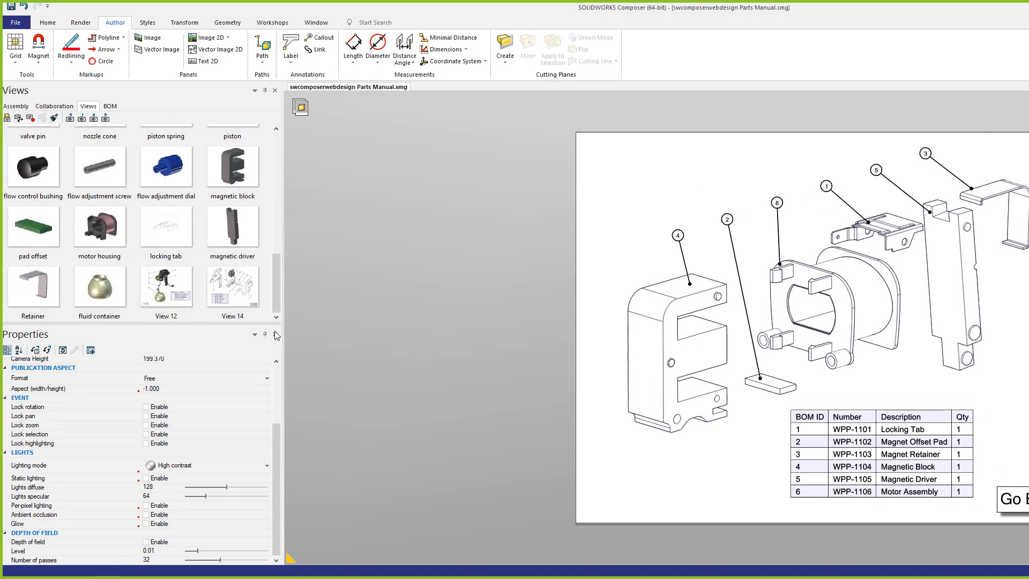
click(241, 294)
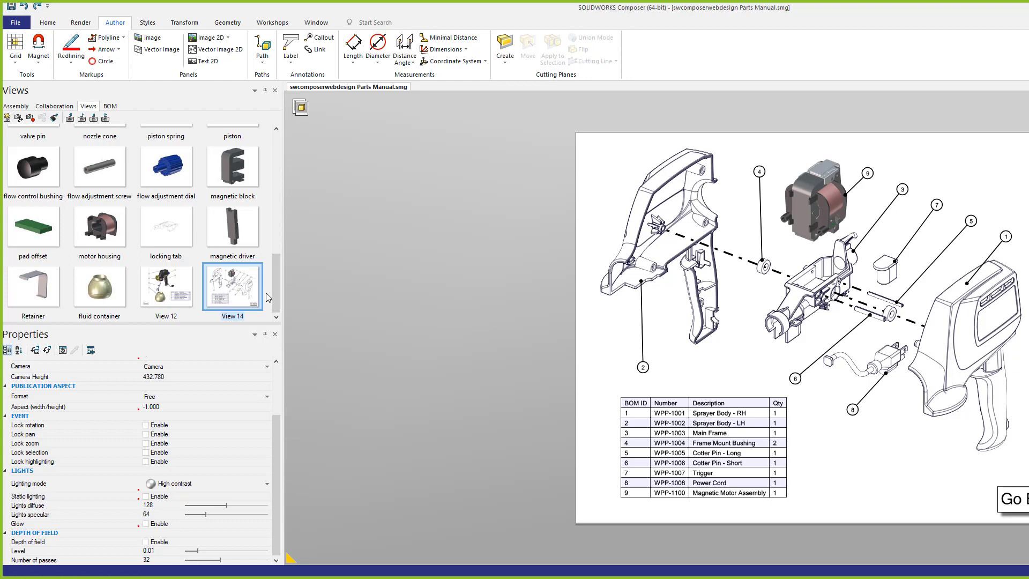
click(298, 301)
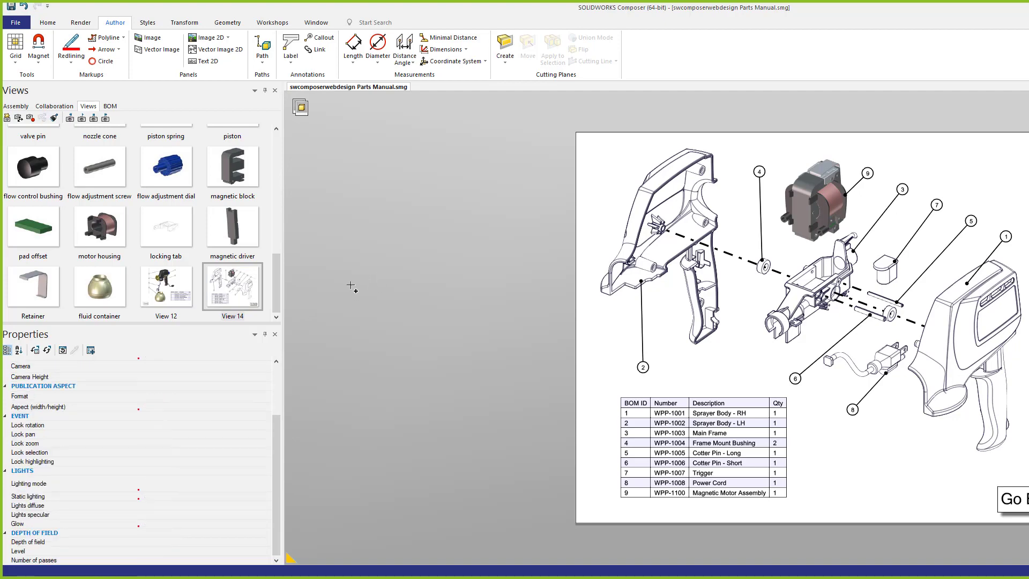
- Undo the recent changes as far back as the overview version of View 14
key(ctrl+z)
key(ctrl+z)
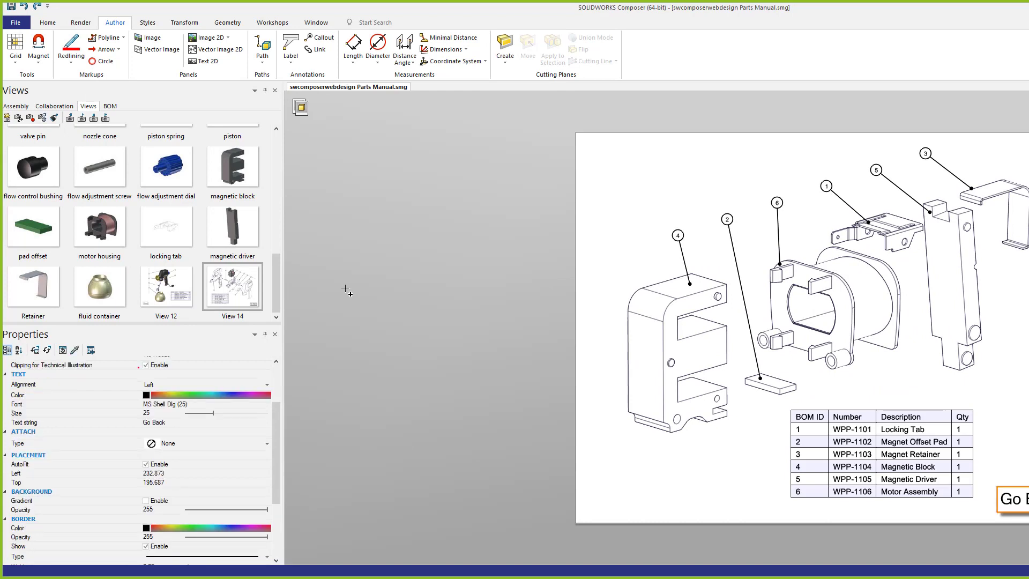
key(ctrl+r)
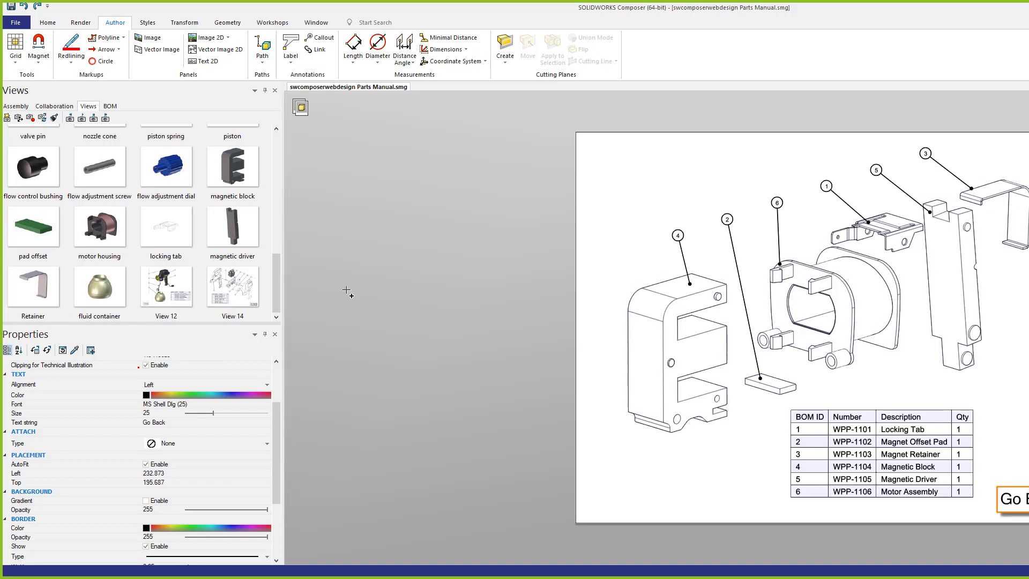
click(346, 292)
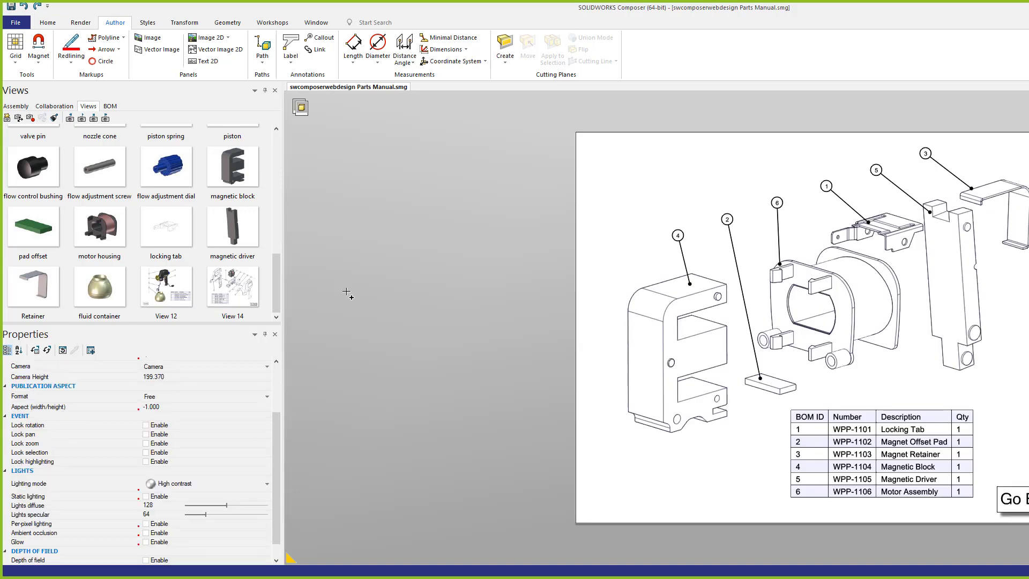
key(ctrl+z)
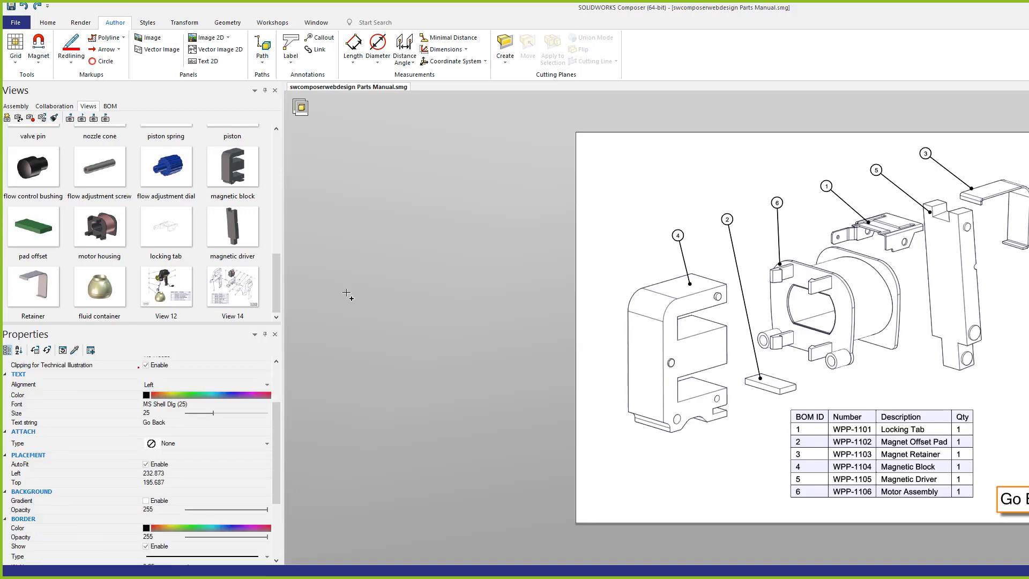
click(347, 294)
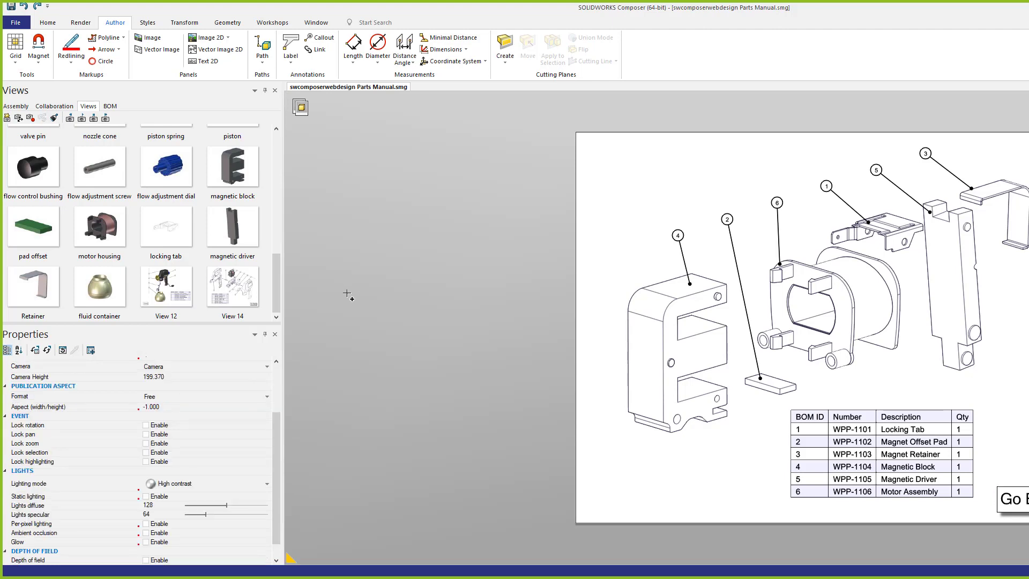
key(ctrl+z)
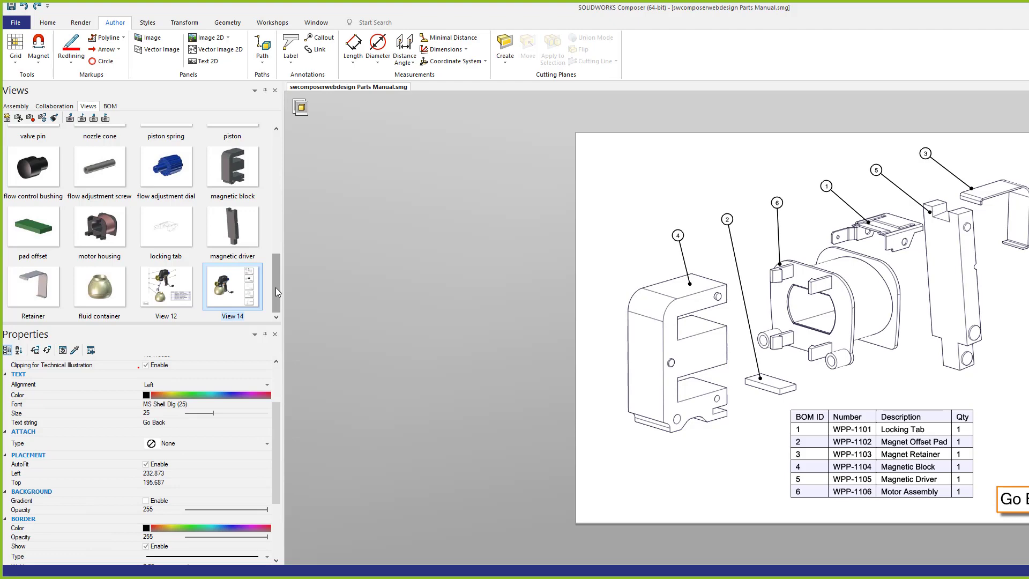
mouse_move(277, 289)
mouse_down()
mouse_move(278, 206)
mouse_move(281, 288)
mouse_up()
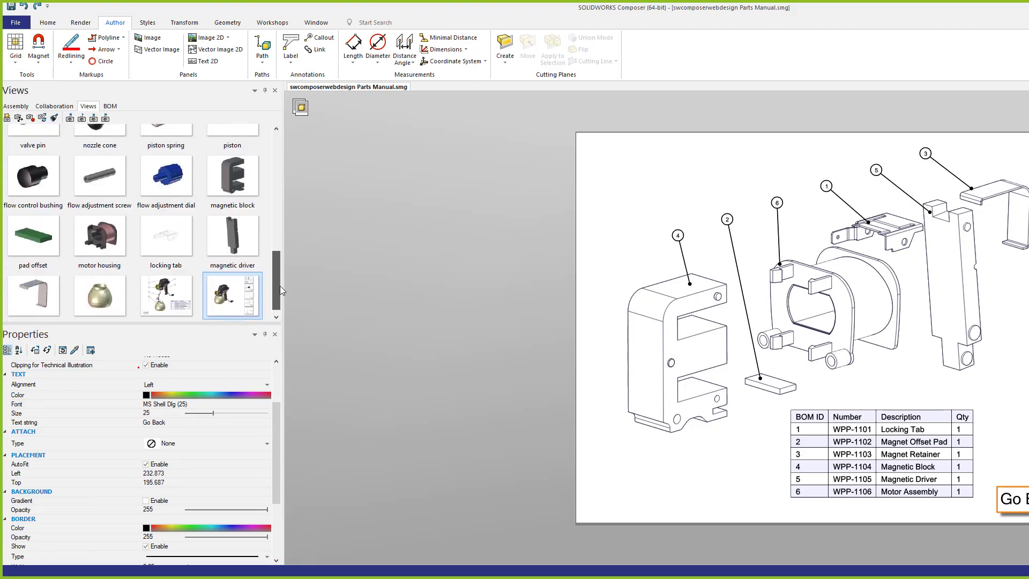
- Capture the current exploded page as new views, and open View 14 and capture its overview page as another new view
click(5, 117)
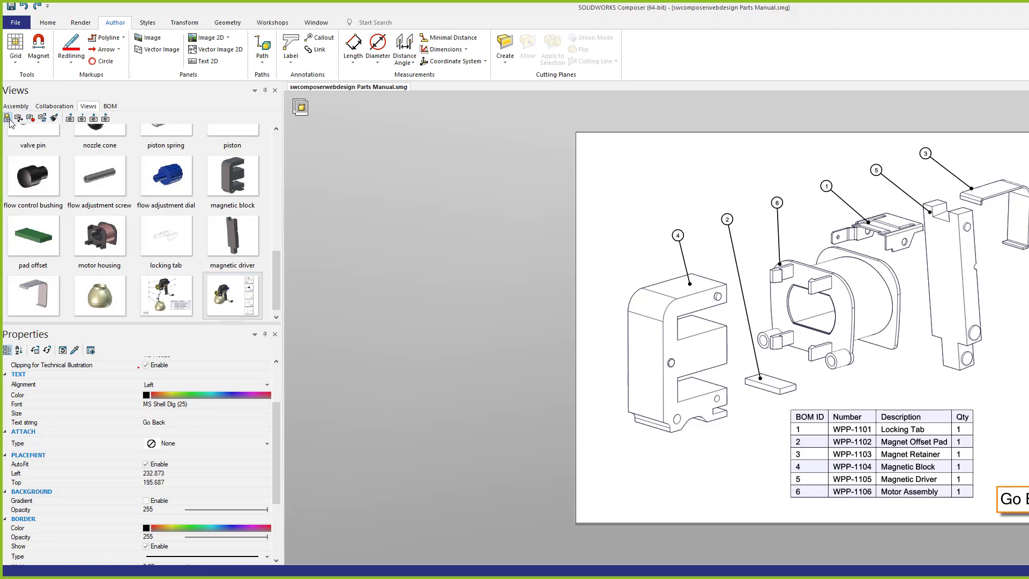
click(231, 230)
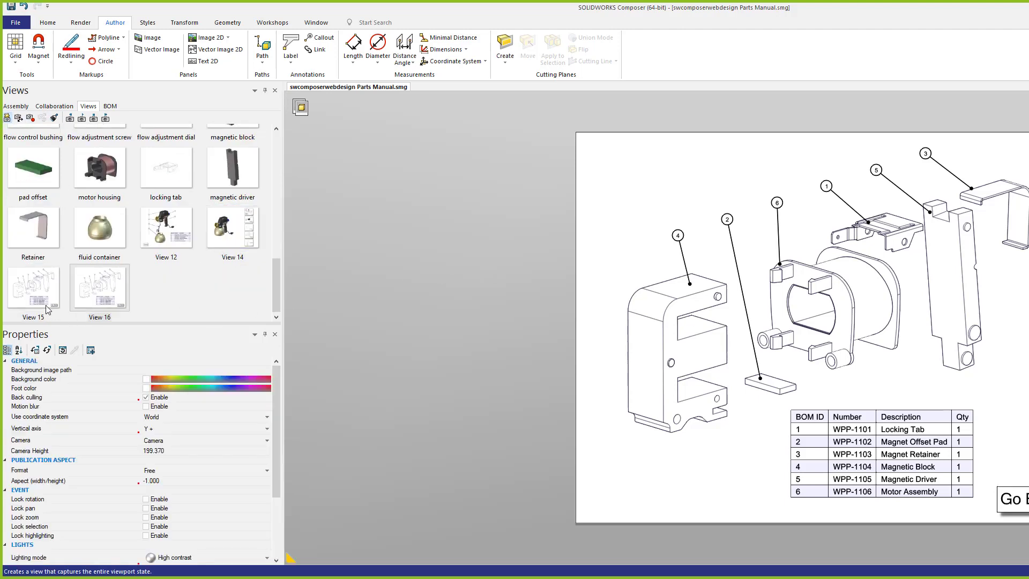
click(243, 238)
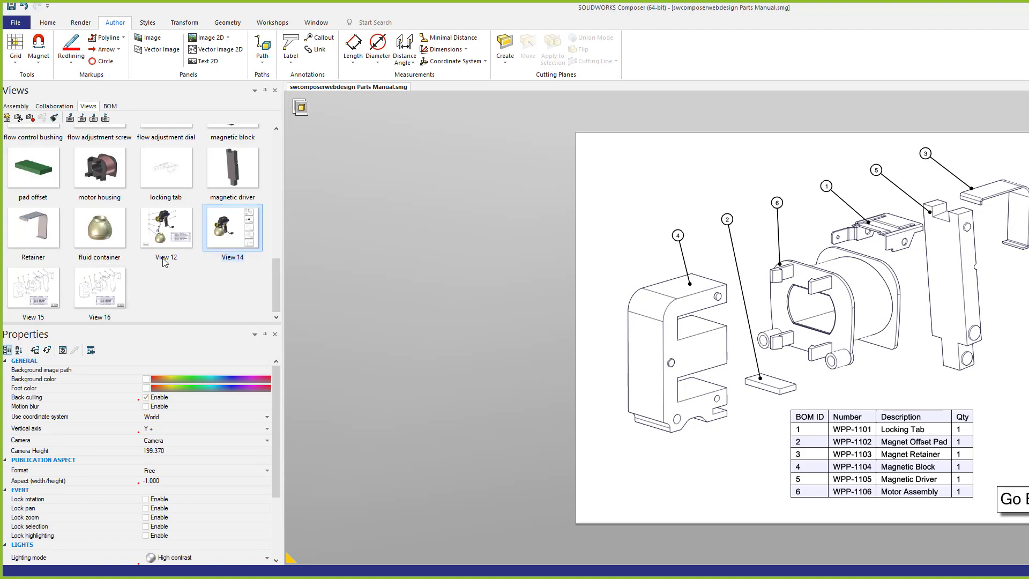
double_click(234, 234)
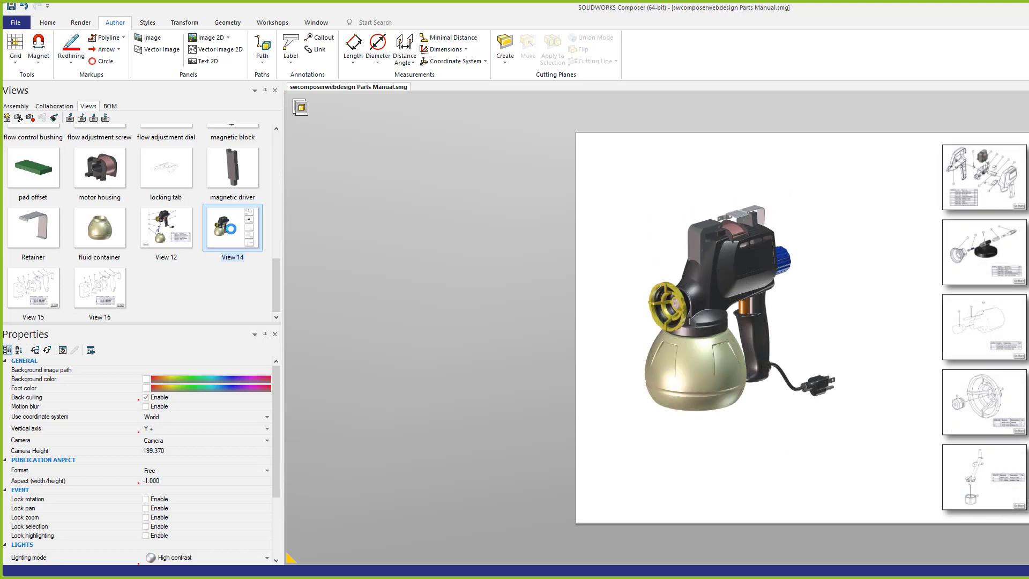
click(7, 118)
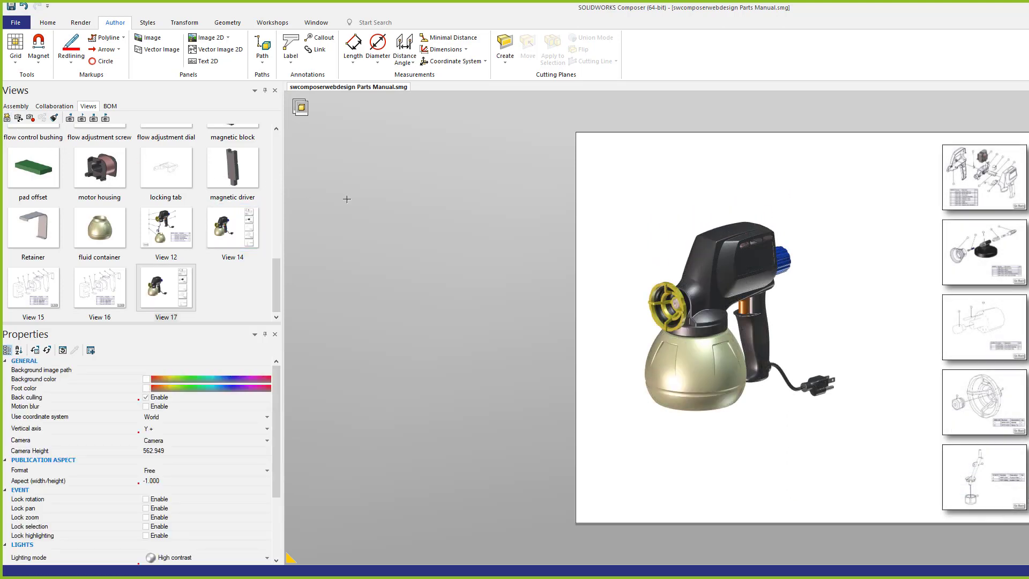
- Delete the surplus exploded-page views View 16 and View 15
click(92, 295)
key(Delete)
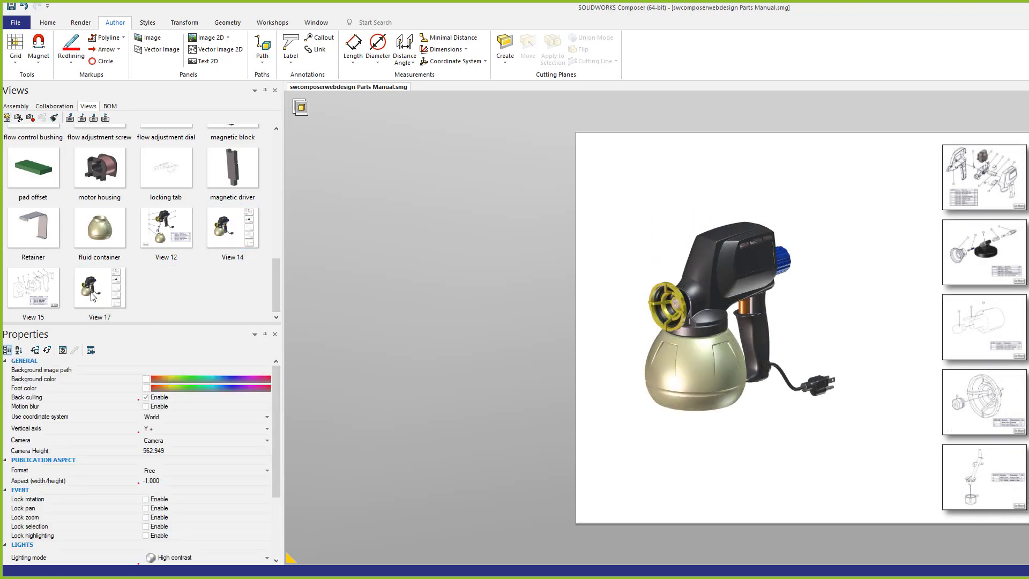
click(21, 293)
key(Delete)
- Open View 3, the exploded sprayer body page, and select its Go Back text
scroll(278, 219, up, 10)
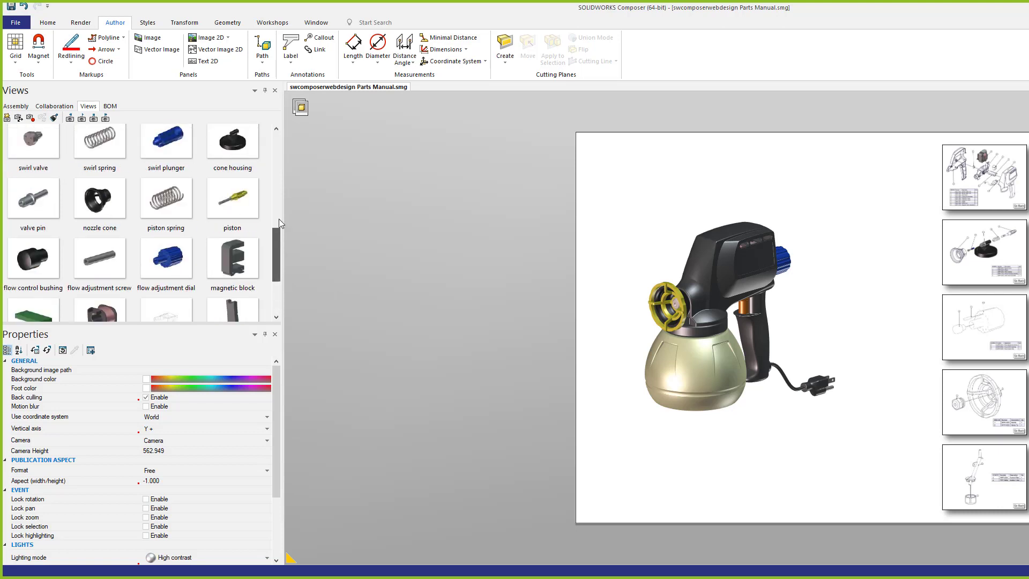
click(99, 159)
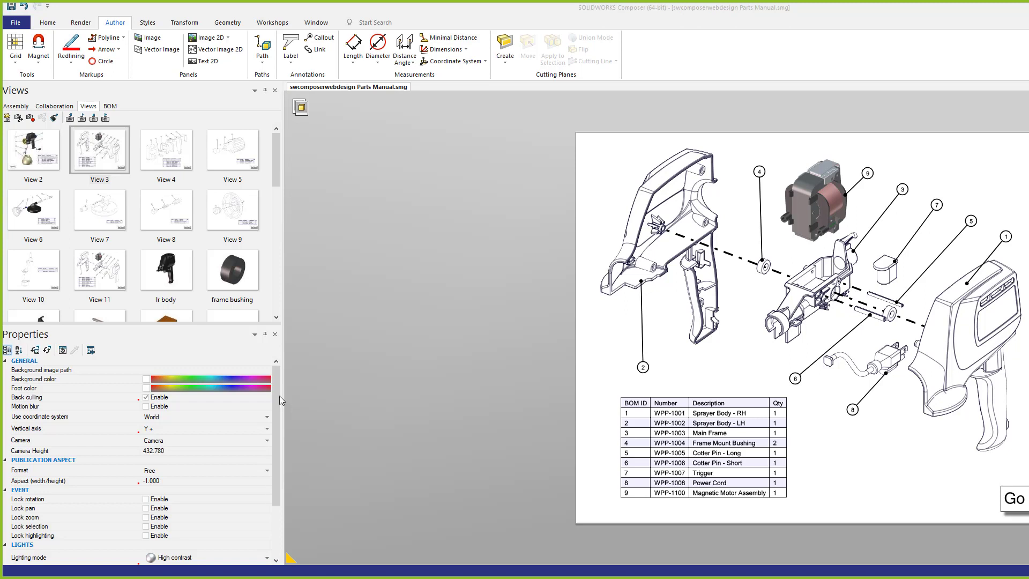
drag(279, 399, 279, 450)
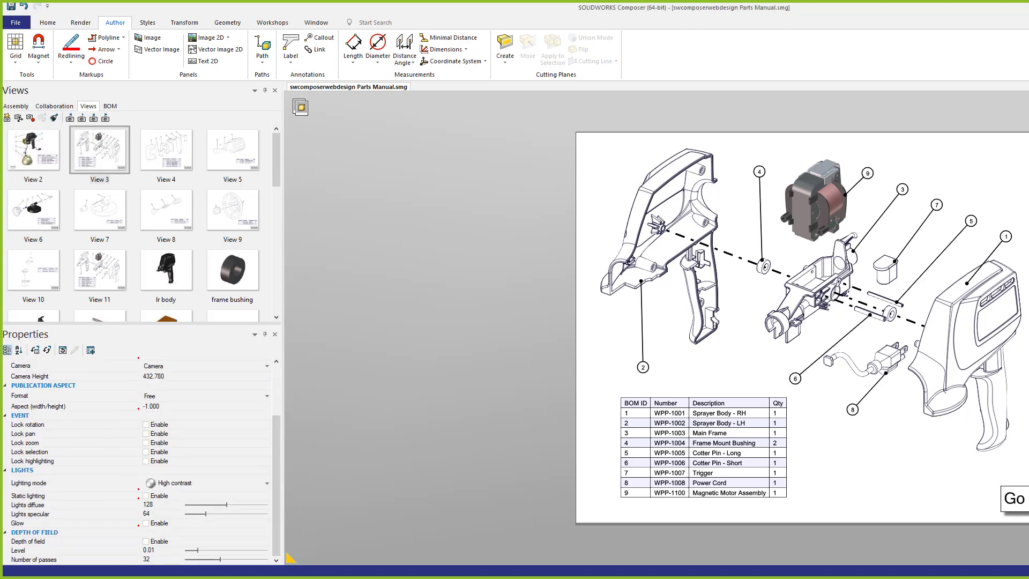
click(1002, 515)
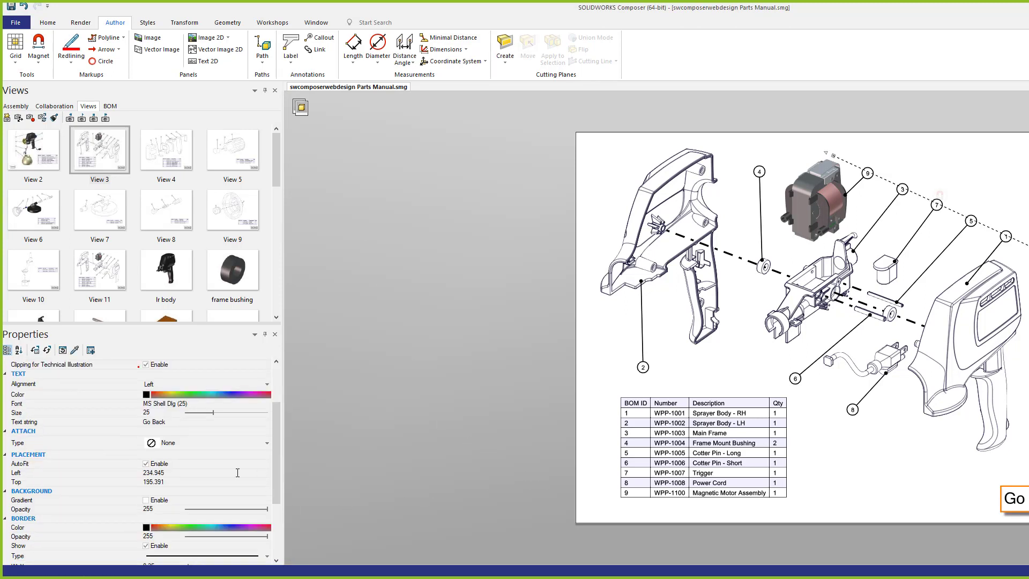
- Set the Go Back text's link to view://View 14
drag(278, 433, 277, 484)
click(272, 491)
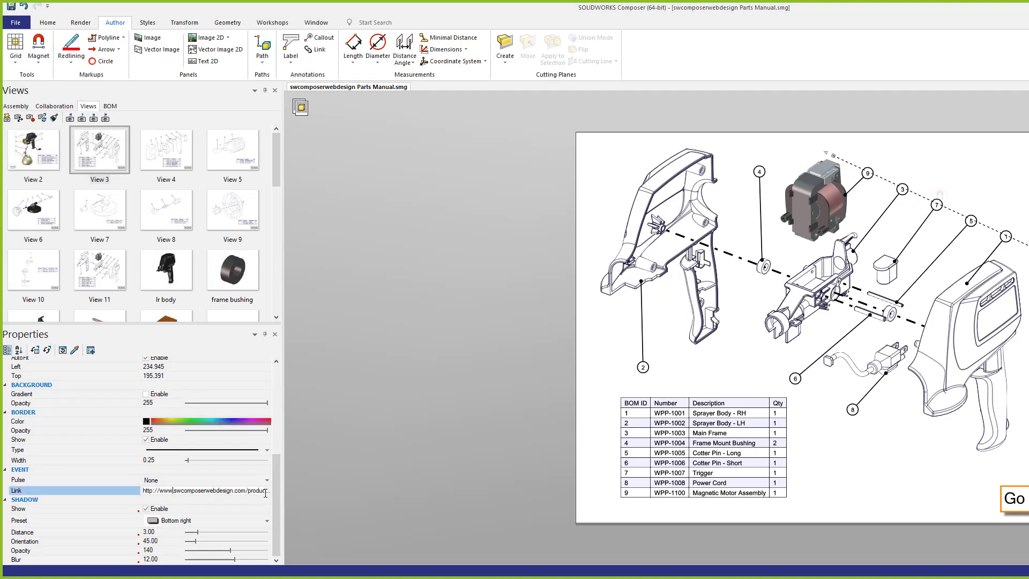
click(272, 491)
click(663, 486)
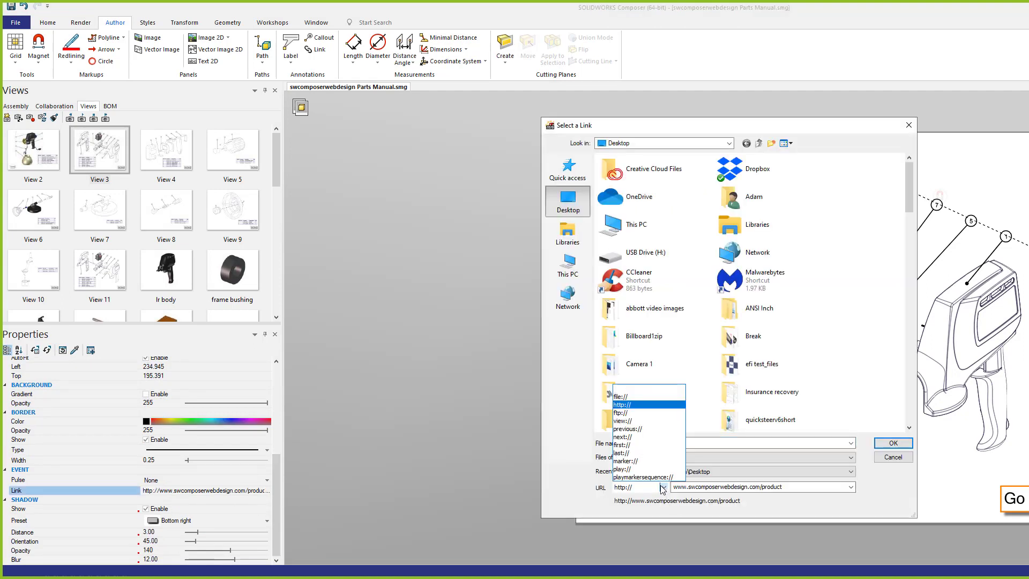
click(643, 420)
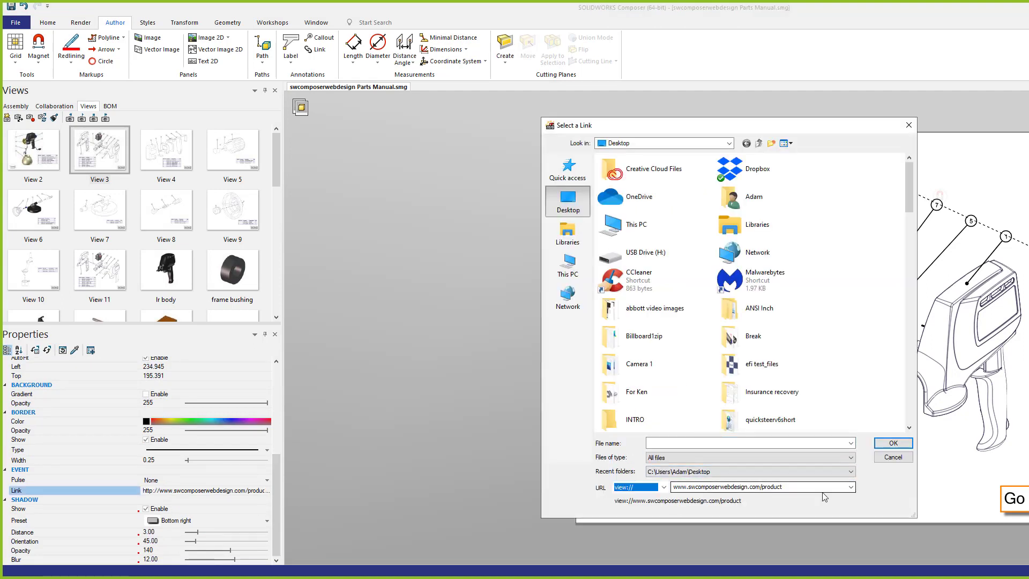
click(851, 488)
scroll(726, 450, down, 4)
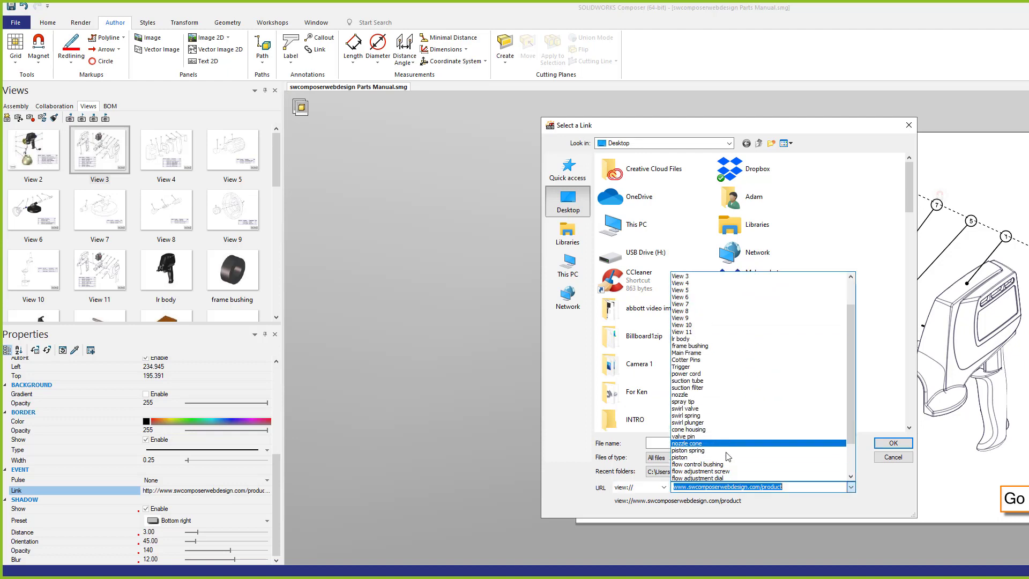
click(708, 471)
click(893, 442)
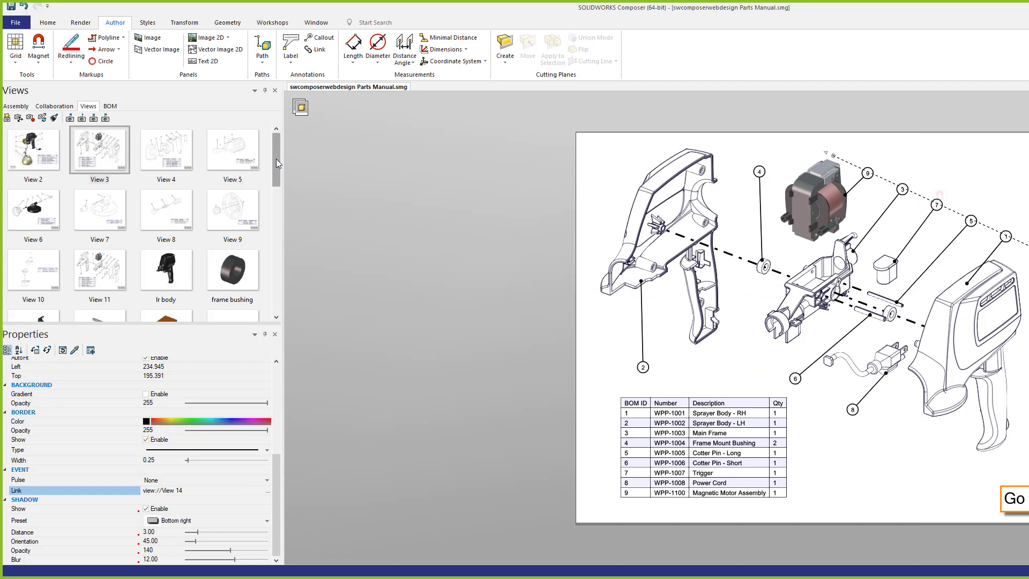
- Update View 3 with the Go Back link change and deselect the text
drag(277, 164, 247, 169)
click(84, 142)
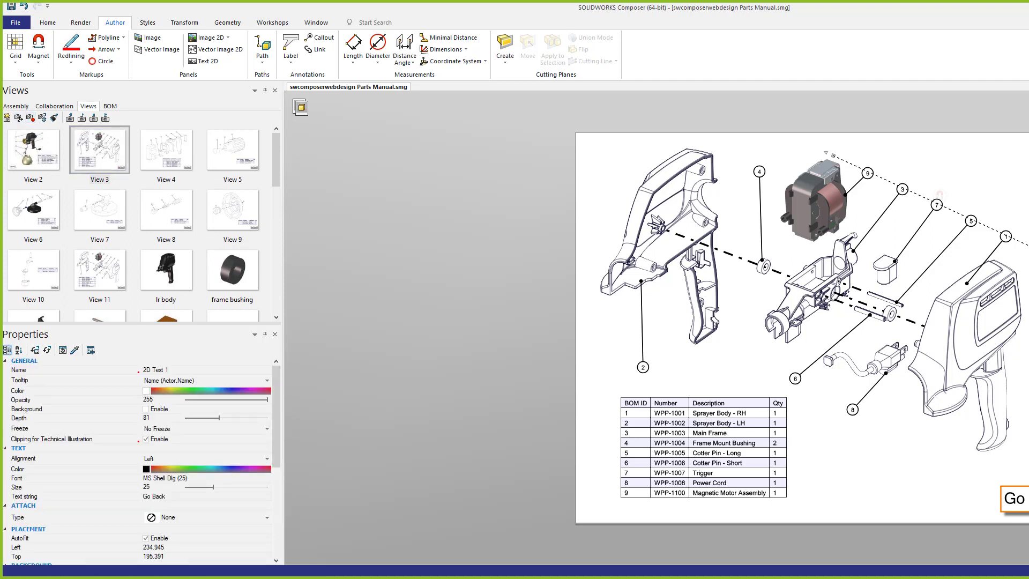
click(395, 267)
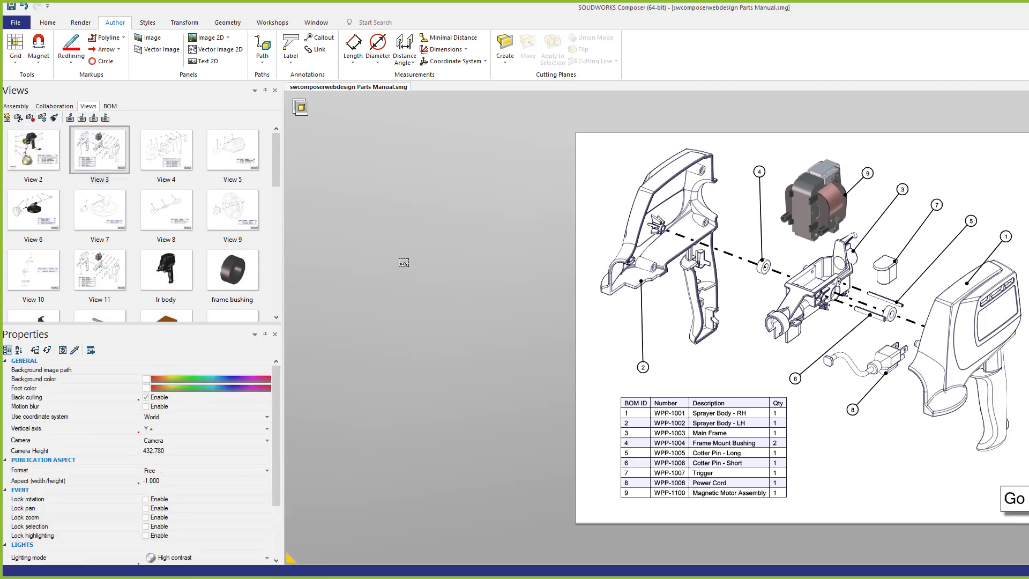
- Open View 14 and box-select the sprayer model on the overview page, clearing the selection again
scroll(271, 146, down, 5)
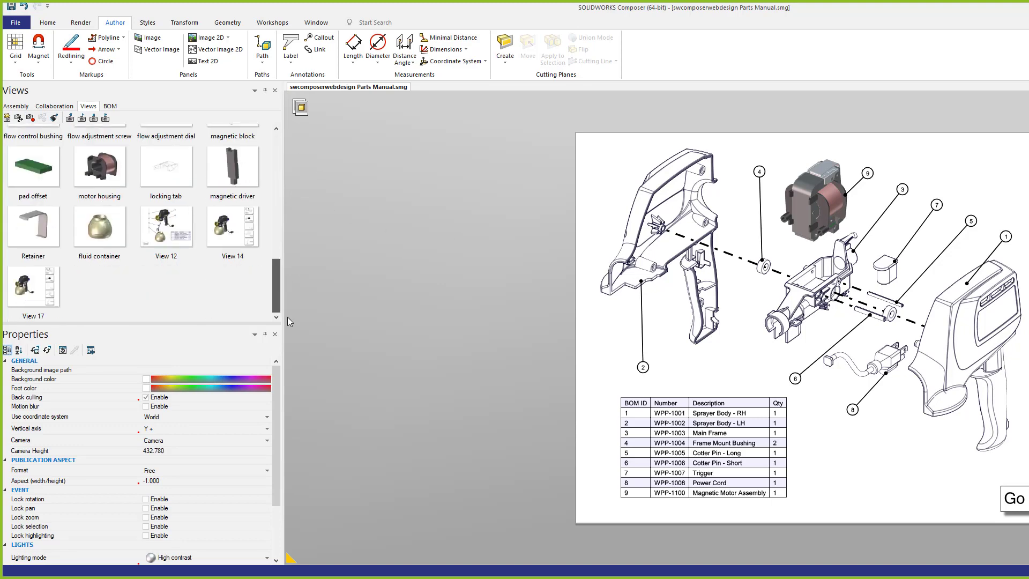
click(232, 226)
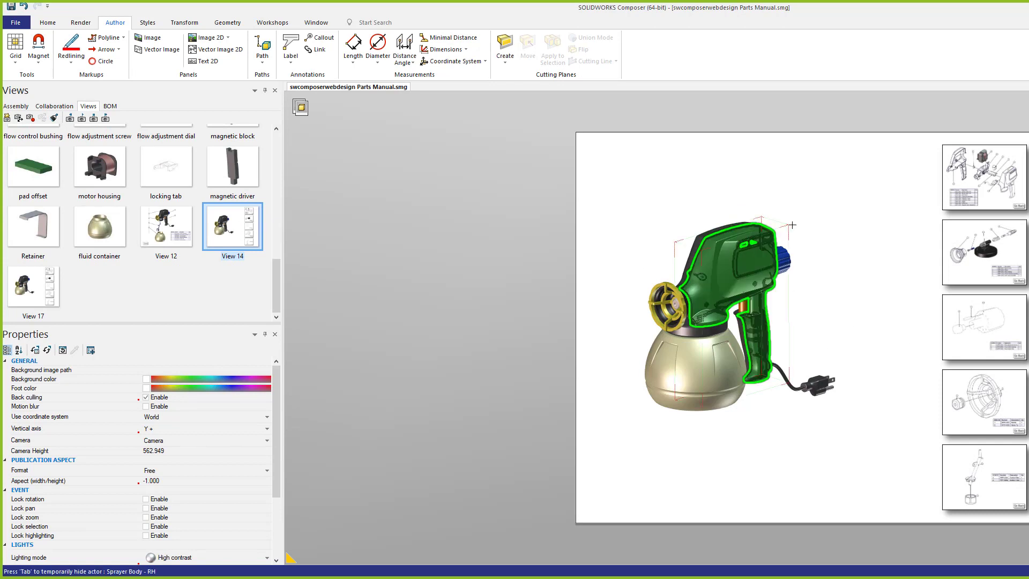
drag(600, 179, 864, 456)
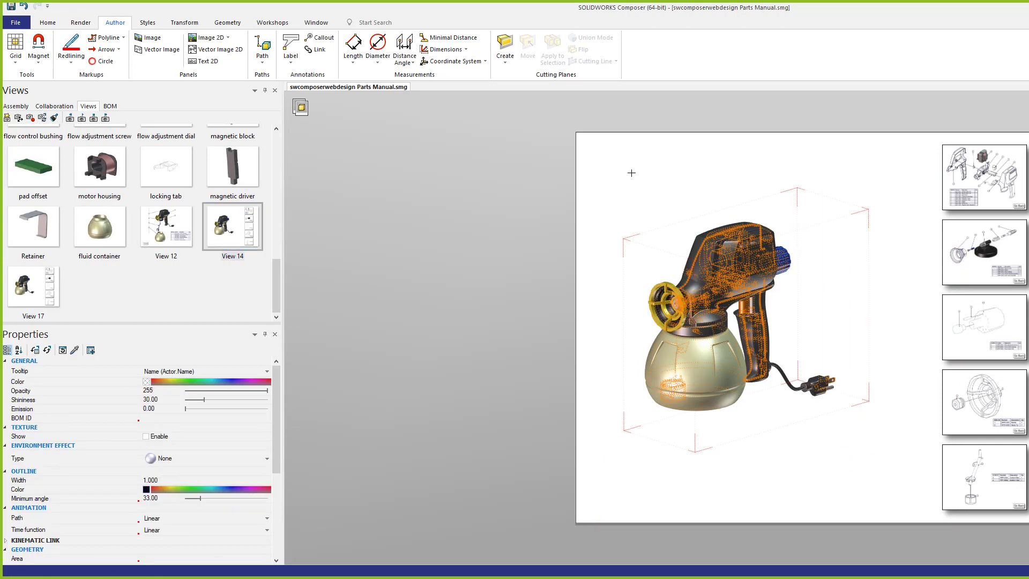
drag(636, 175, 577, 135)
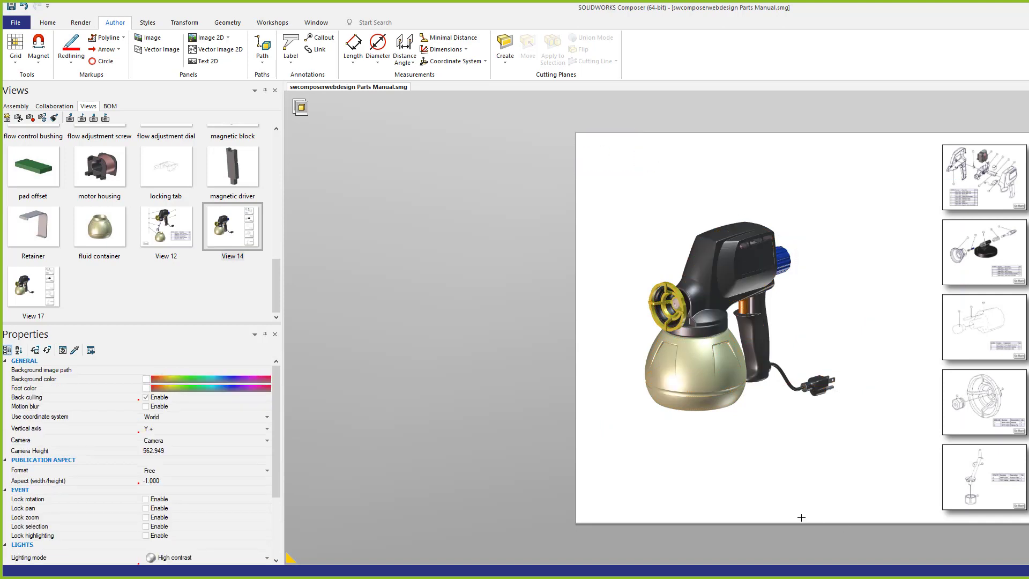
drag(615, 441, 902, 501)
- Test the overview page by following the first image panel, its Go Back link and the second image panel
click(990, 175)
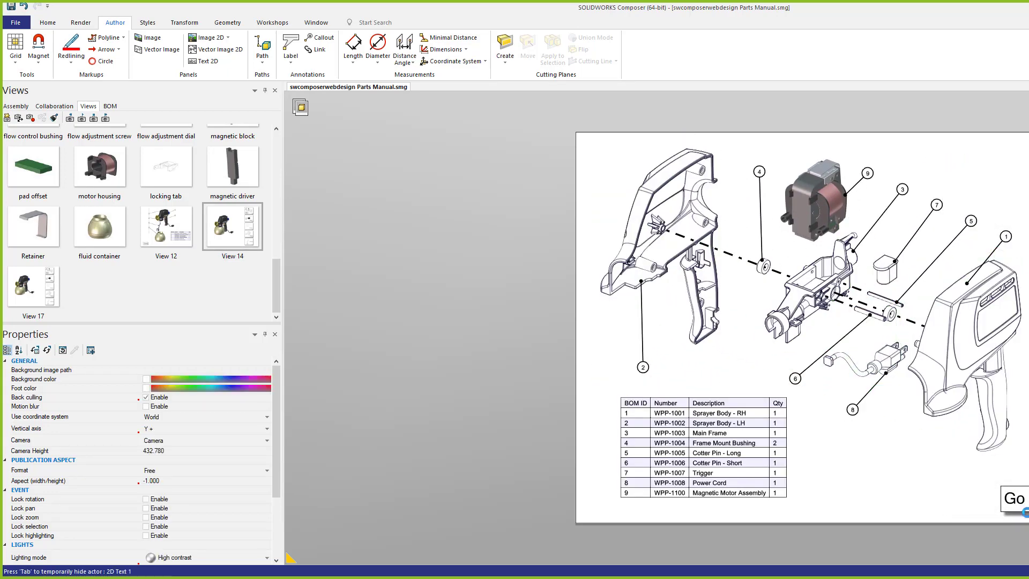
click(1023, 510)
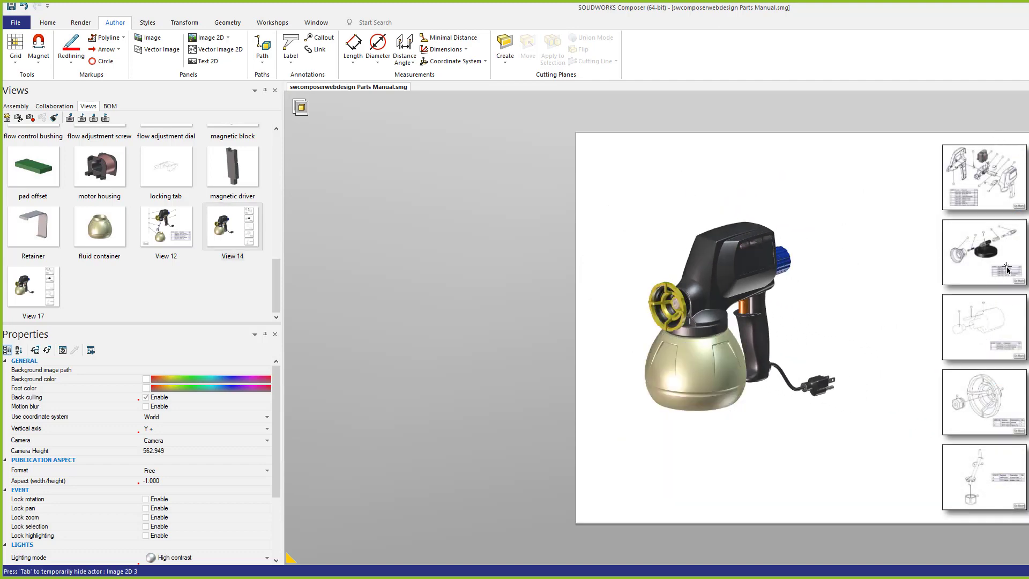
click(1001, 244)
click(970, 266)
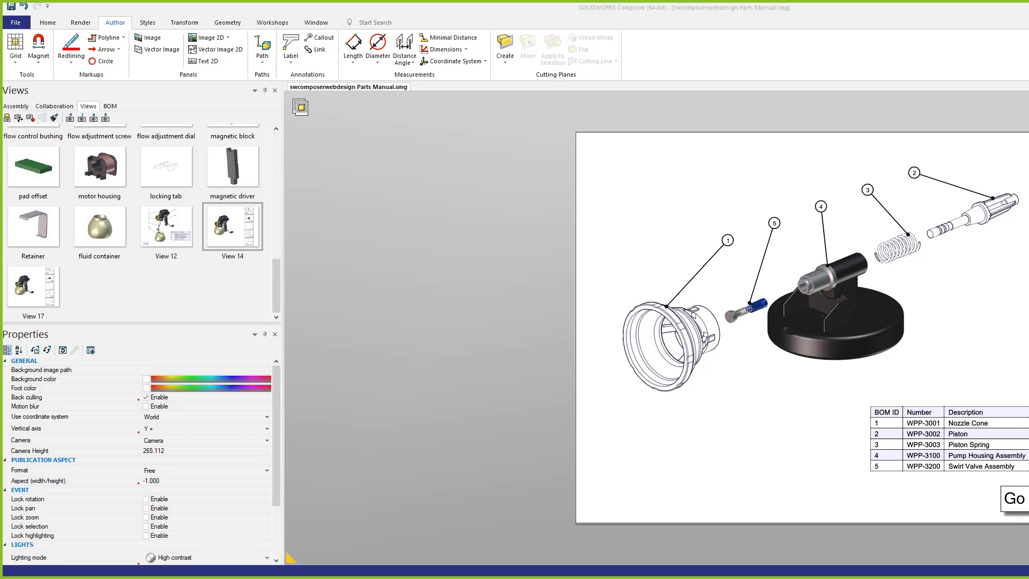
- Switch to the web browser, open the sample website's Home page and play its interactive parts list demo video
key(alt+Tab)
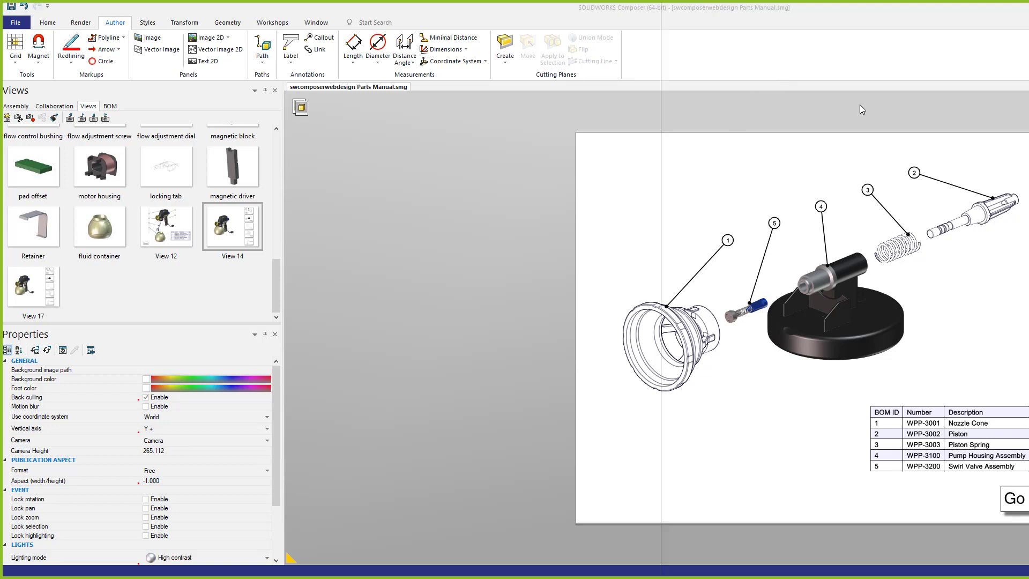
drag(1028, 7, 724, 3)
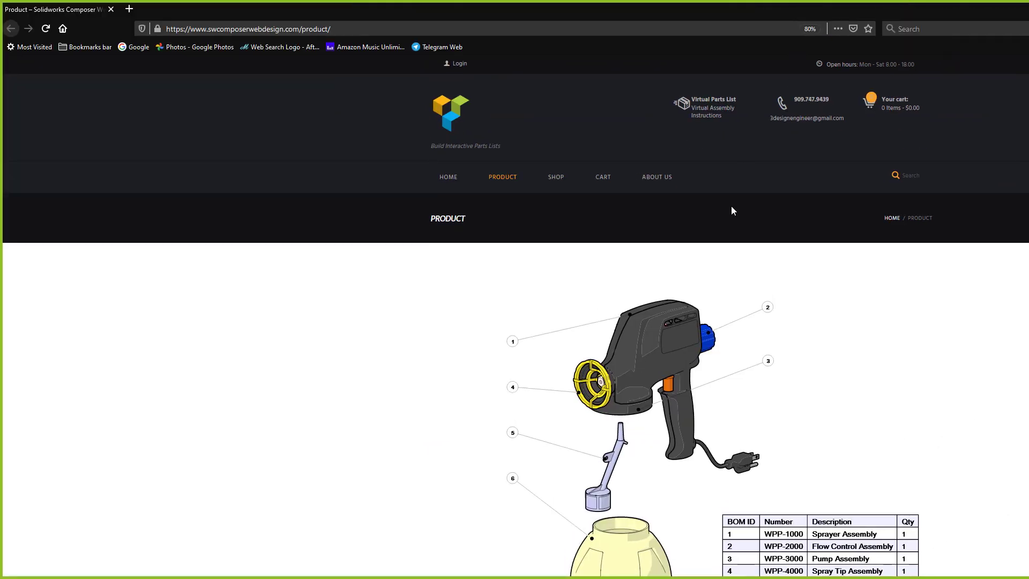
click(451, 182)
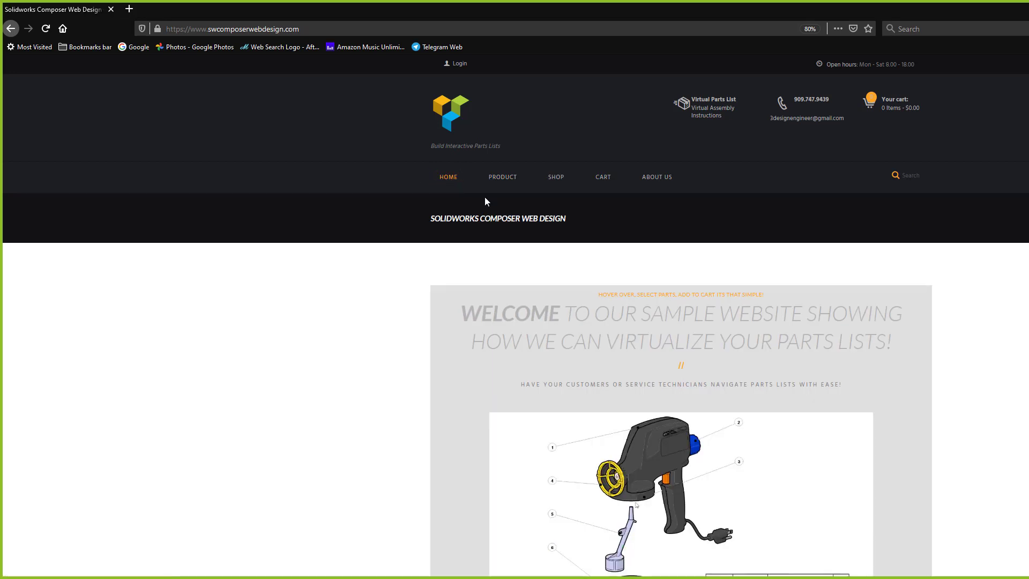
scroll(484, 200, down, 3)
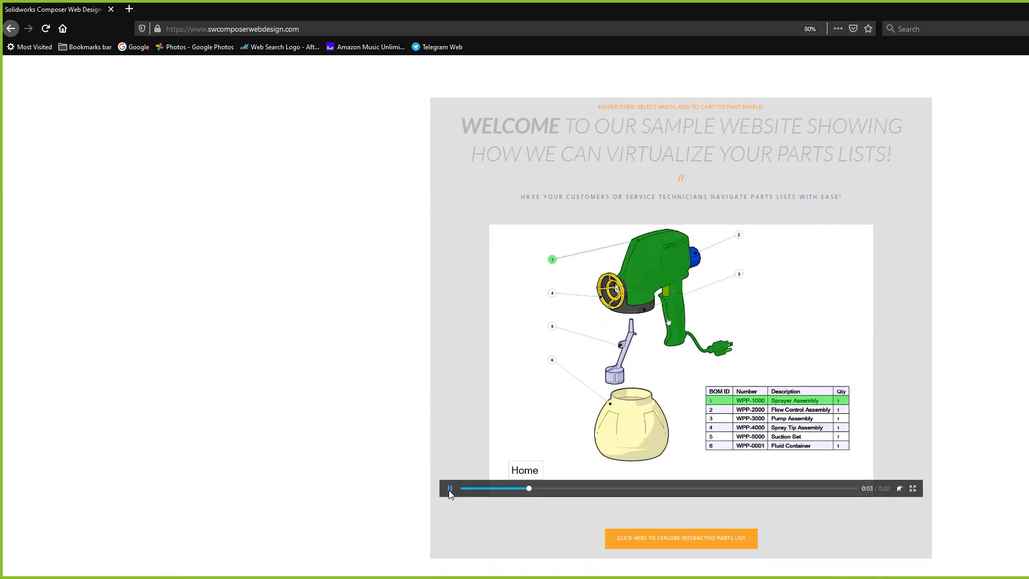
click(449, 489)
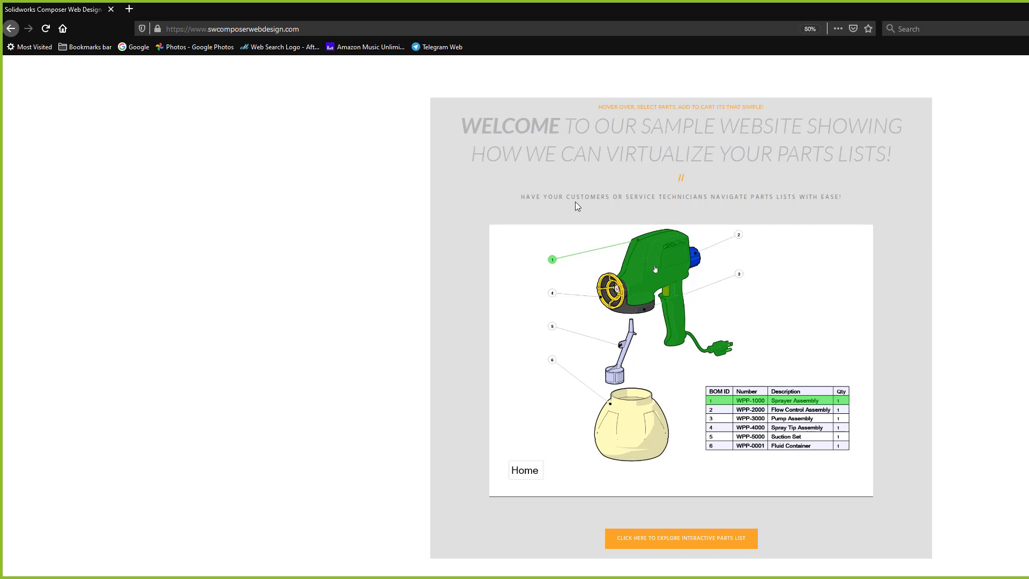
scroll(590, 203, up, 3)
scroll(605, 209, down, 4)
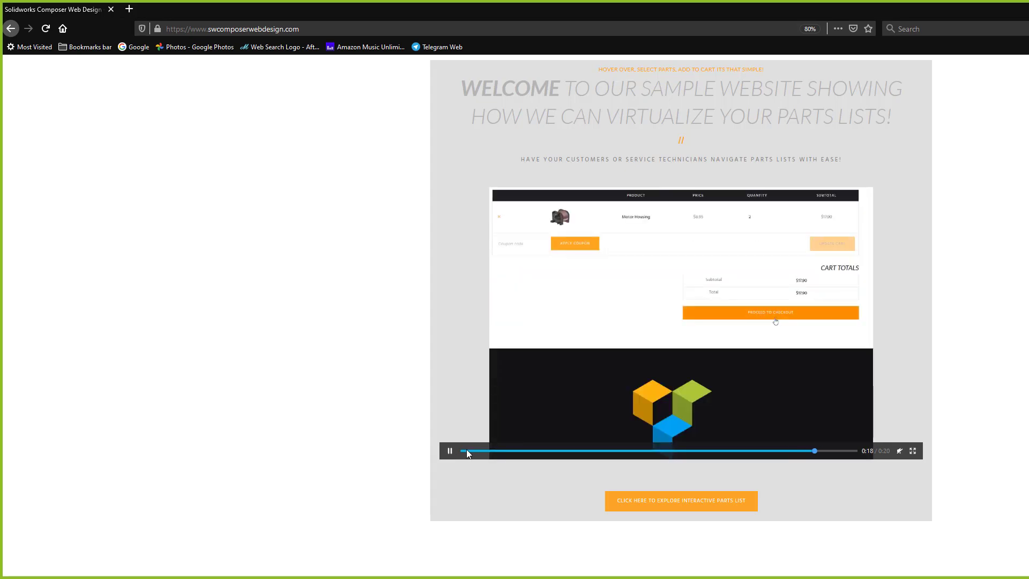
click(281, 29)
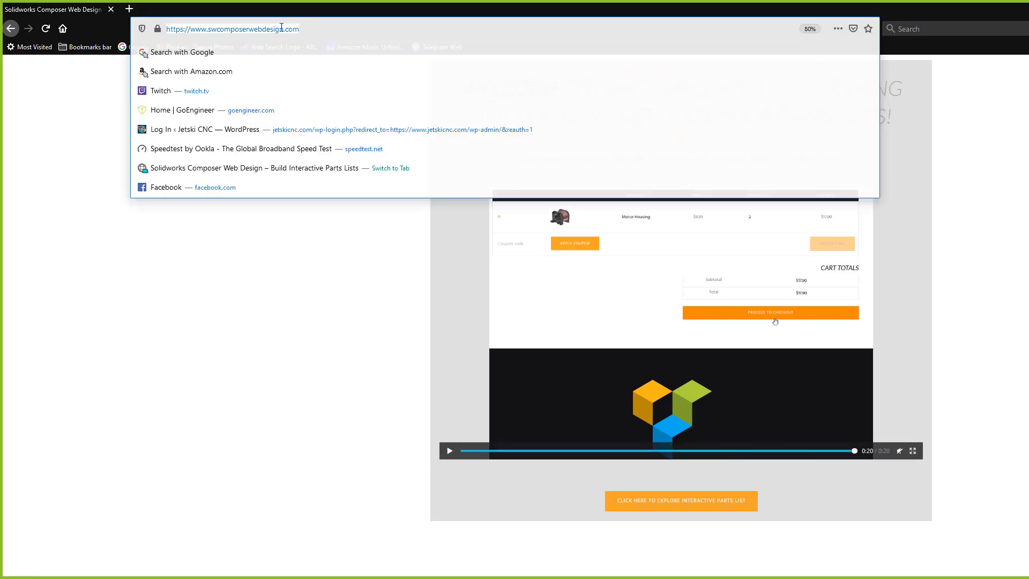
right_click(281, 29)
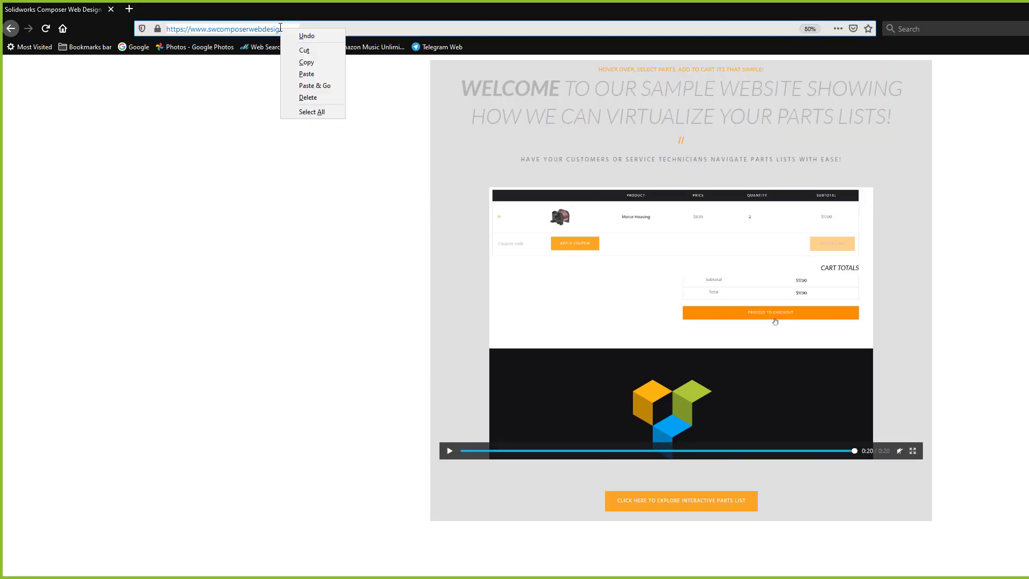
click(307, 74)
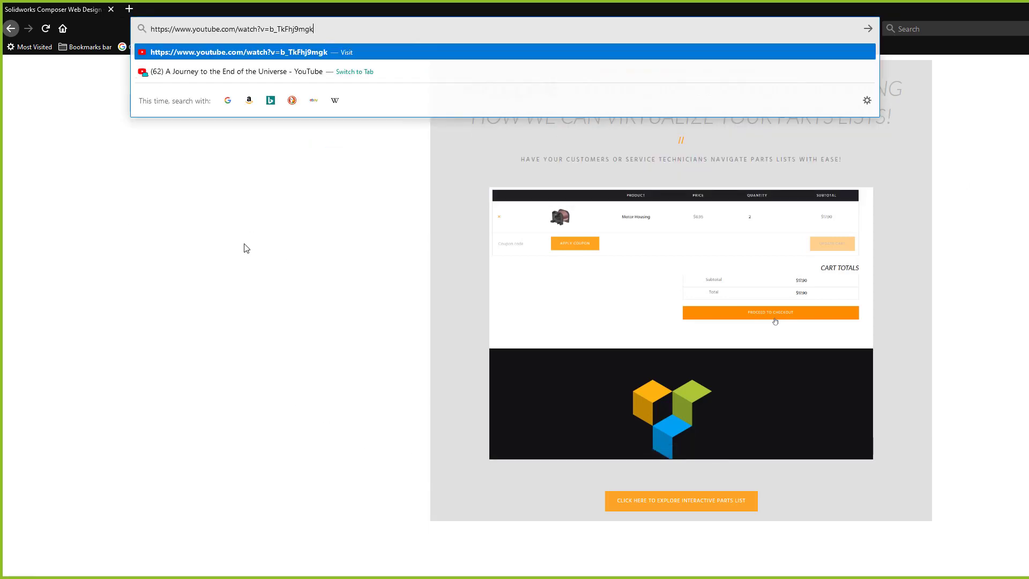
click(246, 247)
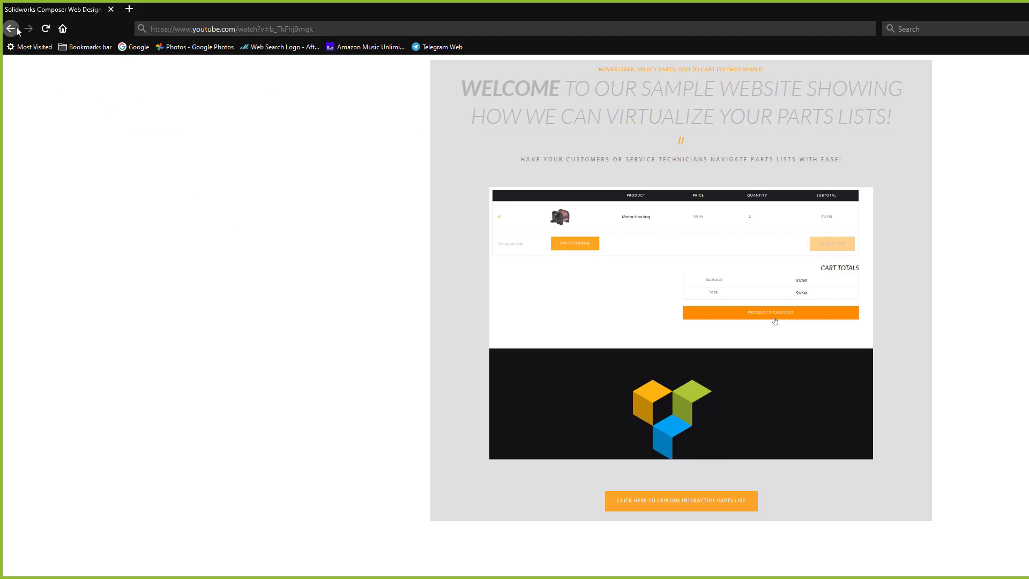
click(45, 29)
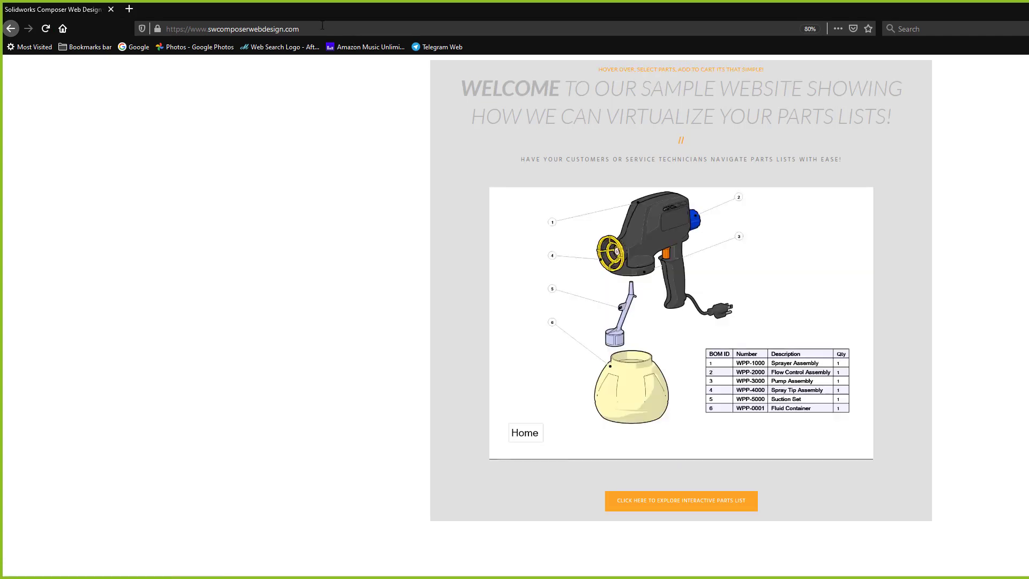
click(289, 29)
right_click(289, 29)
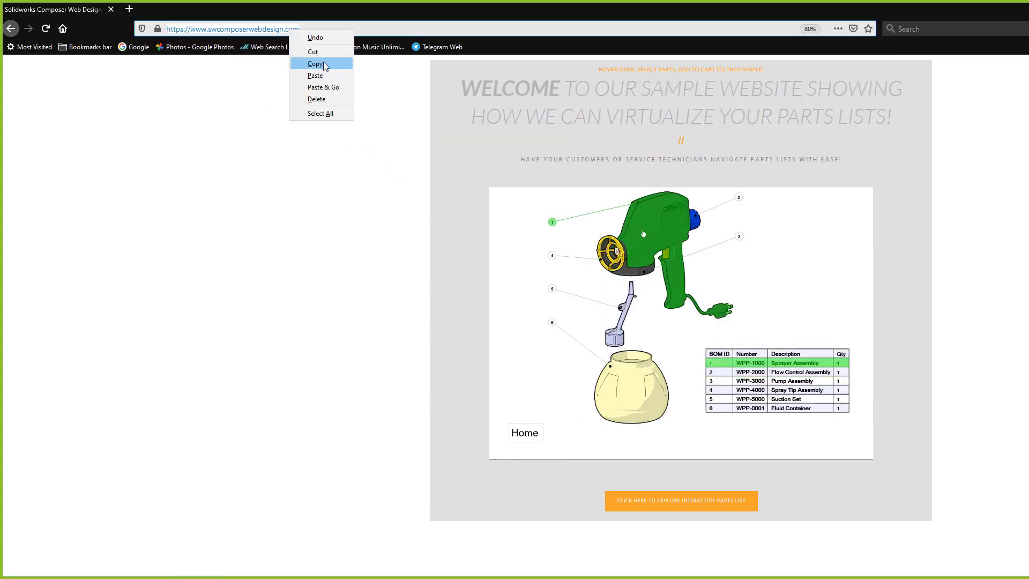
click(317, 63)
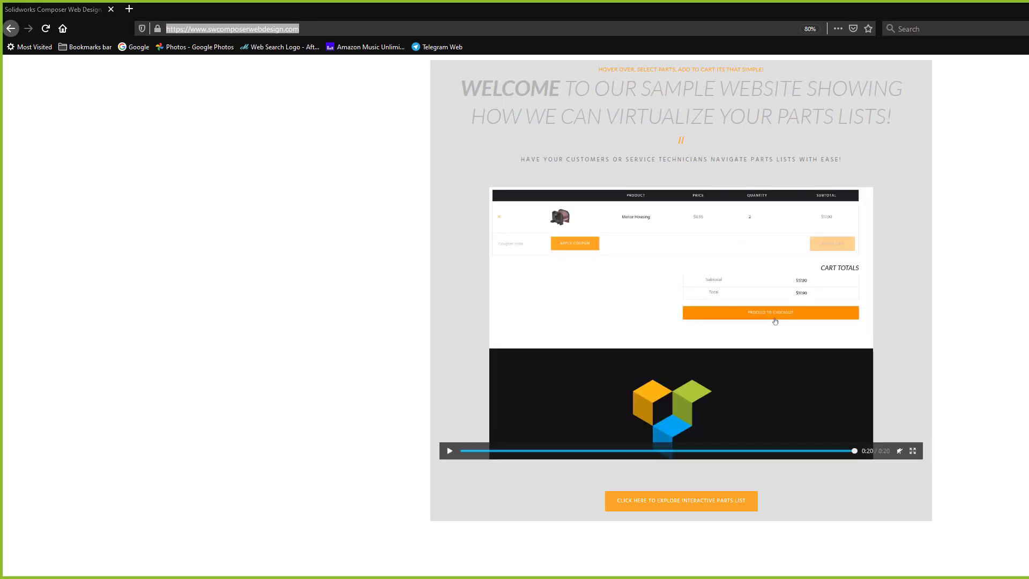
- Open the website's Product page and return to the Home page to examine how the interactive parts list is presented
scroll(581, 286, up, 4)
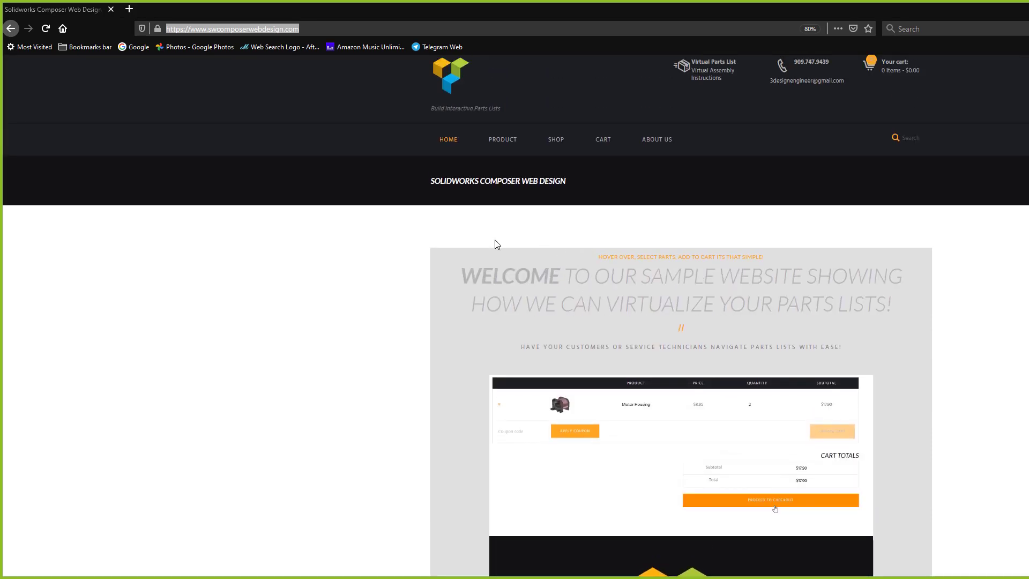
click(500, 141)
scroll(504, 189, down, 2)
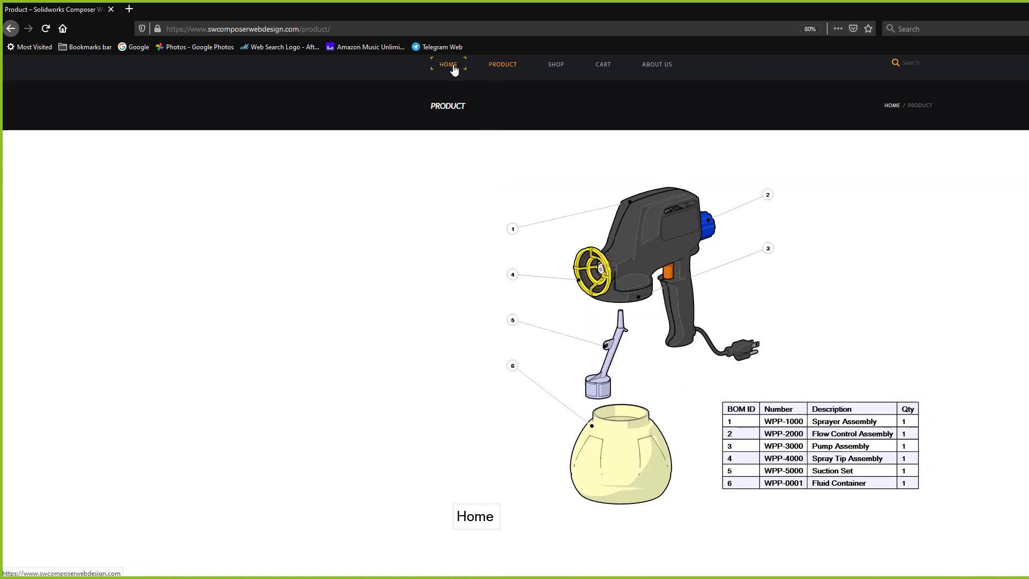
click(449, 65)
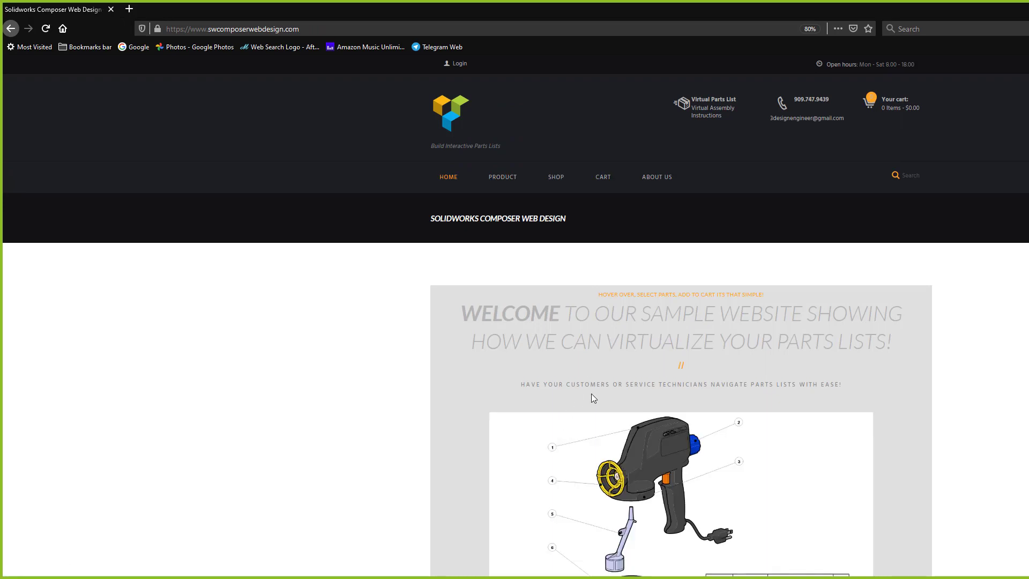
scroll(591, 394, down, 4)
scroll(660, 371, up, 4)
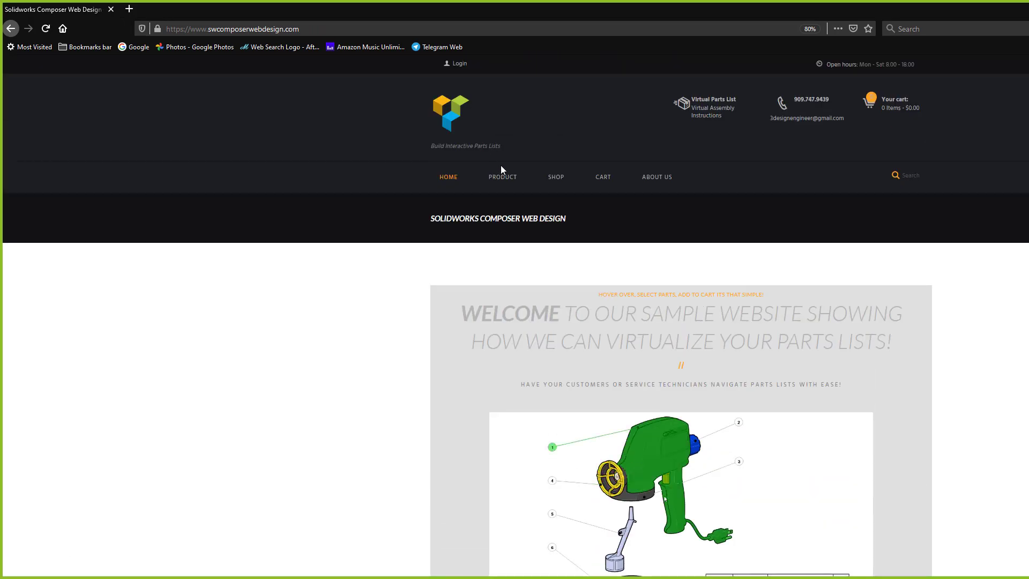
- Open the website's Product page and follow the Sprayer Assembly and Main Frame links to the main frame's product page
click(502, 177)
scroll(509, 182, down, 2)
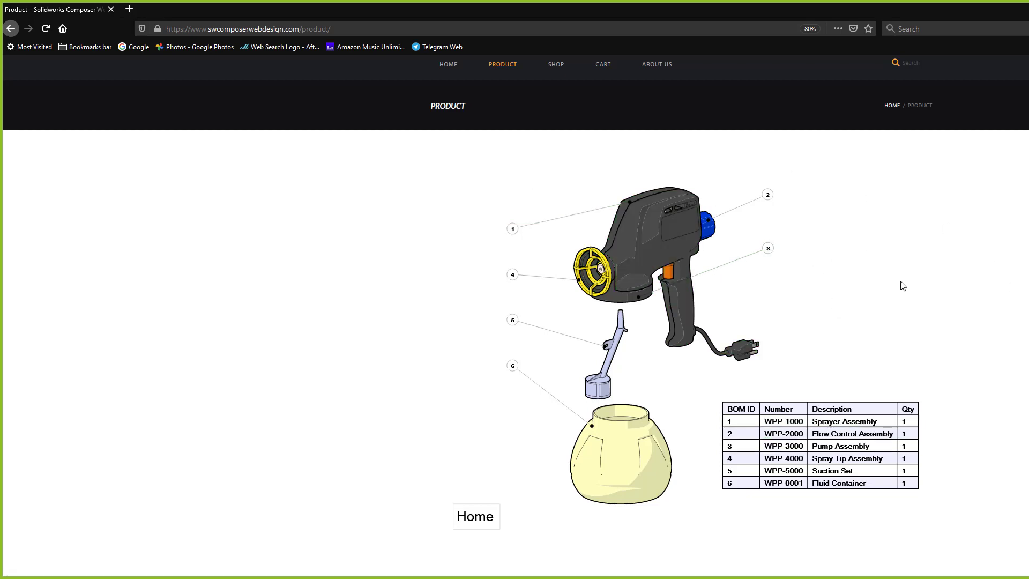
click(669, 246)
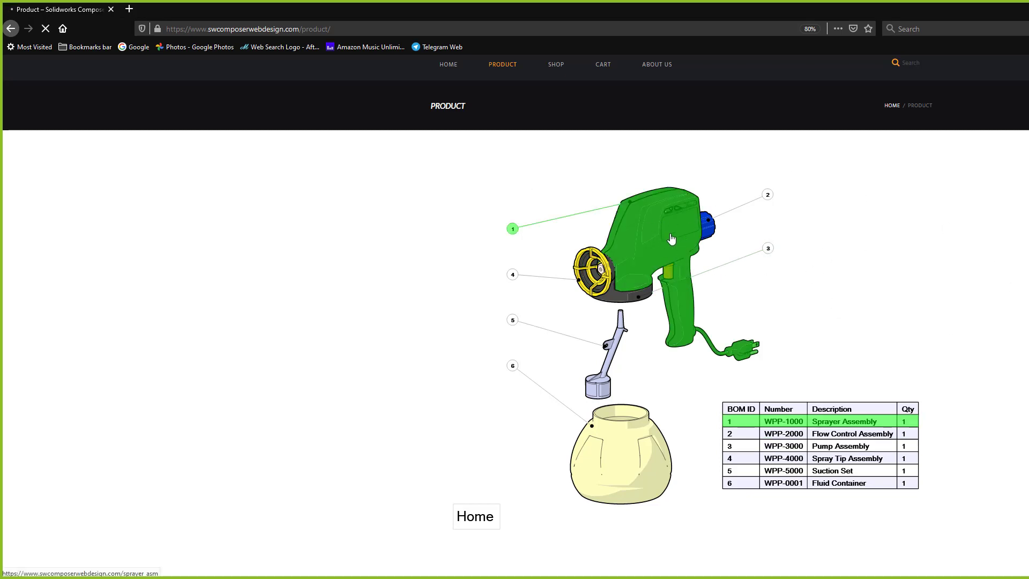
scroll(479, 201, down, 2)
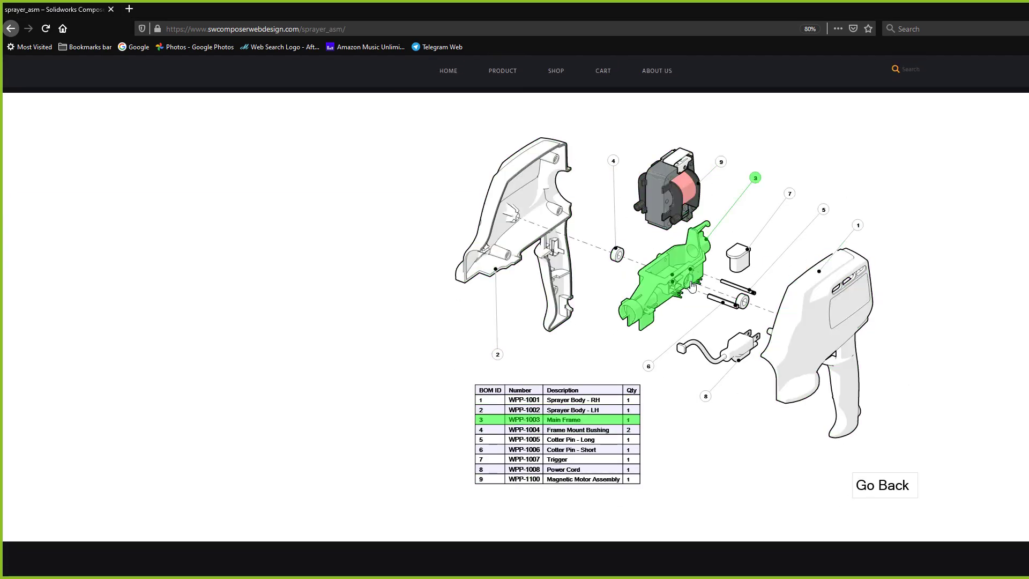
click(664, 283)
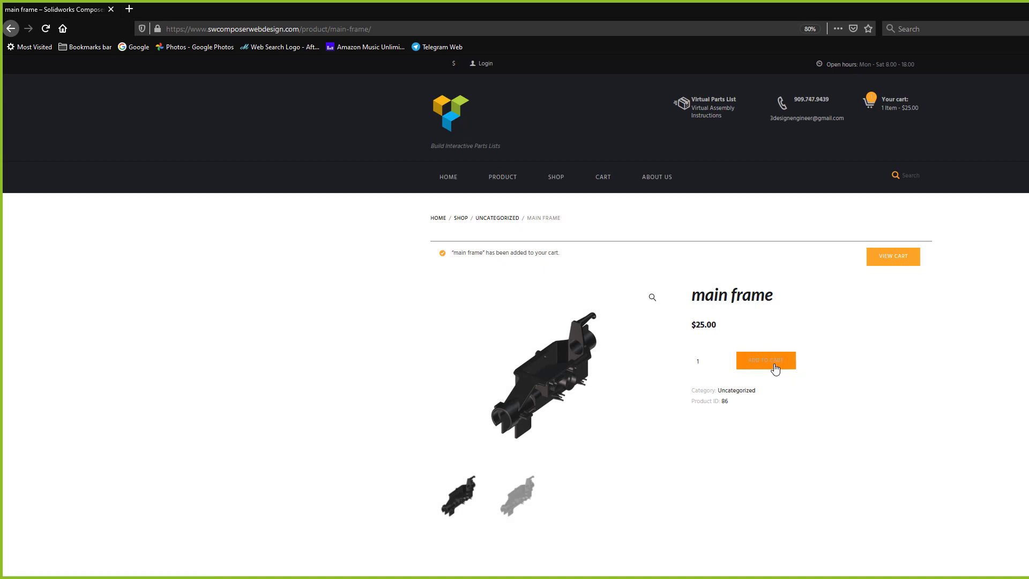
- Add the main frame to the cart, view the cart and proceed to checkout
click(775, 367)
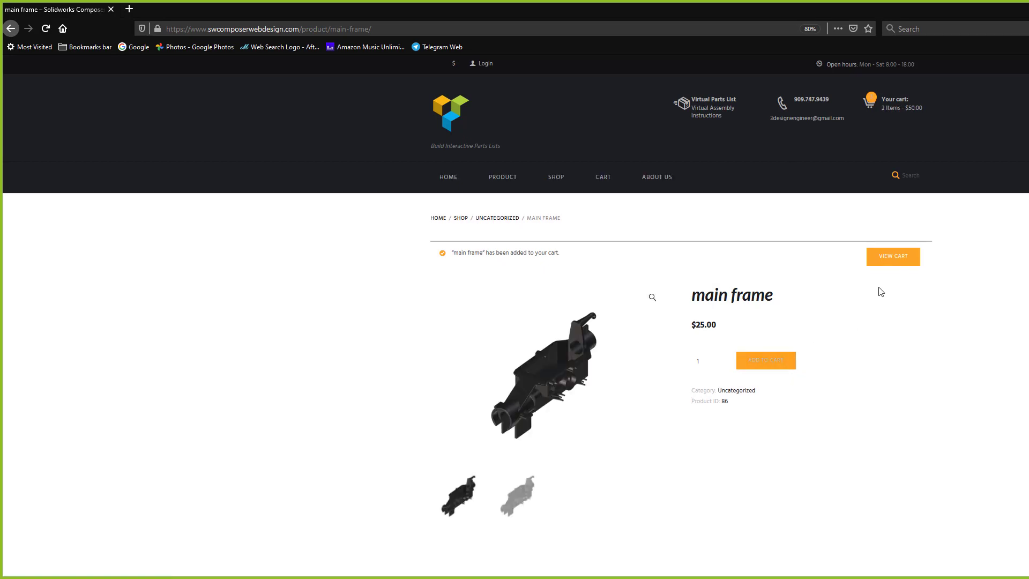
click(892, 259)
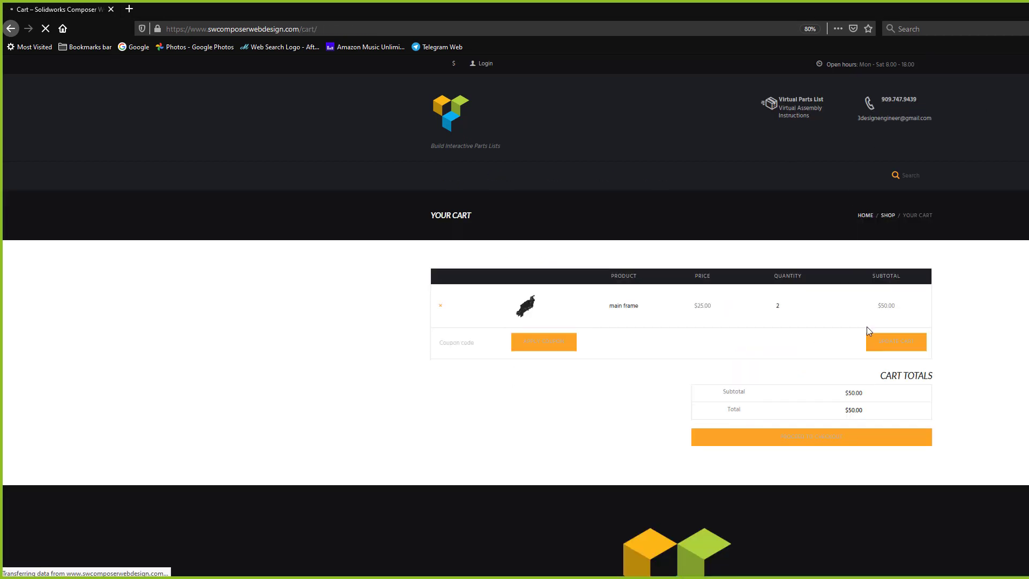
click(826, 408)
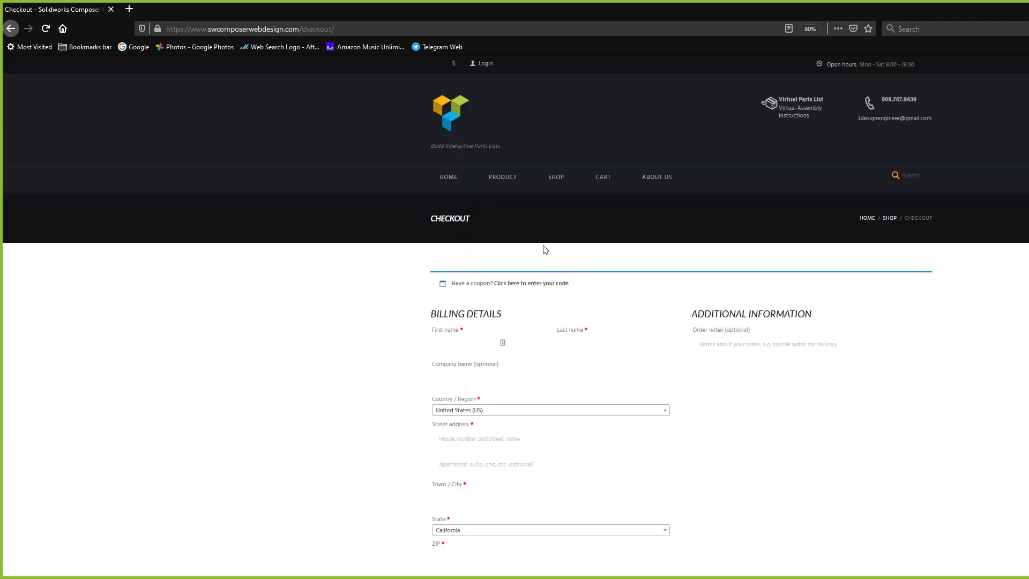
- Return from checkout to the cart, reopen the Product page and examine the sprayer's interactive parts list
click(18, 33)
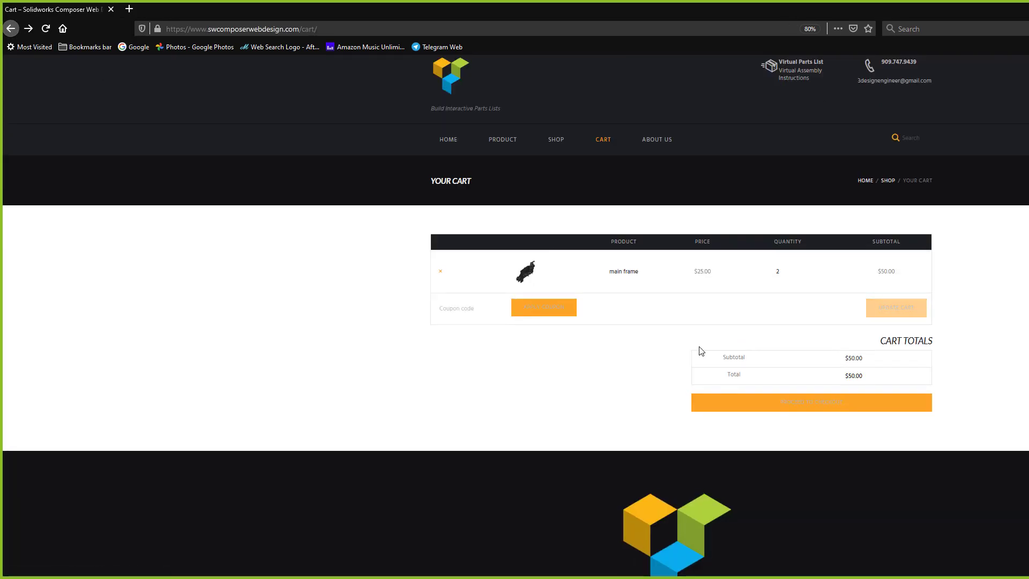
click(503, 142)
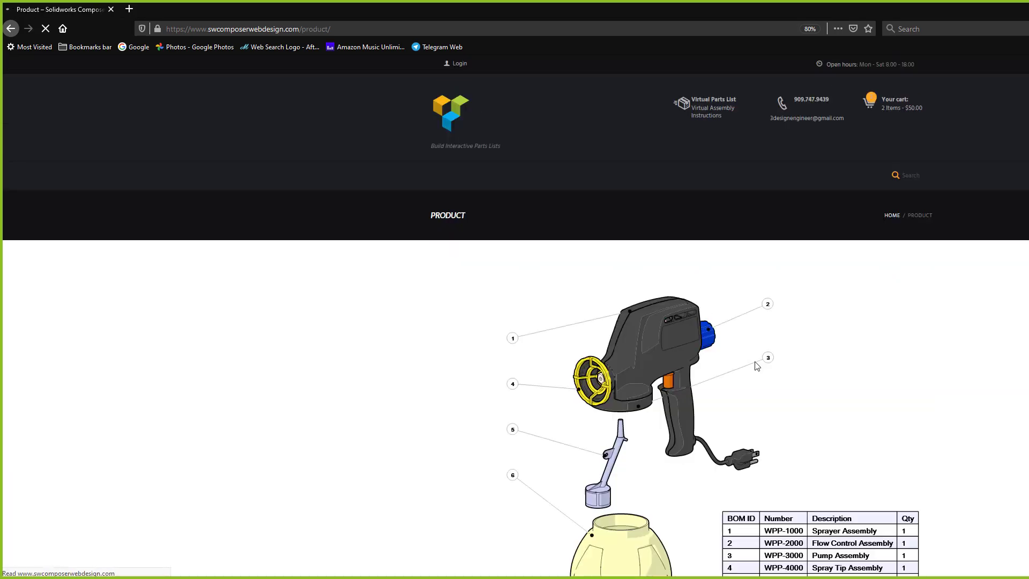
scroll(772, 381, down, 3)
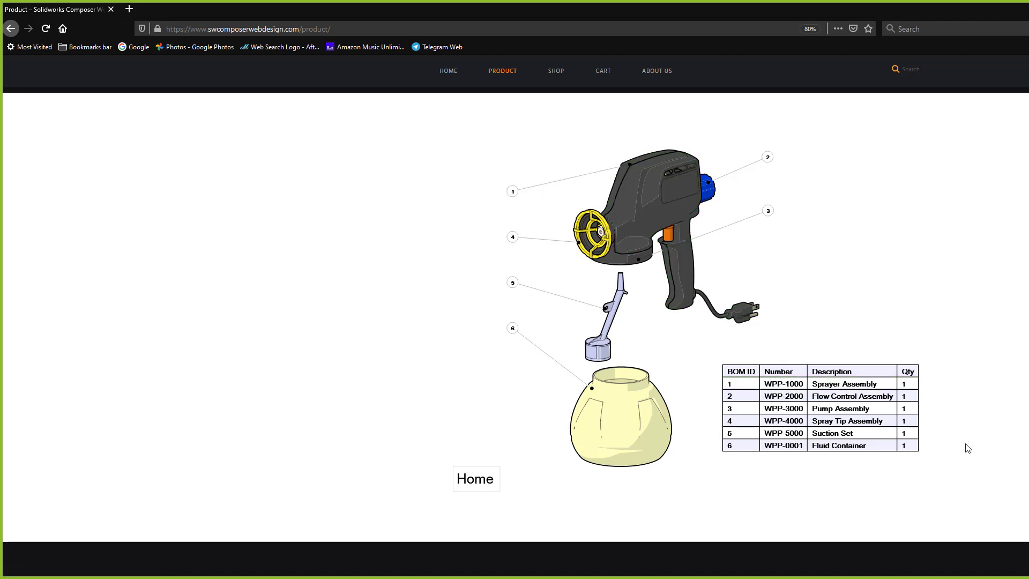
scroll(968, 449, up, 2)
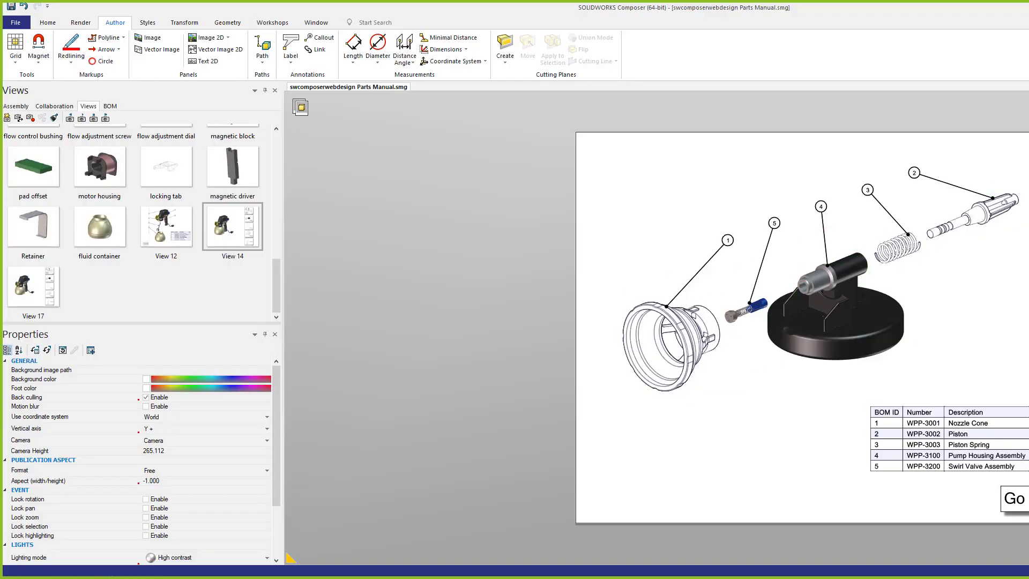
- Switch to SOLIDWORKS Composer, activate View 14, follow its first image panel and return to View 14
drag(1028, 172, 590, 399)
click(313, 350)
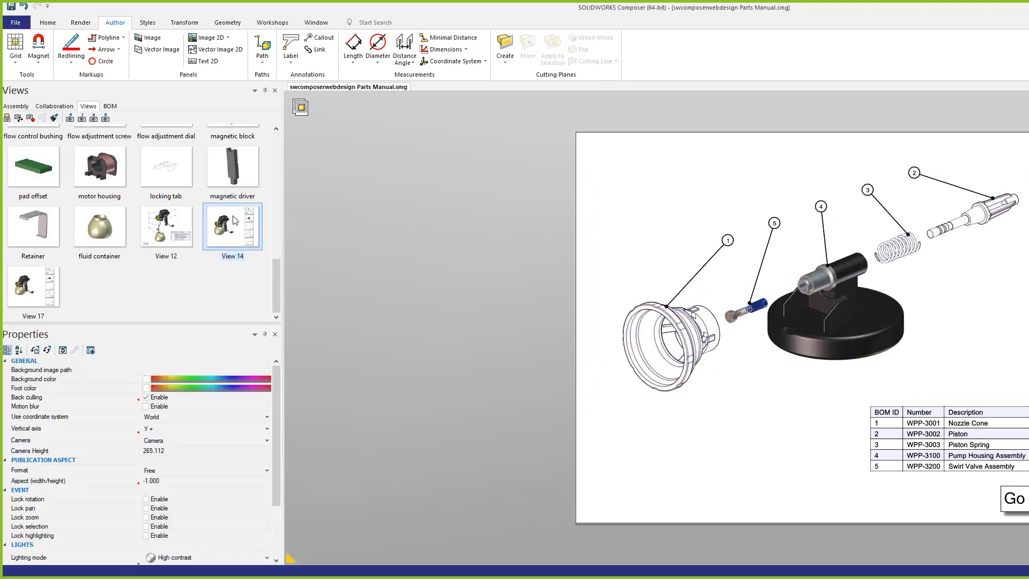
mouse_move(279, 286)
mouse_down()
mouse_move(281, 269)
mouse_move(279, 287)
mouse_up()
click(229, 225)
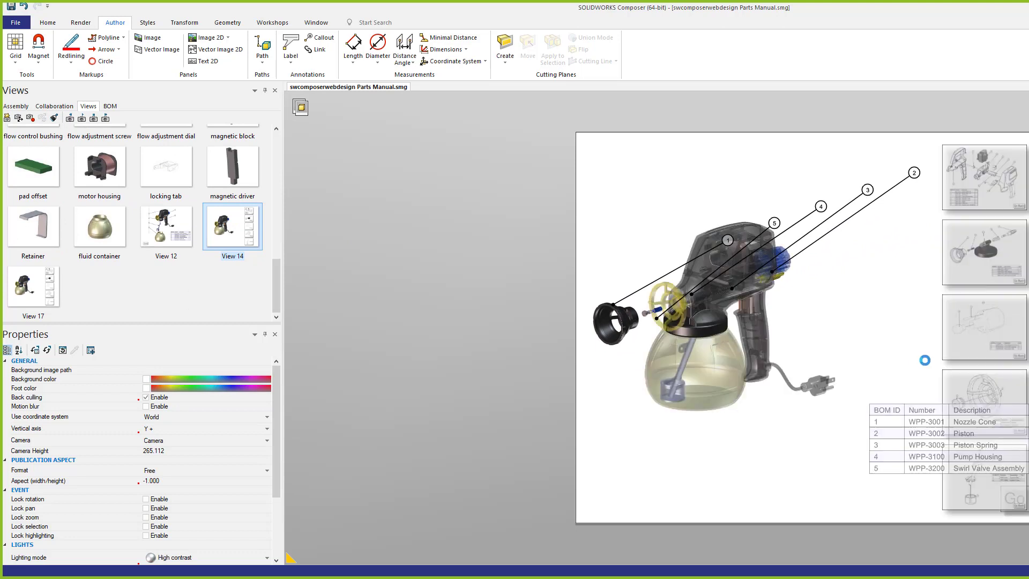
click(996, 172)
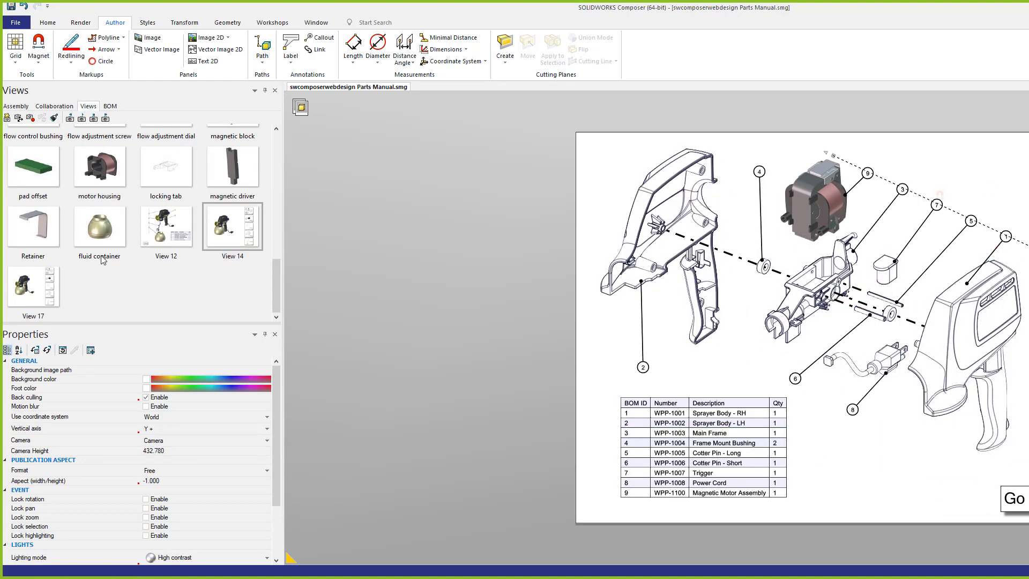
click(233, 226)
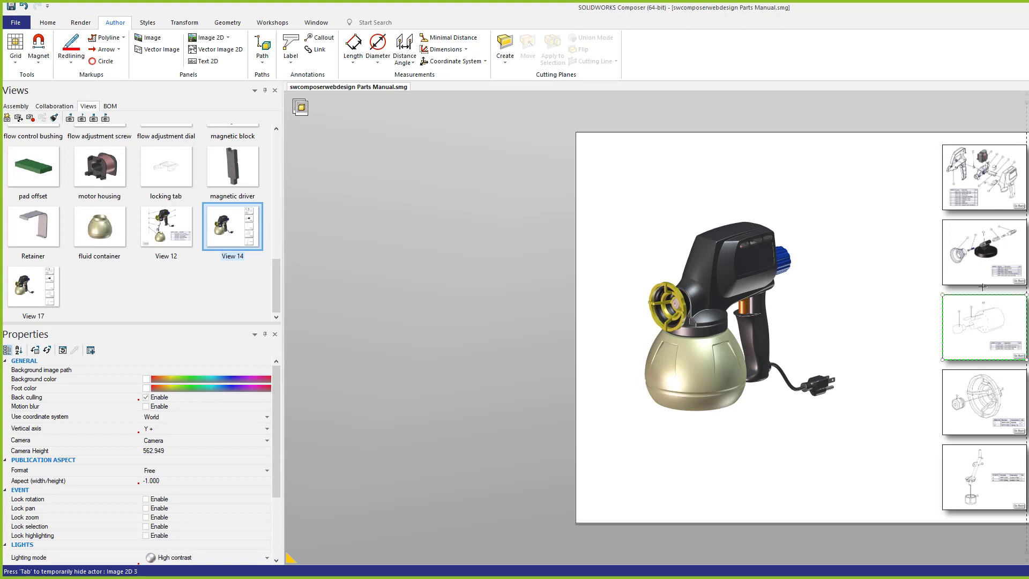
- Enlarge the sprayer model on the overview page and position it clear of the image panels
scroll(623, 281, down, 1)
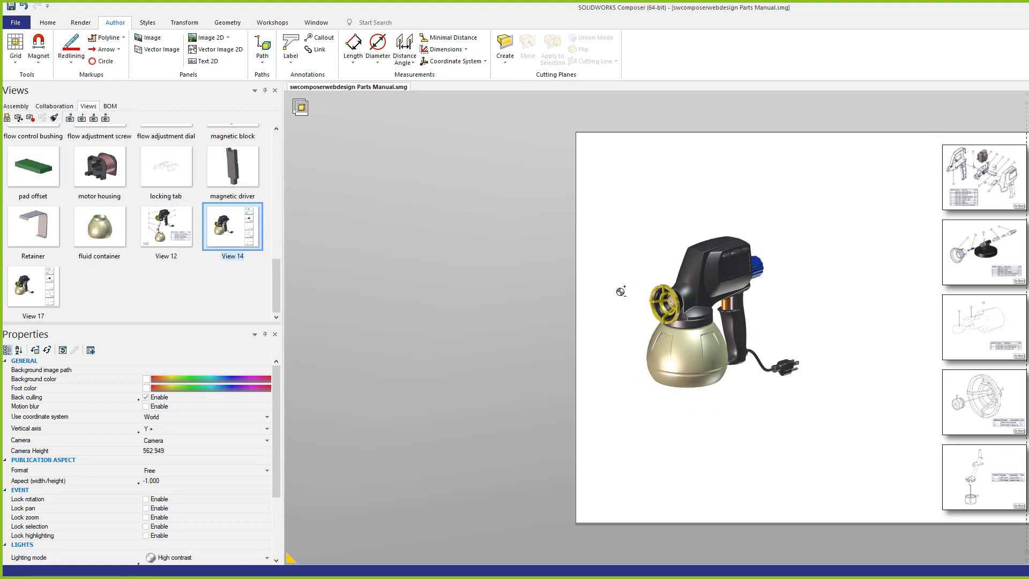
scroll(621, 292, up, 2)
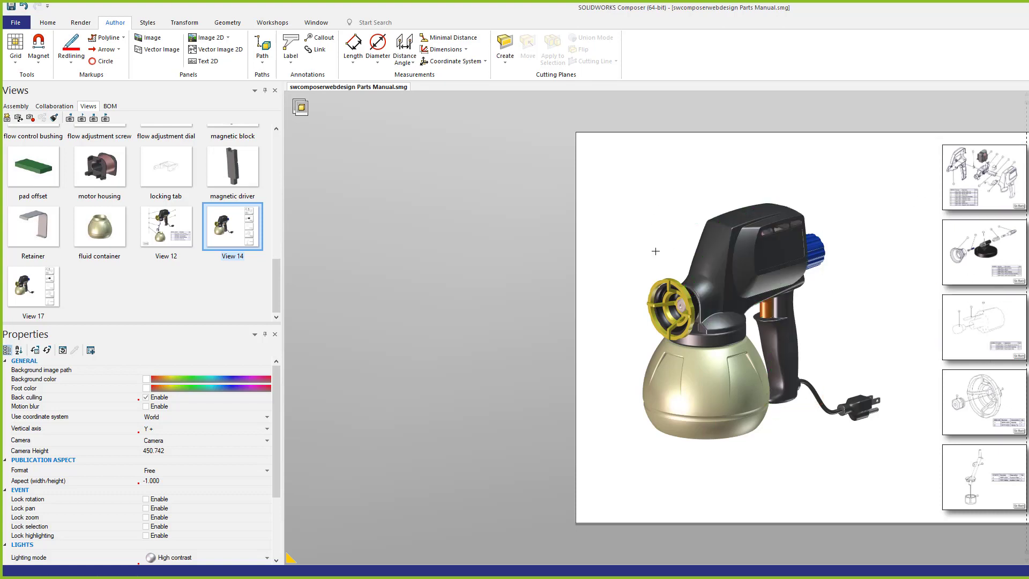
scroll(684, 282, up, 1)
scroll(1006, 346, down, 1)
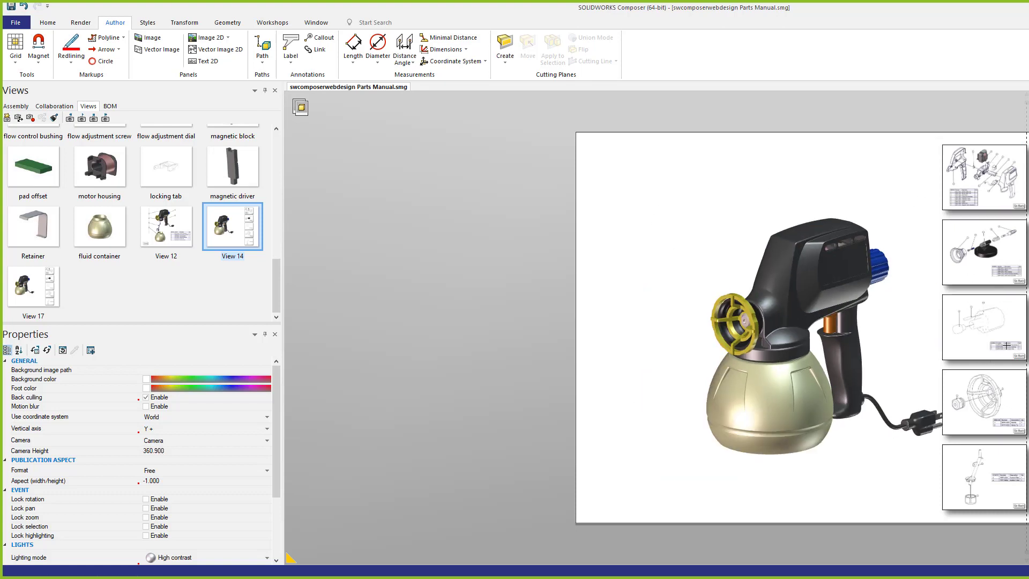
middle_drag(908, 338, 866, 334)
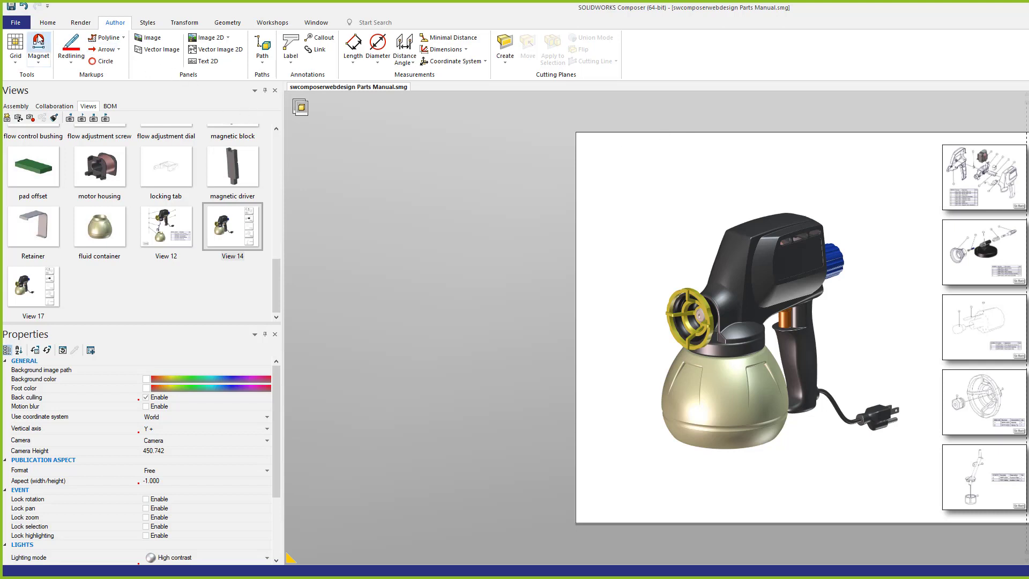
- Open the Technical Illustration workshop and preview the overview page as an SVG illustration in Firefox
click(264, 23)
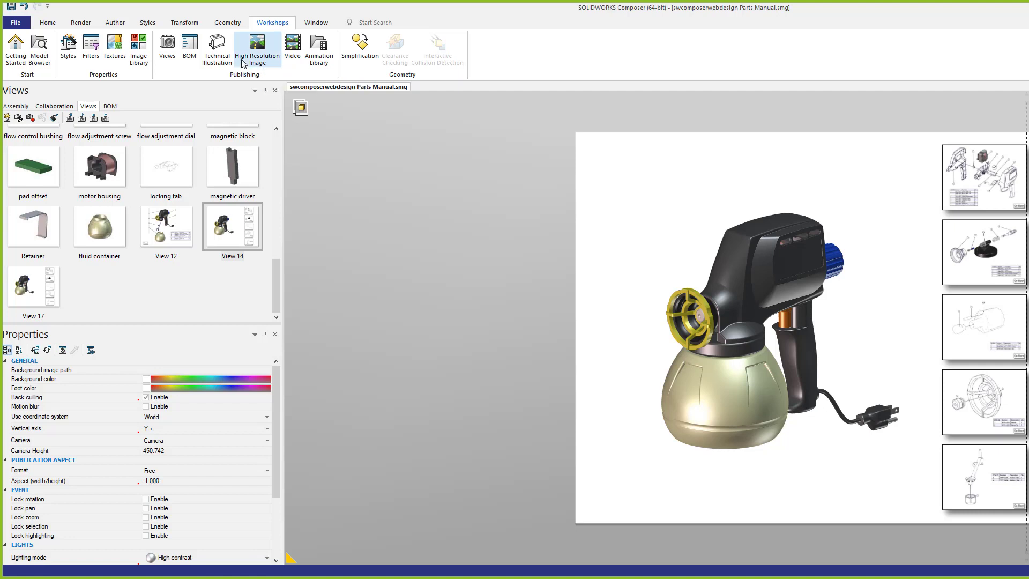
click(217, 50)
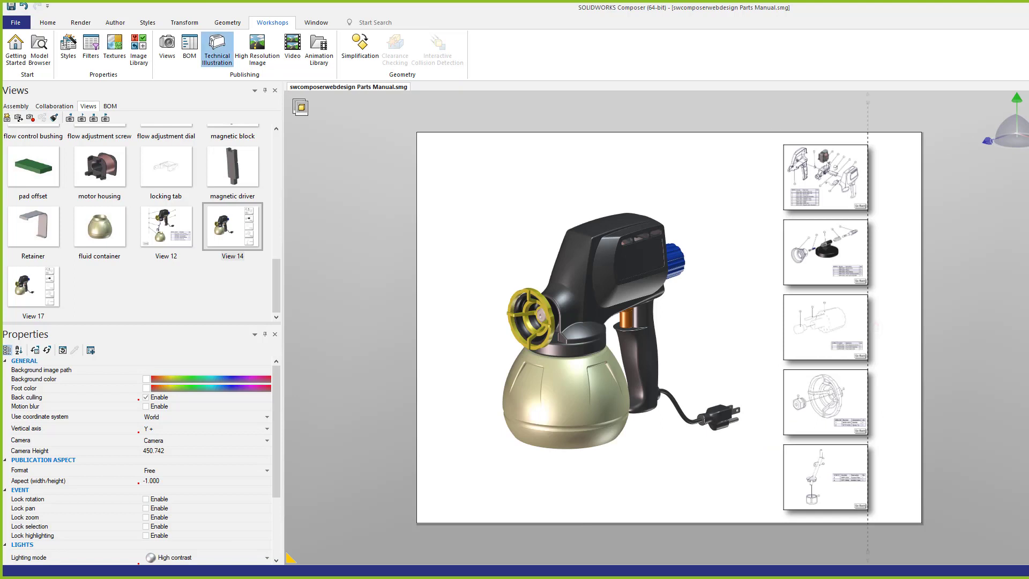
mouse_move(481, 185)
mouse_down()
mouse_move(730, 333)
mouse_move(741, 475)
mouse_move(638, 354)
mouse_move(621, 228)
mouse_move(763, 459)
mouse_move(584, 196)
mouse_up()
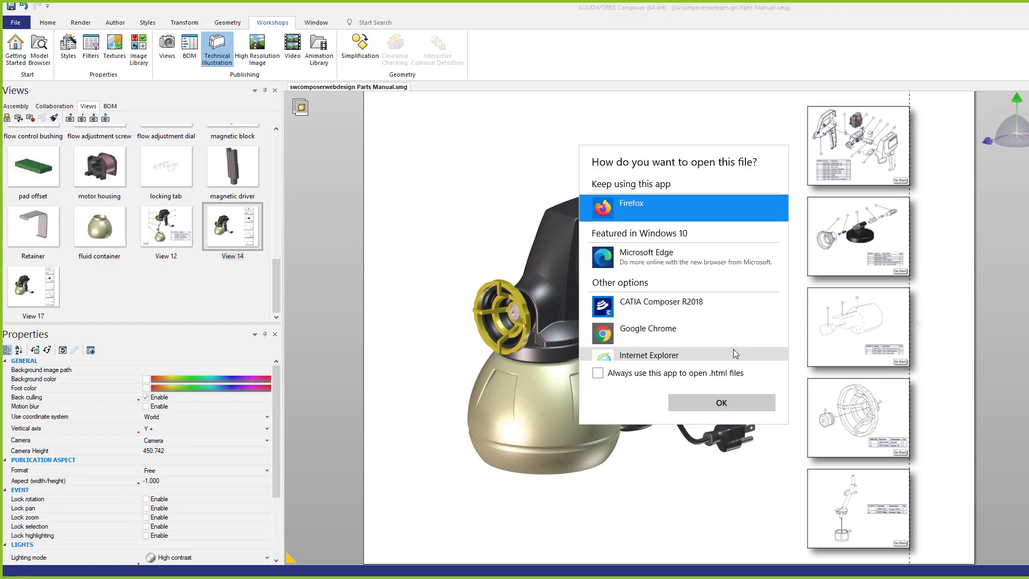
click(715, 406)
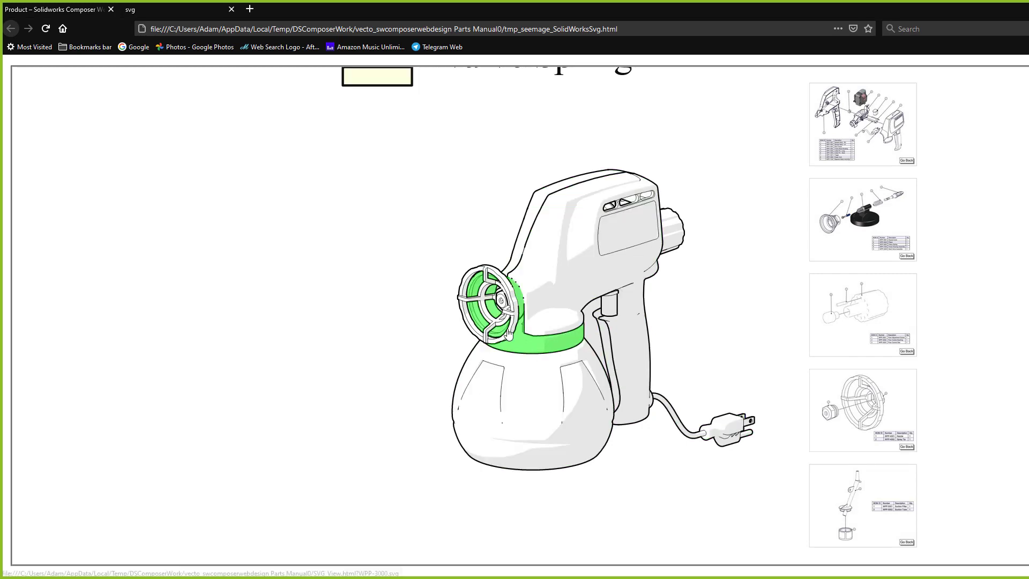
- Test the links of the sprayer body and the pump collar in the preview, returning to the overview after each
click(601, 224)
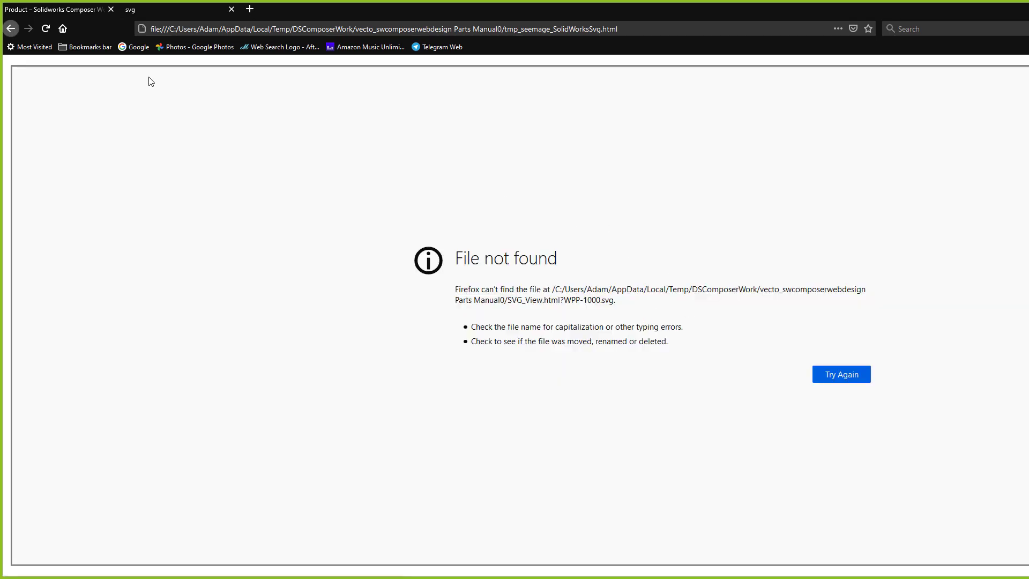
click(11, 28)
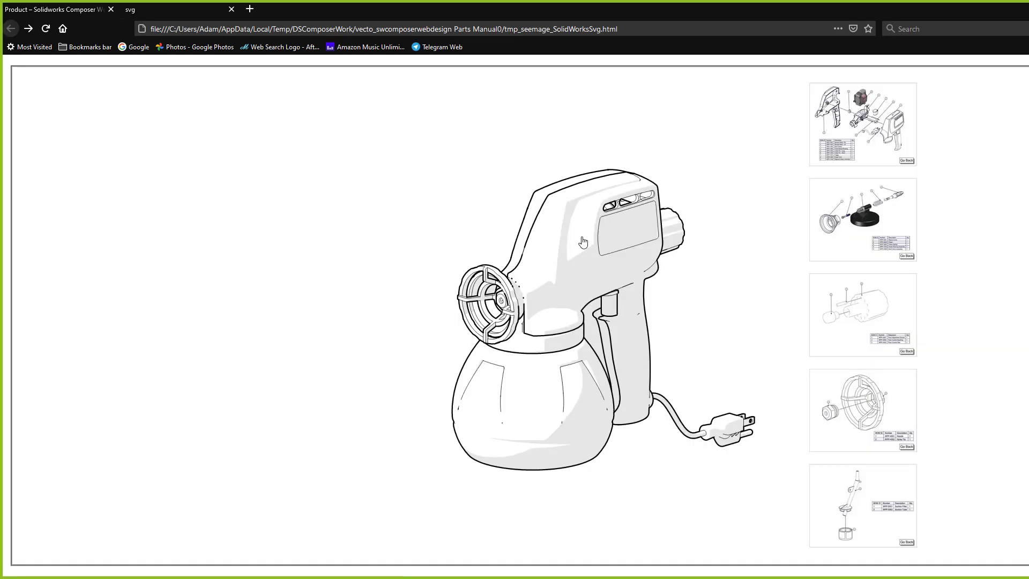
click(524, 349)
click(11, 28)
- Follow the spray tip's link to its website page, examine the page and return to the overview illustration
click(489, 276)
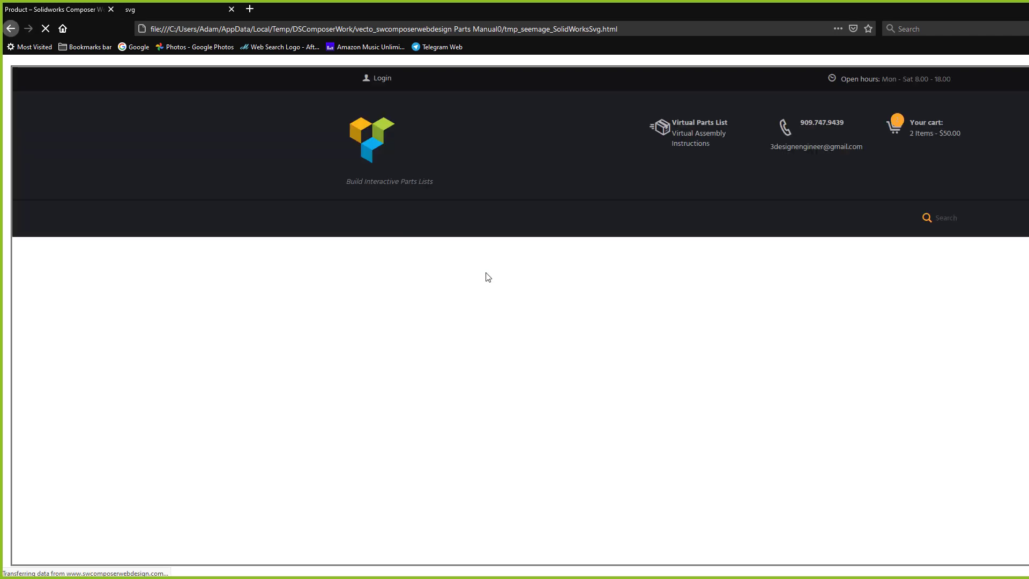
scroll(497, 275, down, 3)
scroll(383, 118, up, 3)
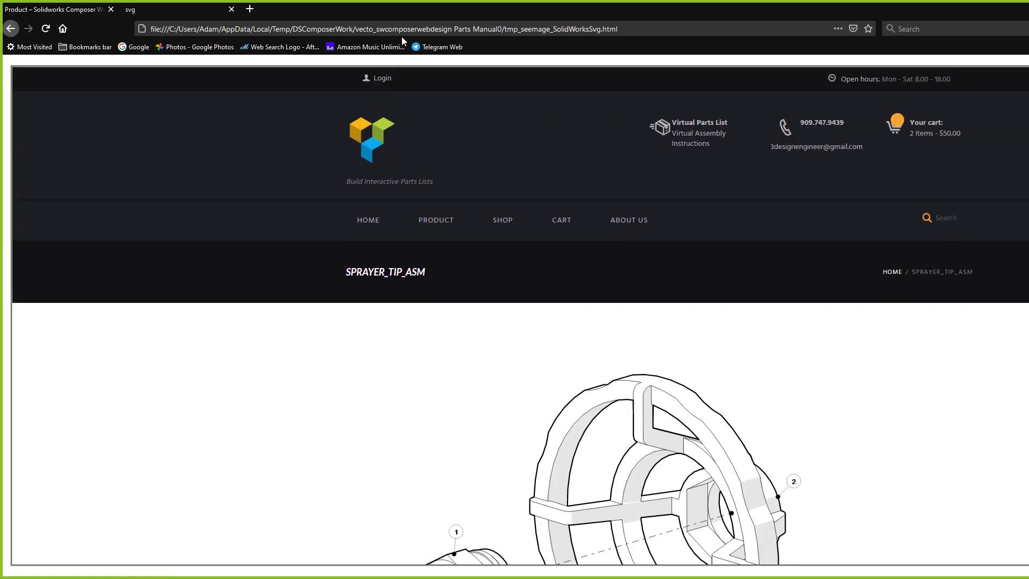
click(401, 29)
click(452, 395)
scroll(452, 395, down, 5)
click(10, 28)
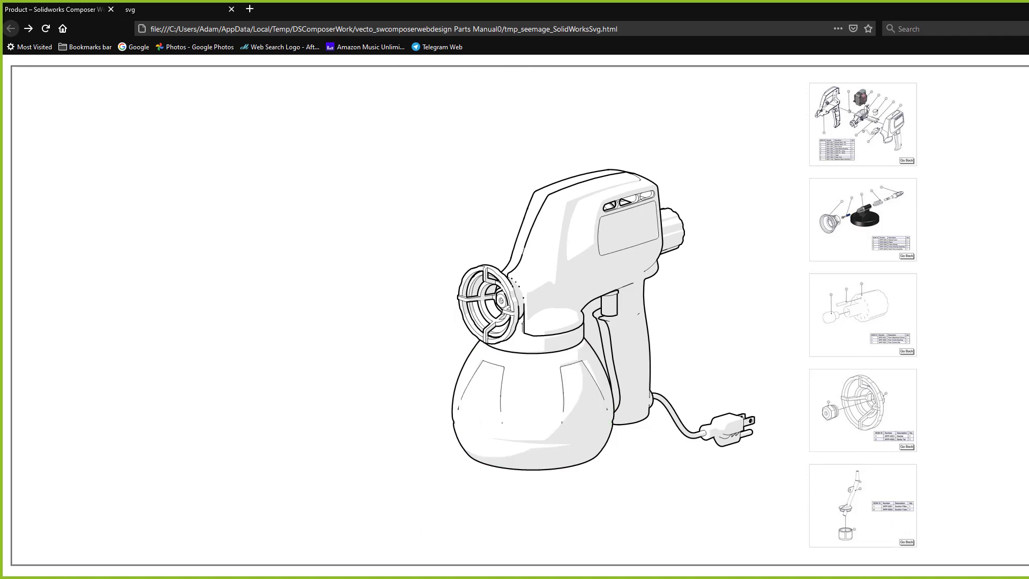
- Switch back to SOLIDWORKS Composer and select the first image panel to access its texture and event properties
key(alt+Tab)
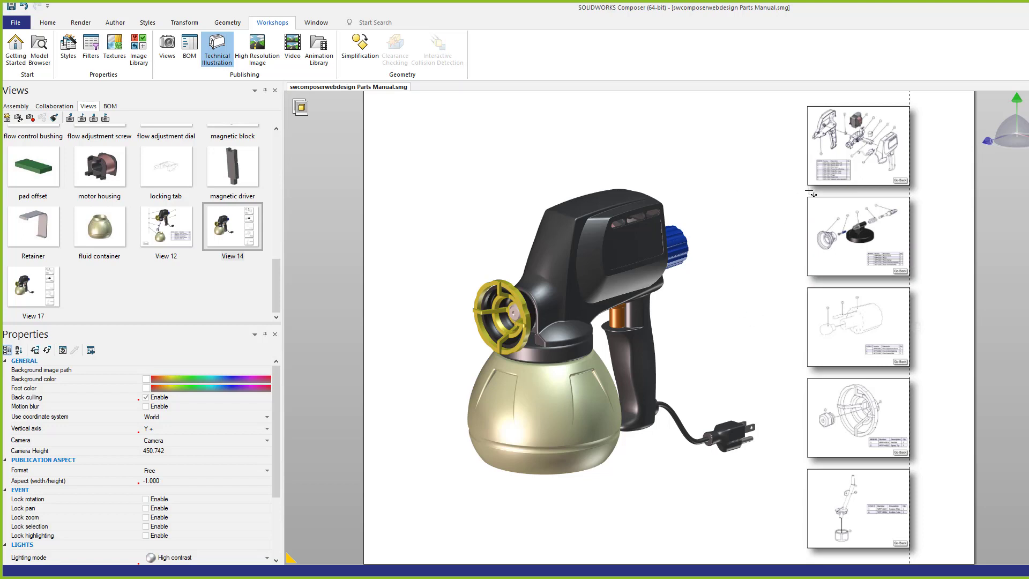
click(851, 144)
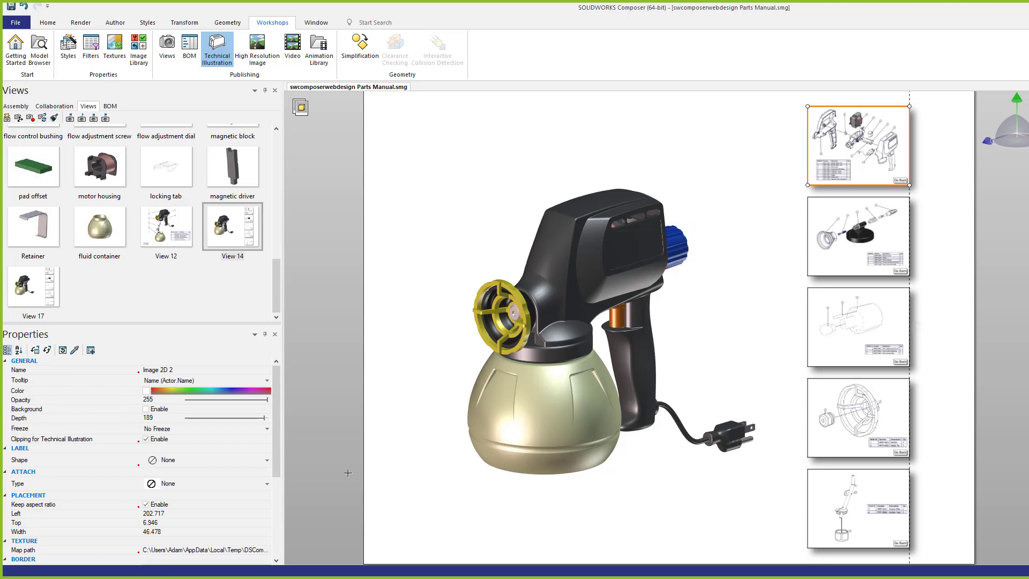
drag(276, 432, 275, 487)
click(255, 446)
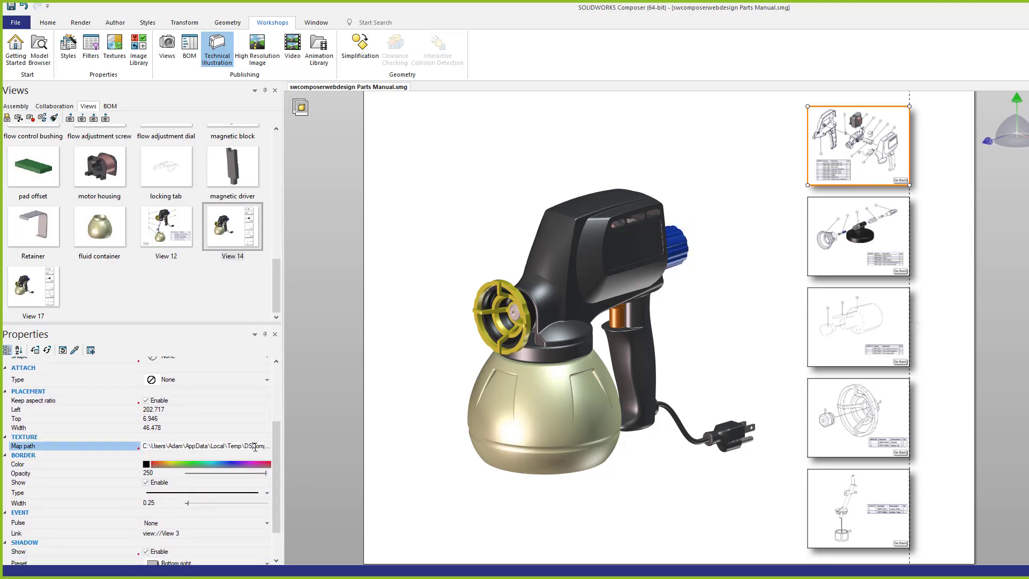
click(266, 446)
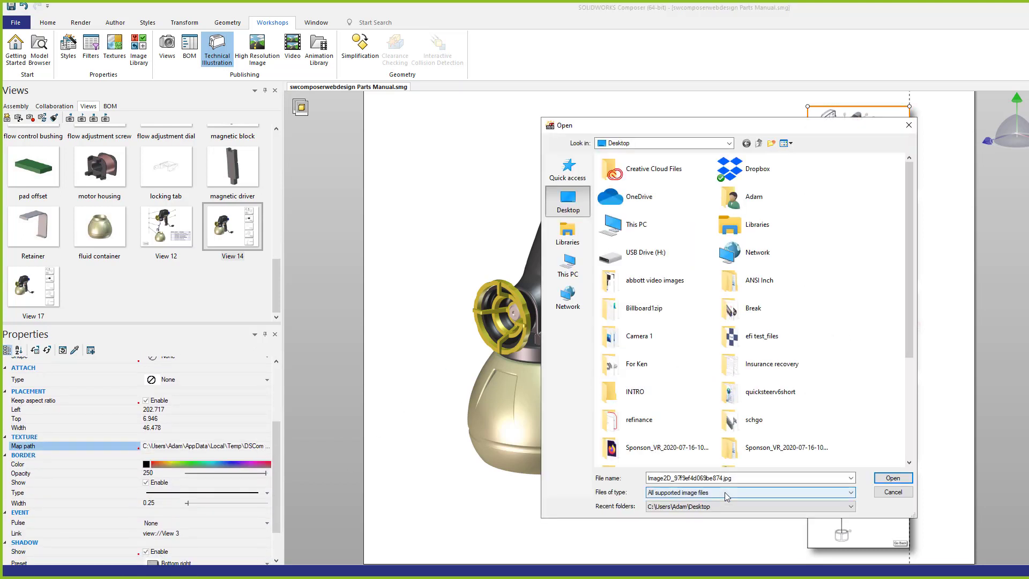
click(909, 125)
click(268, 446)
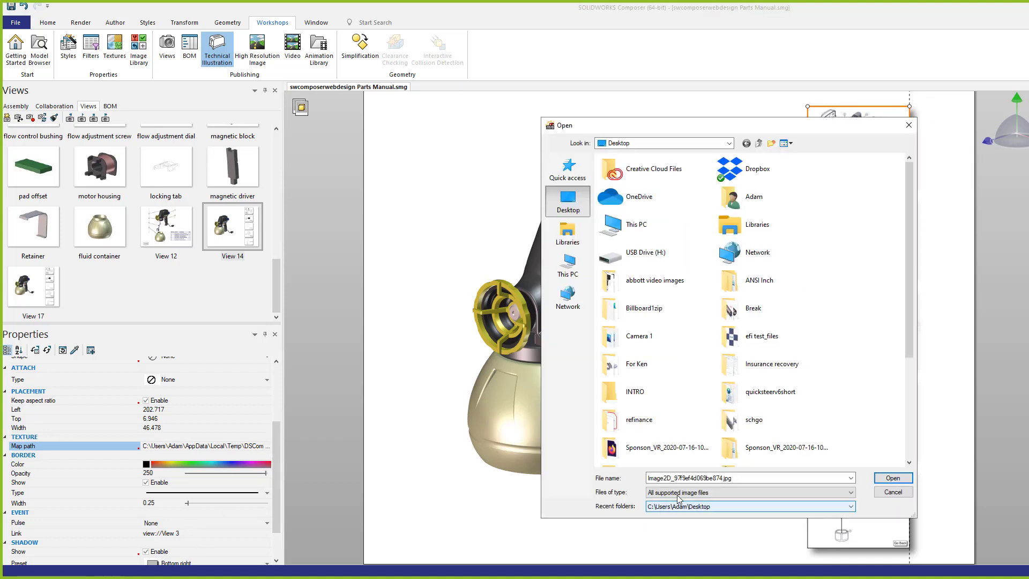
click(908, 125)
scroll(122, 547, down, 2)
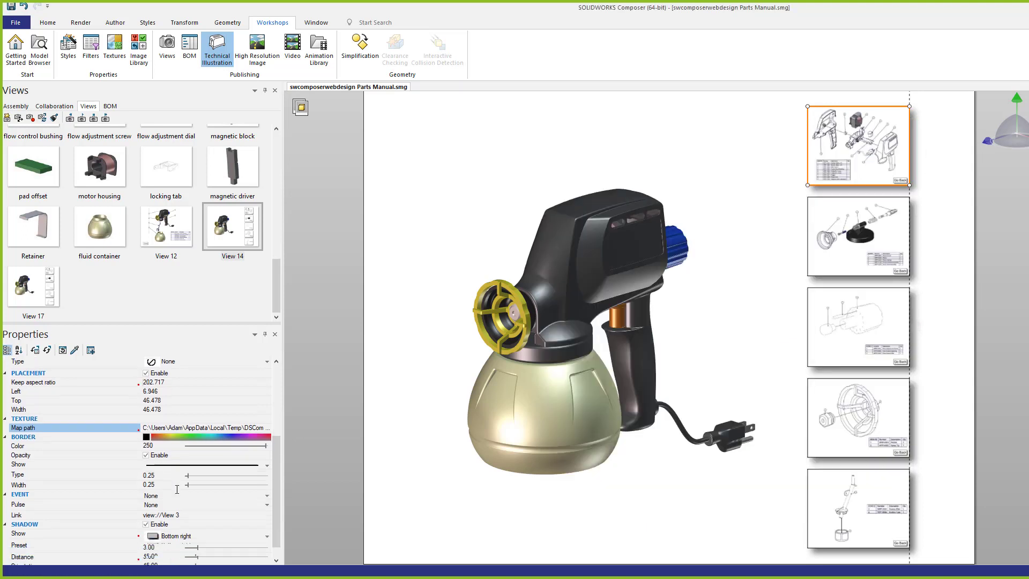
click(266, 491)
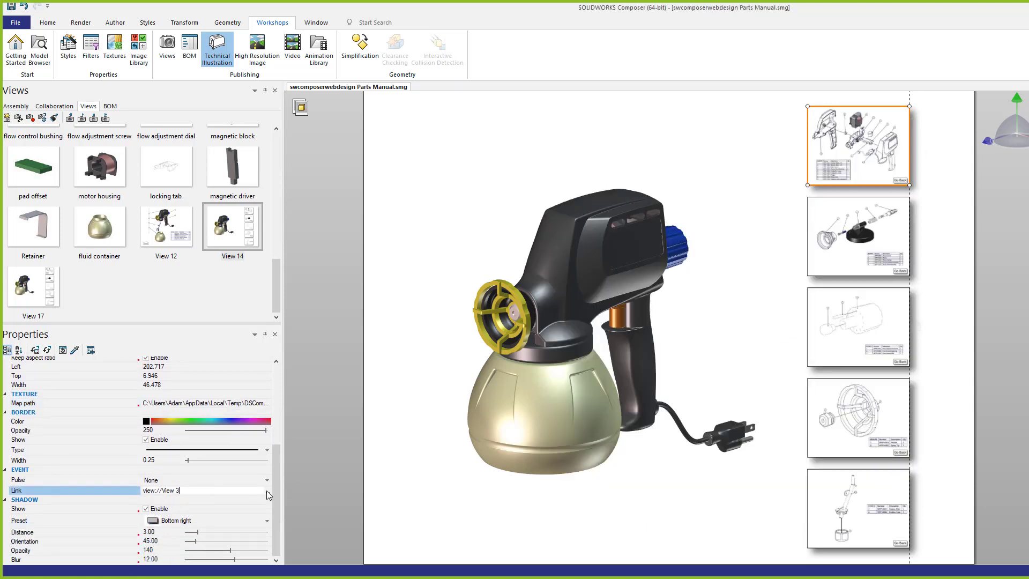
click(267, 490)
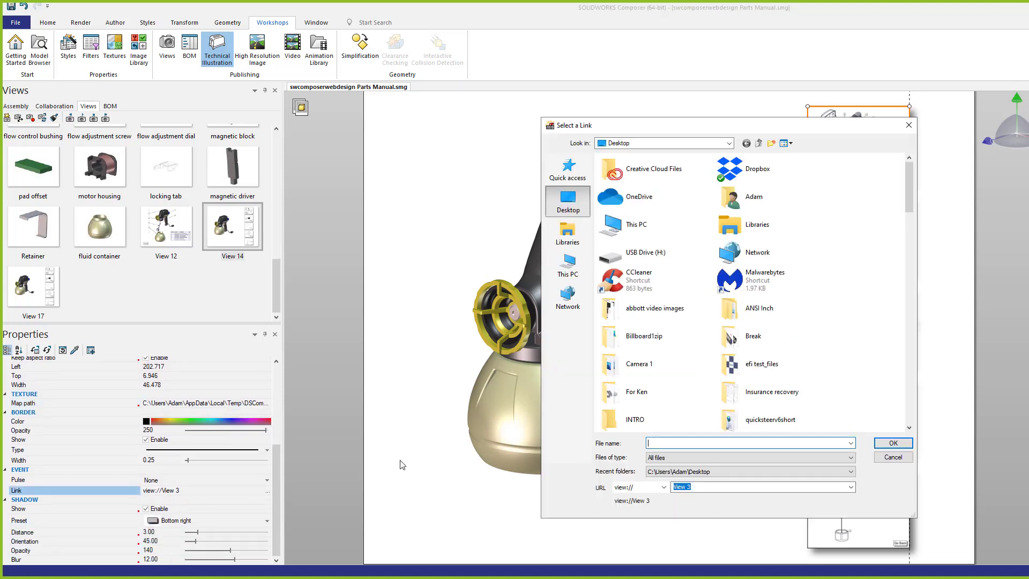
click(664, 487)
click(627, 405)
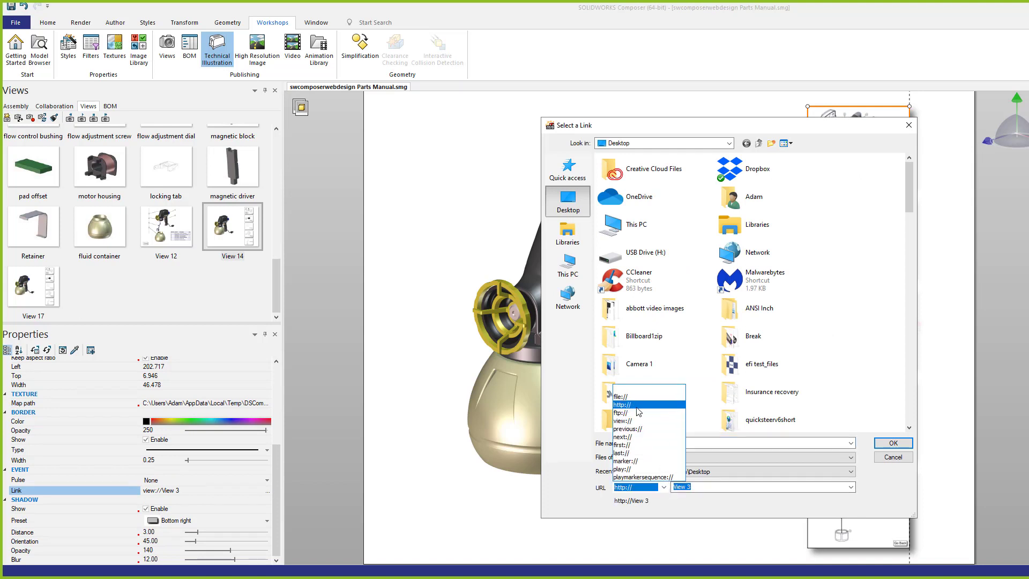
text(w)
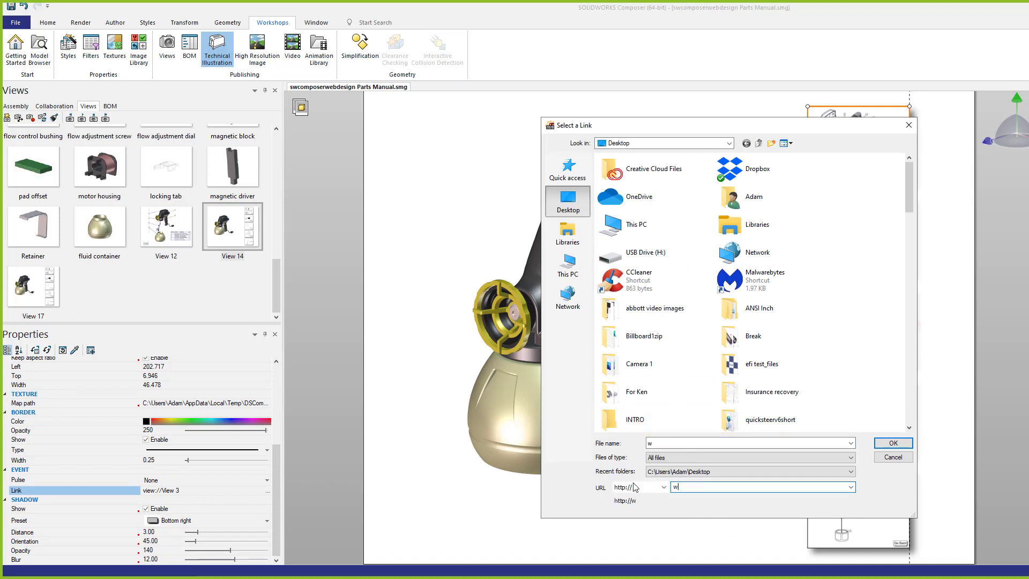
text(ww.goengineer.com)
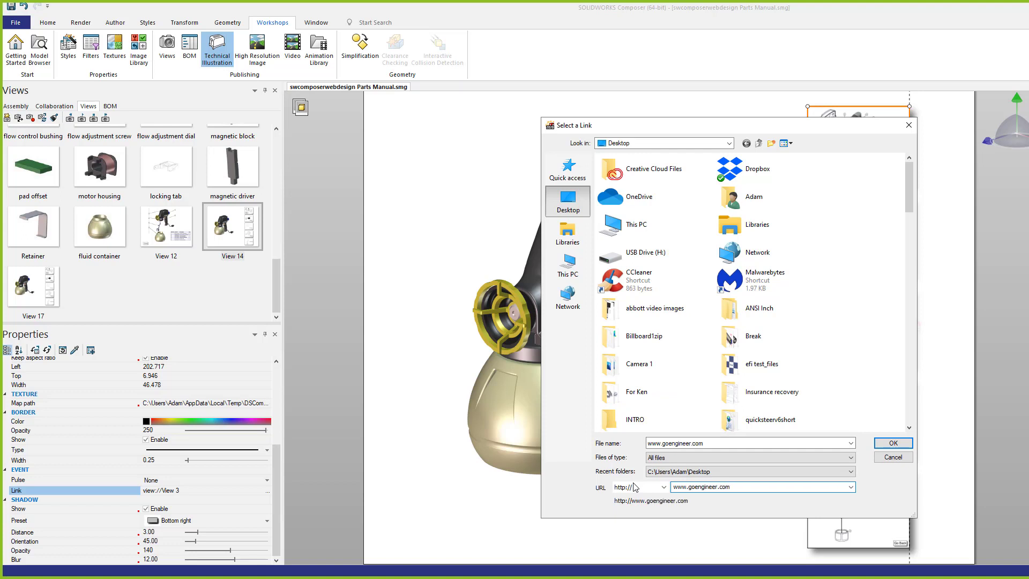
click(909, 442)
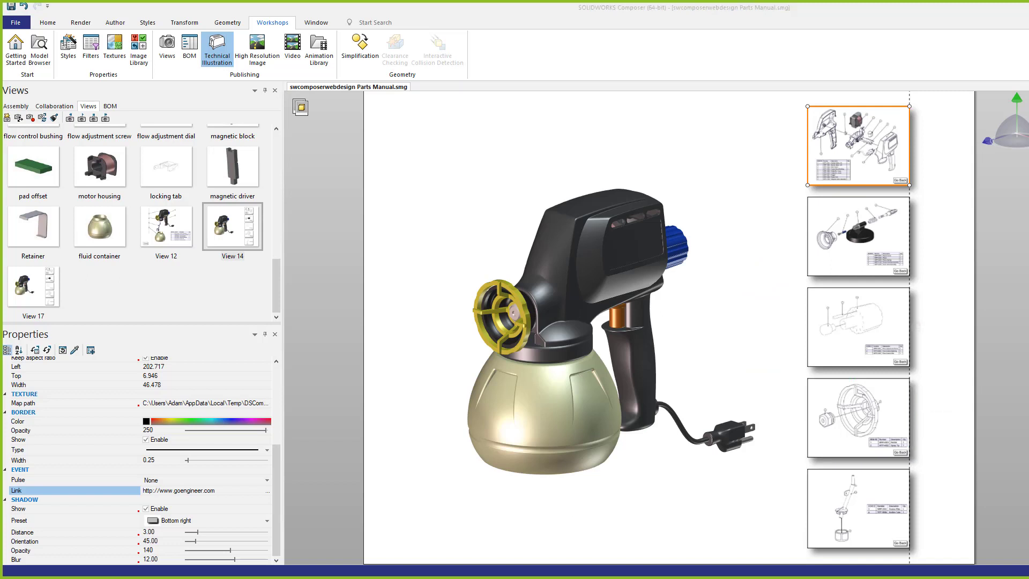
click(861, 225)
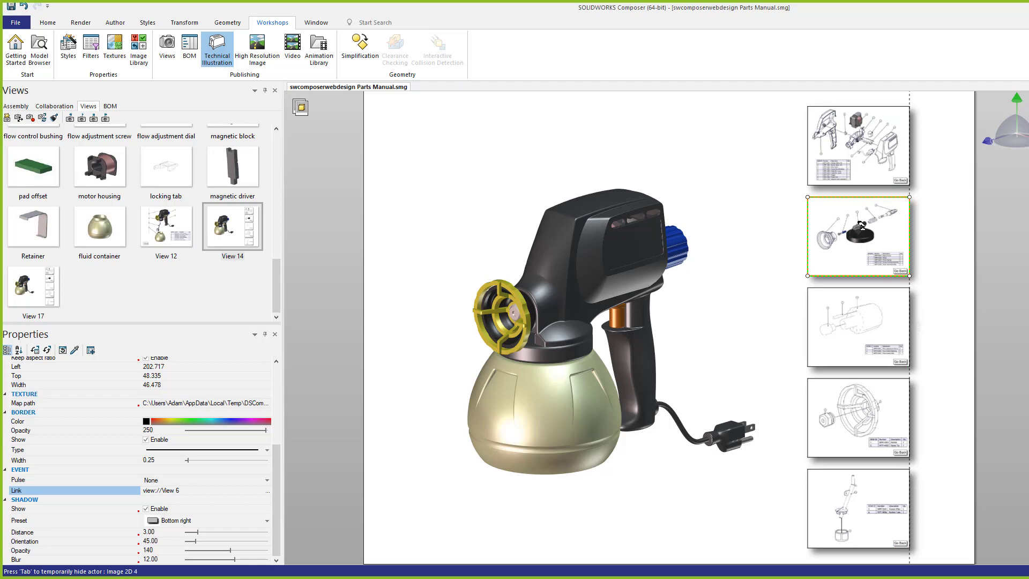
click(268, 491)
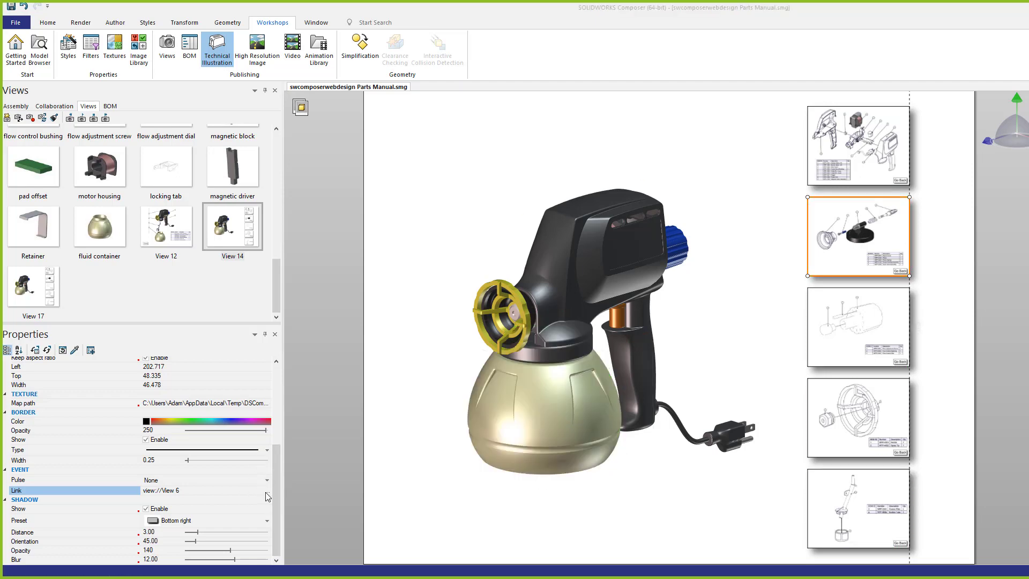
click(663, 487)
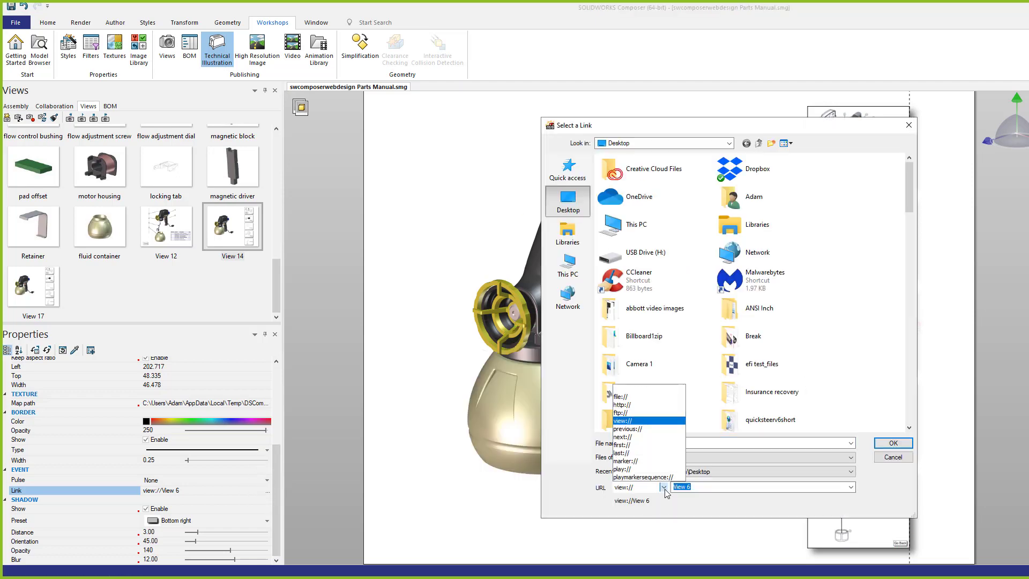
click(640, 407)
click(709, 486)
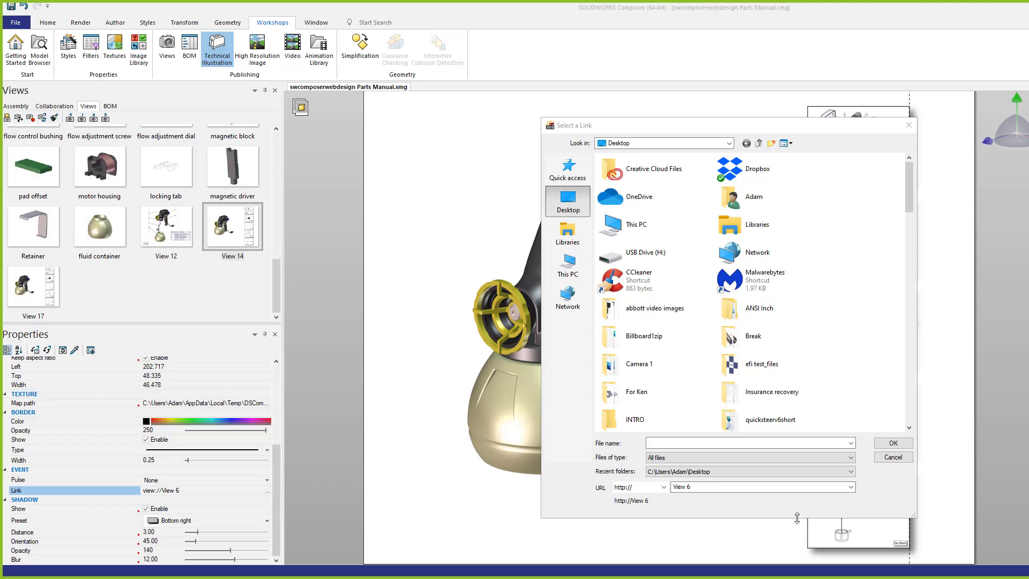
click(680, 488)
click(850, 487)
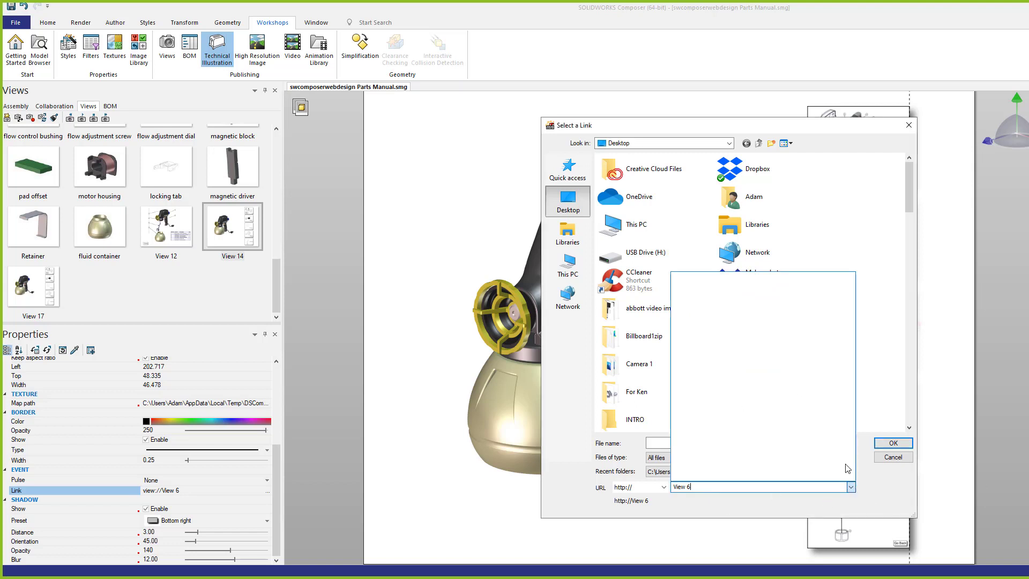
click(706, 492)
drag(695, 488, 594, 486)
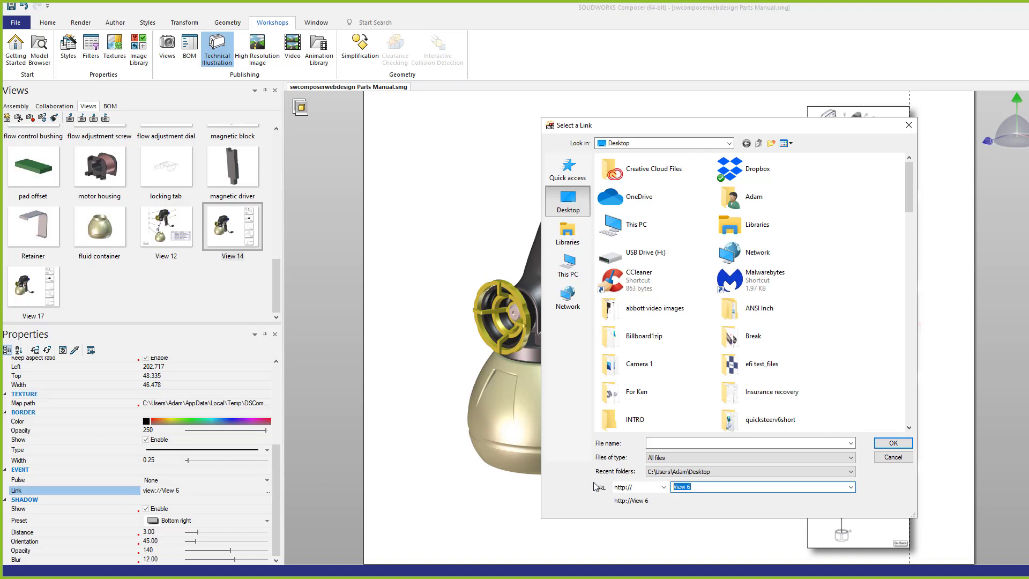
text(www.ducati.com)
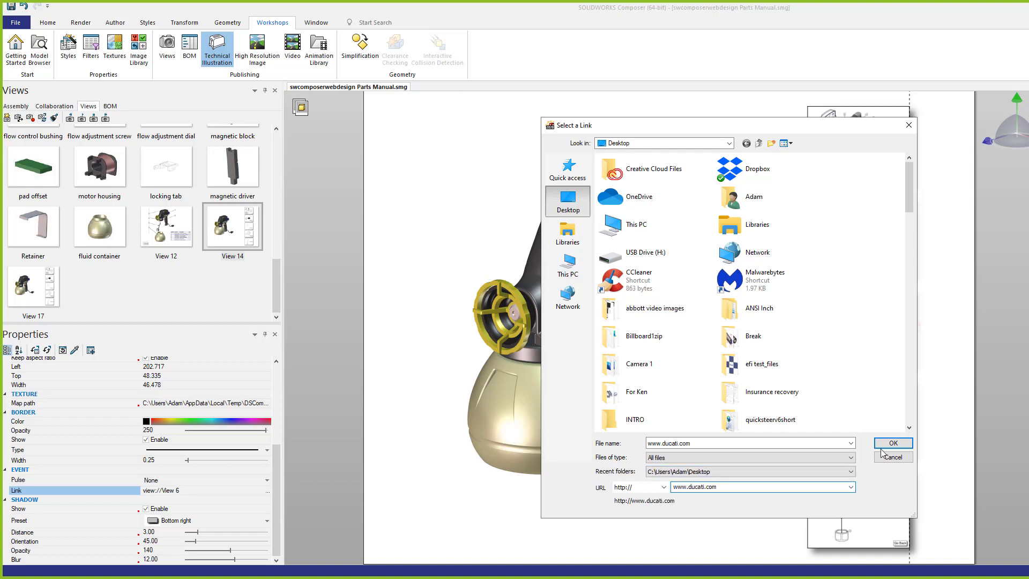
click(898, 441)
click(879, 329)
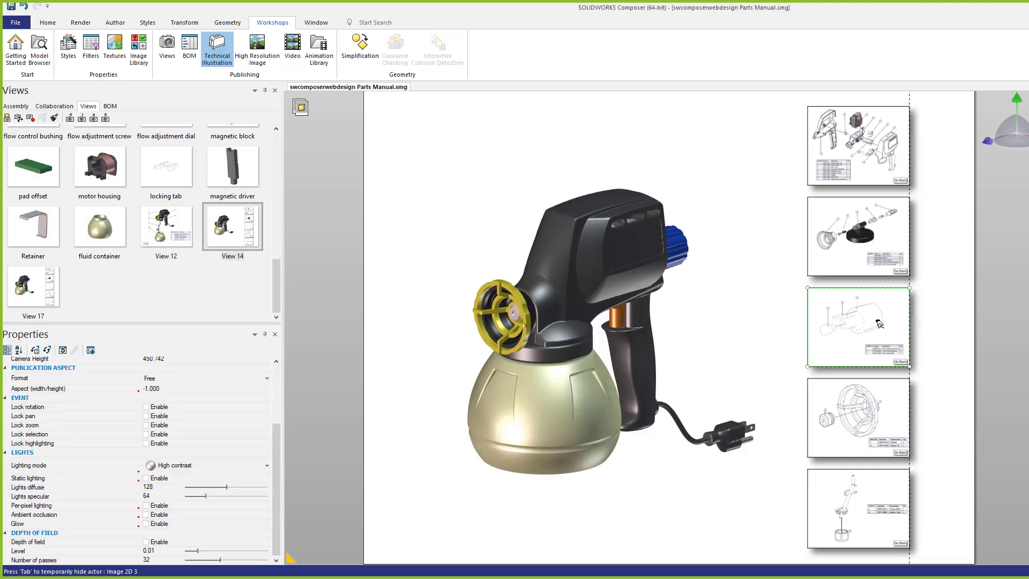
scroll(270, 488, down, 3)
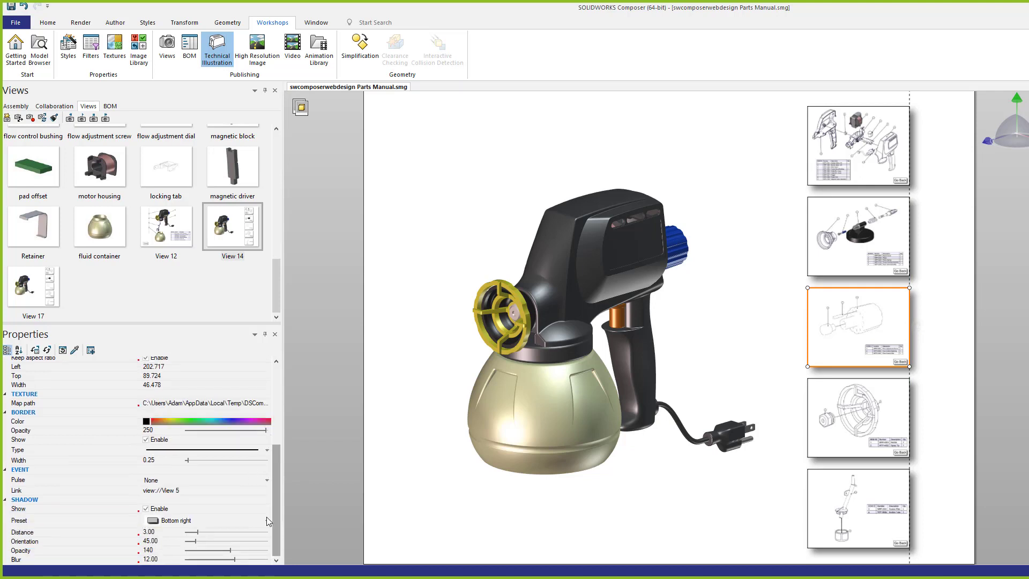
click(262, 491)
click(268, 490)
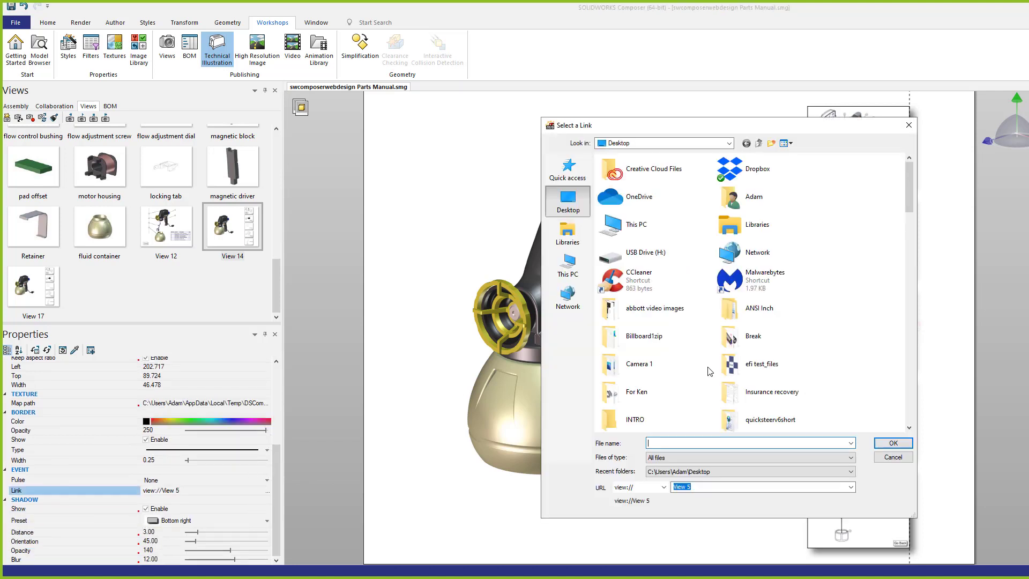
click(663, 487)
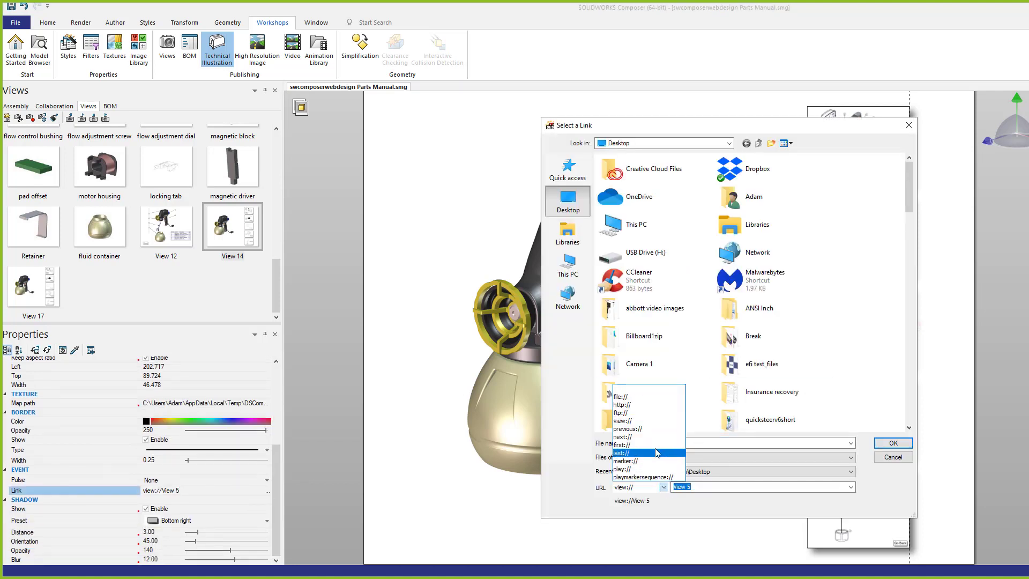
click(623, 405)
click(850, 487)
click(720, 488)
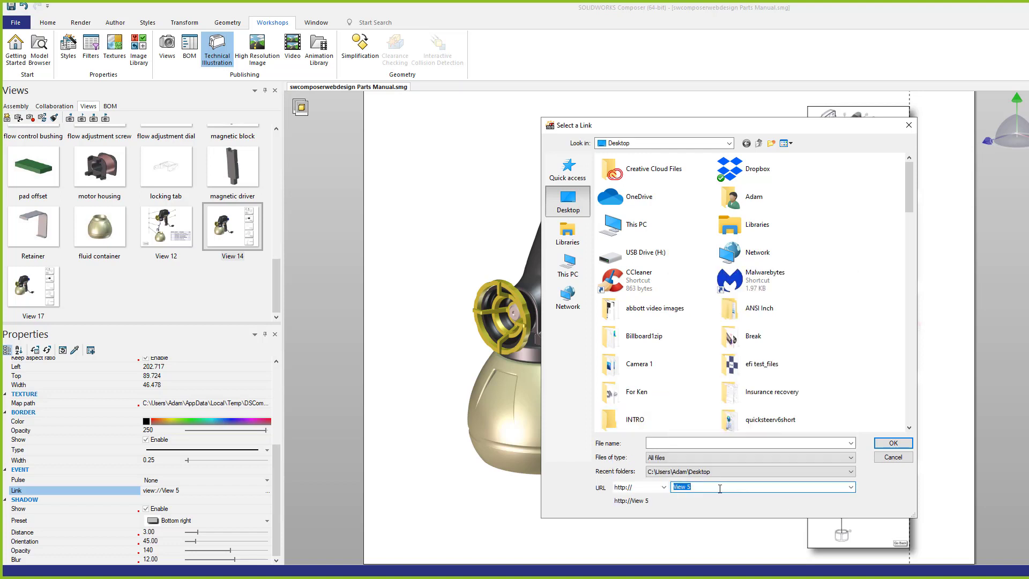
key(BackSpace)
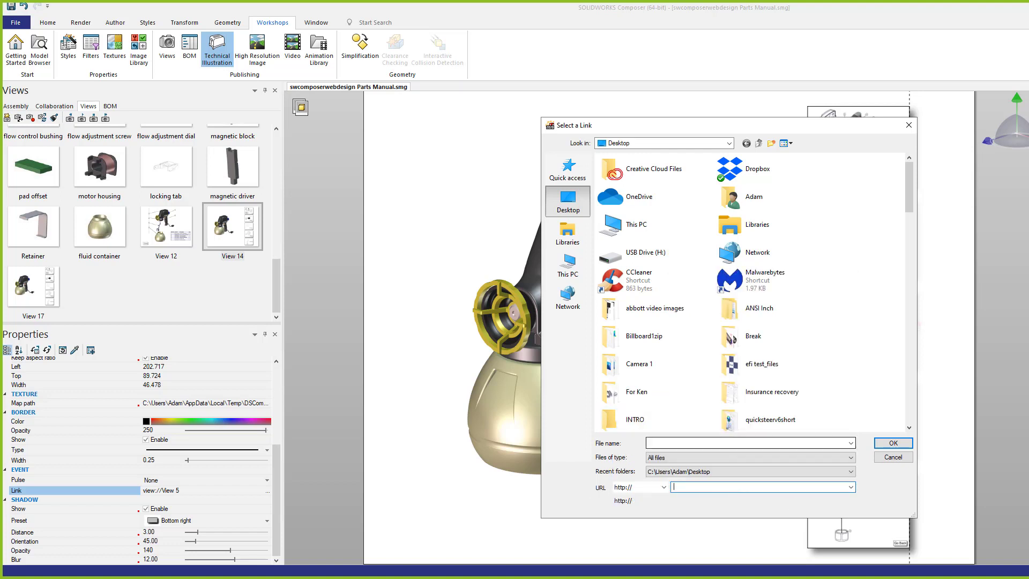
key(alt+Tab)
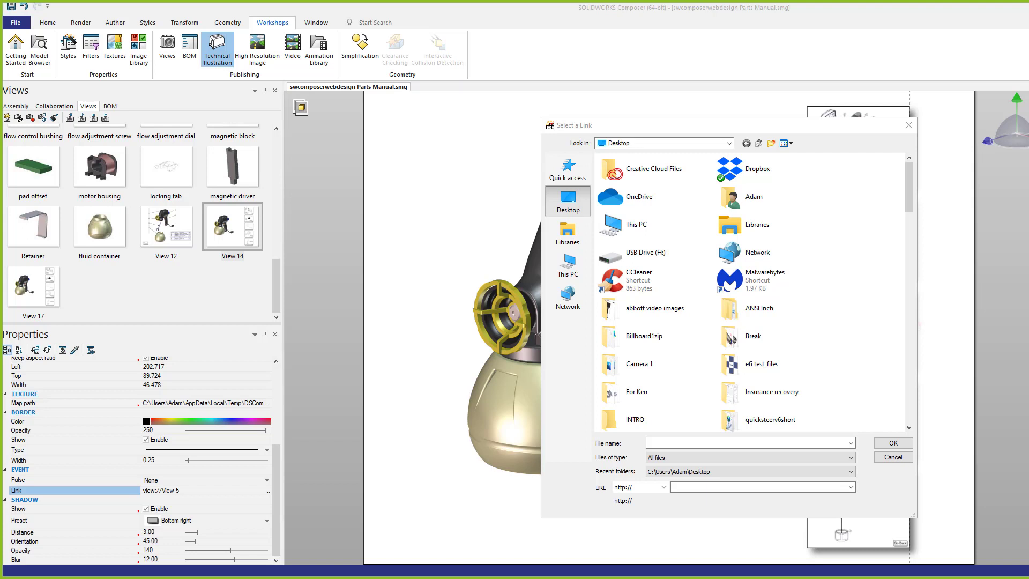
click(692, 487)
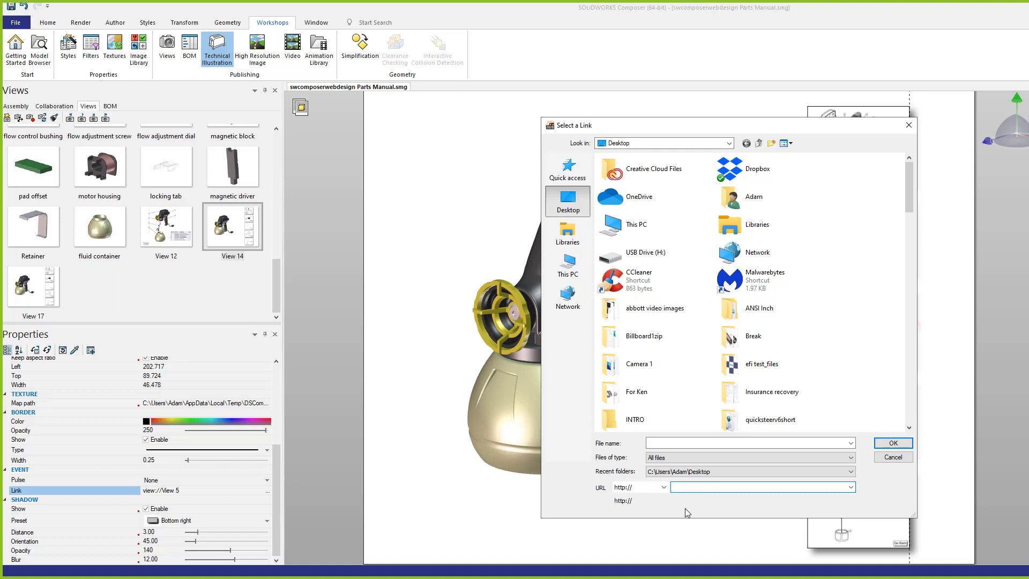
text(www.dmv.texas.gove)
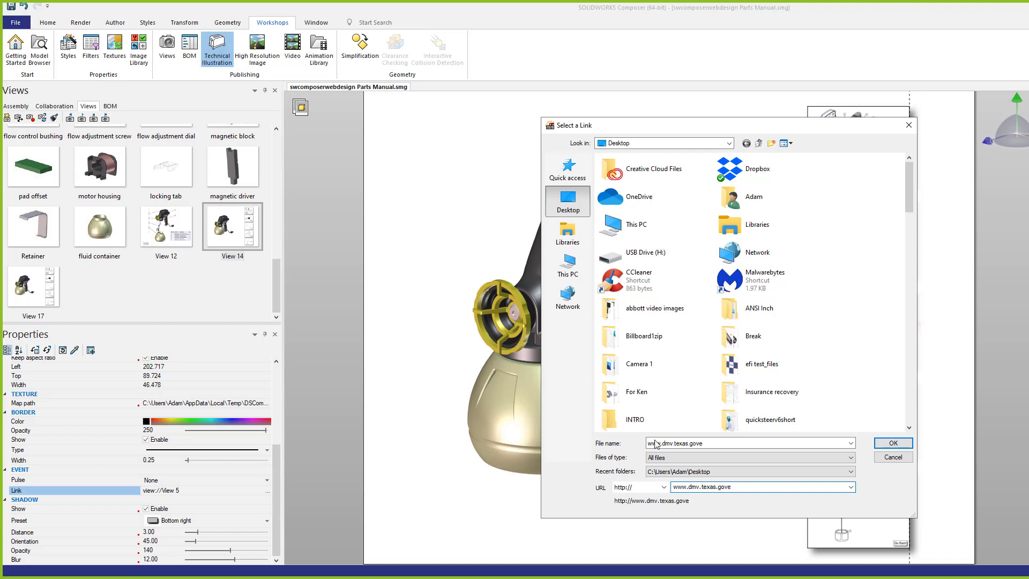
click(717, 486)
key(BackSpace)
key(BackSpace)
key(BackSpace)
key(BackSpace)
text(x)
key(End)
key(BackSpace)
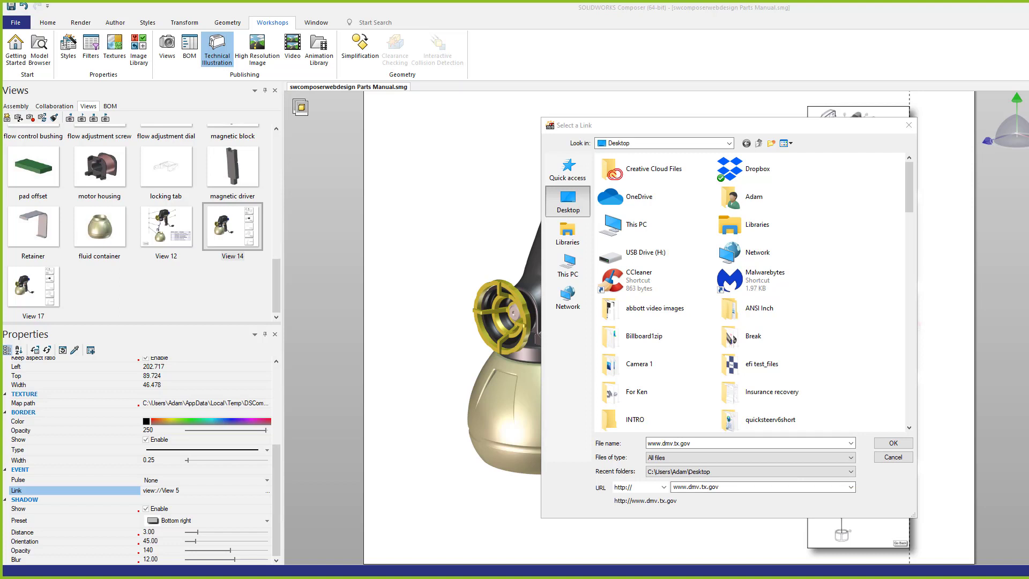
click(908, 442)
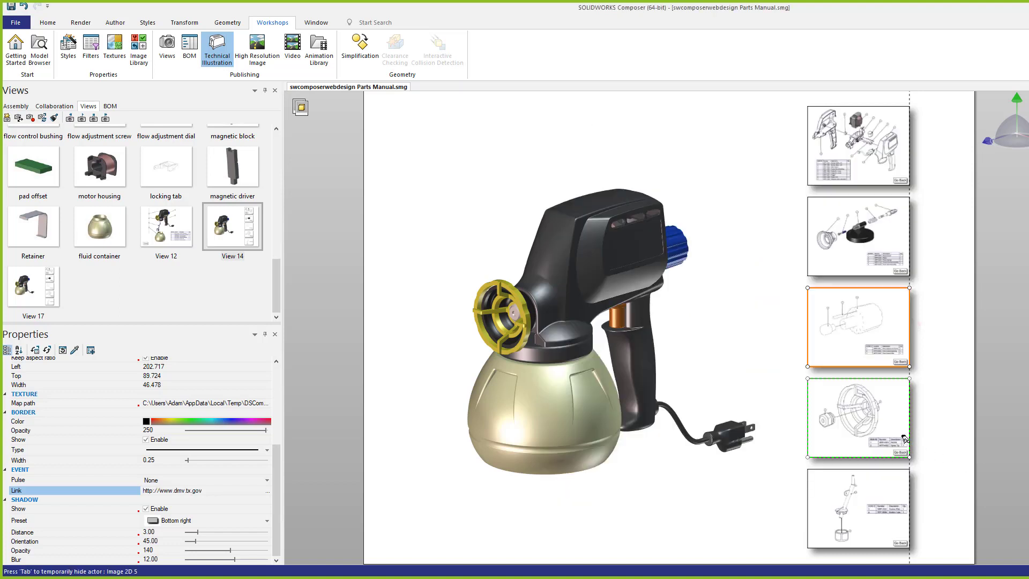
click(860, 427)
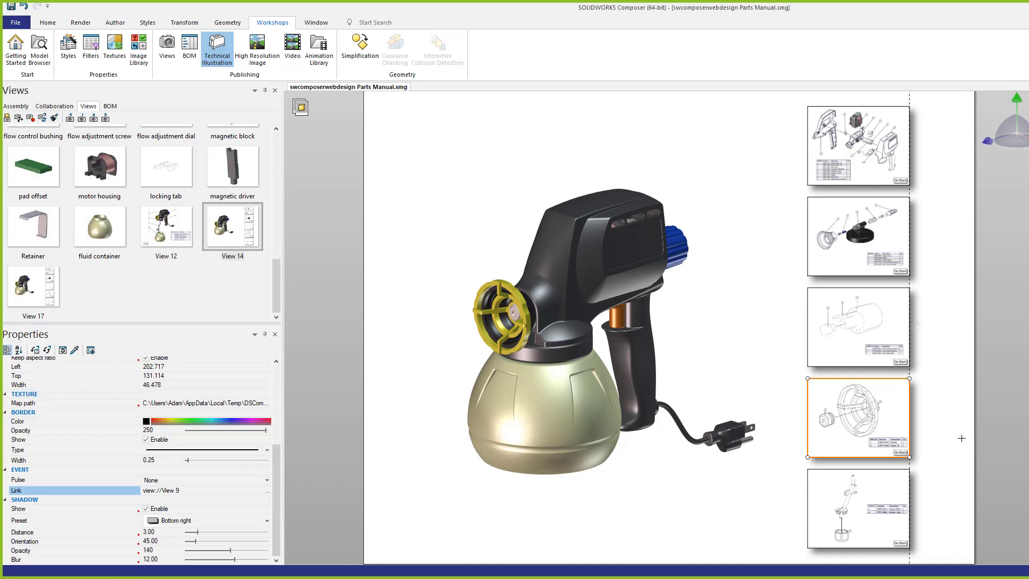
click(966, 454)
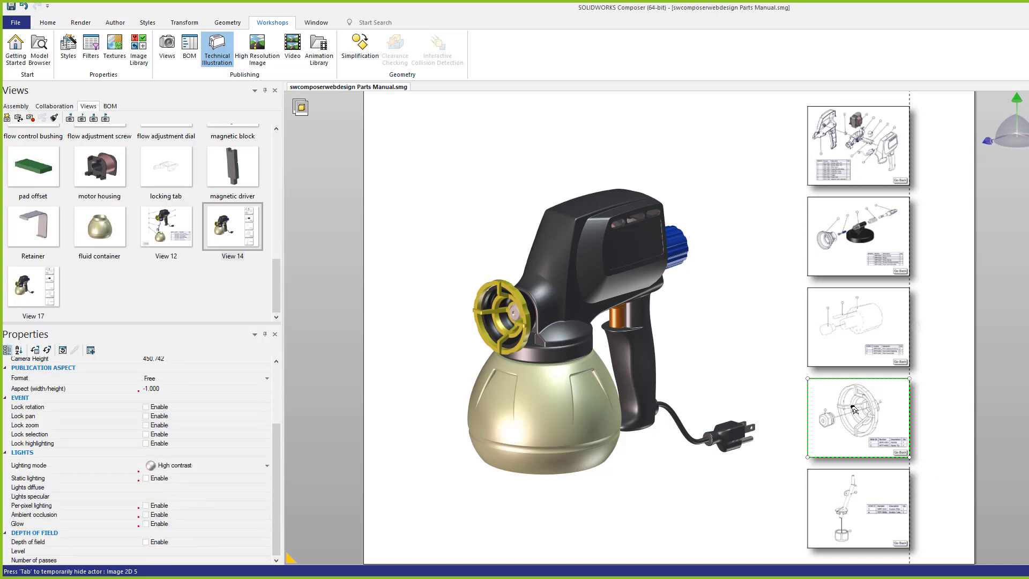
click(874, 410)
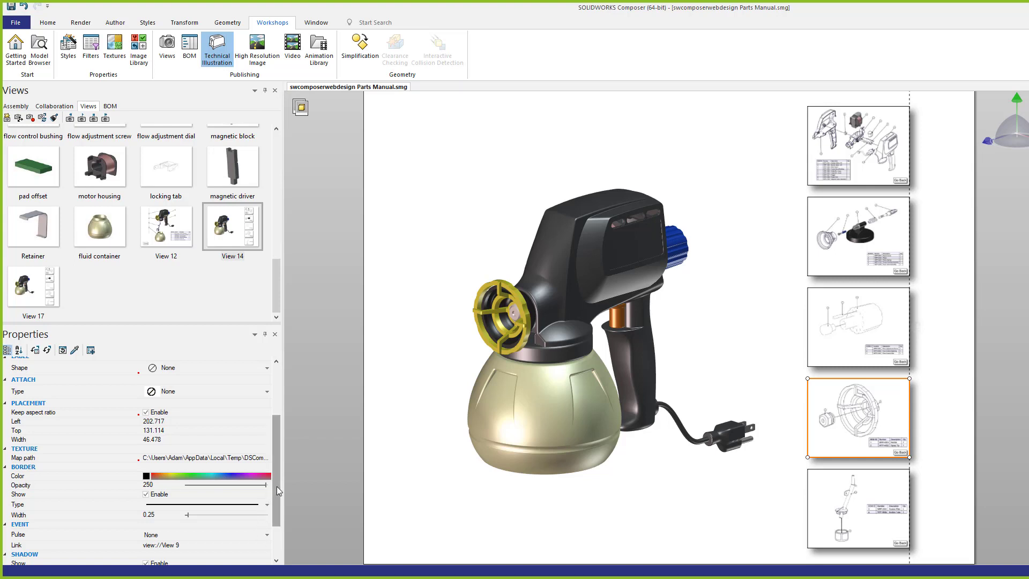
drag(277, 486, 258, 512)
click(263, 495)
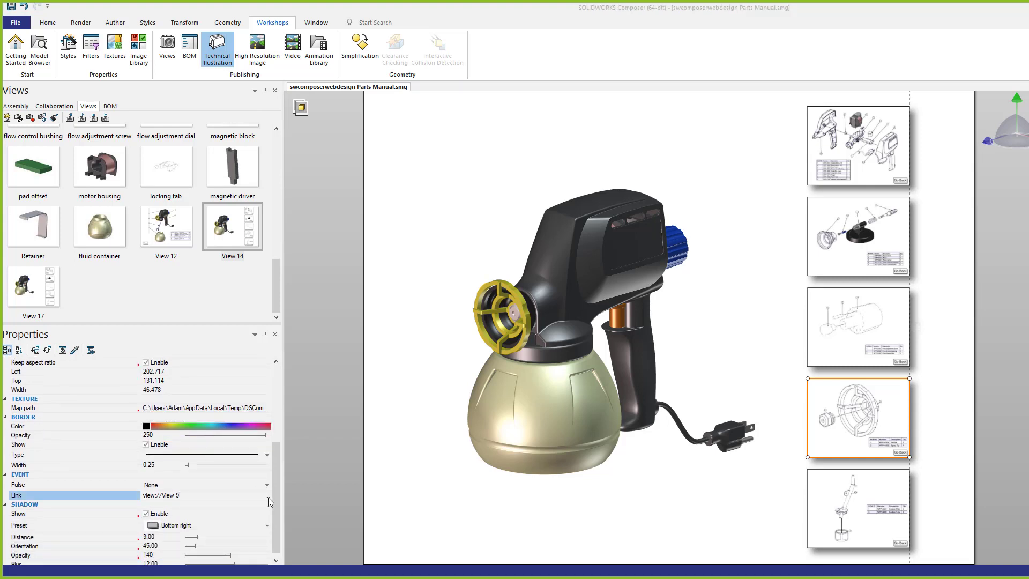
click(268, 495)
click(663, 487)
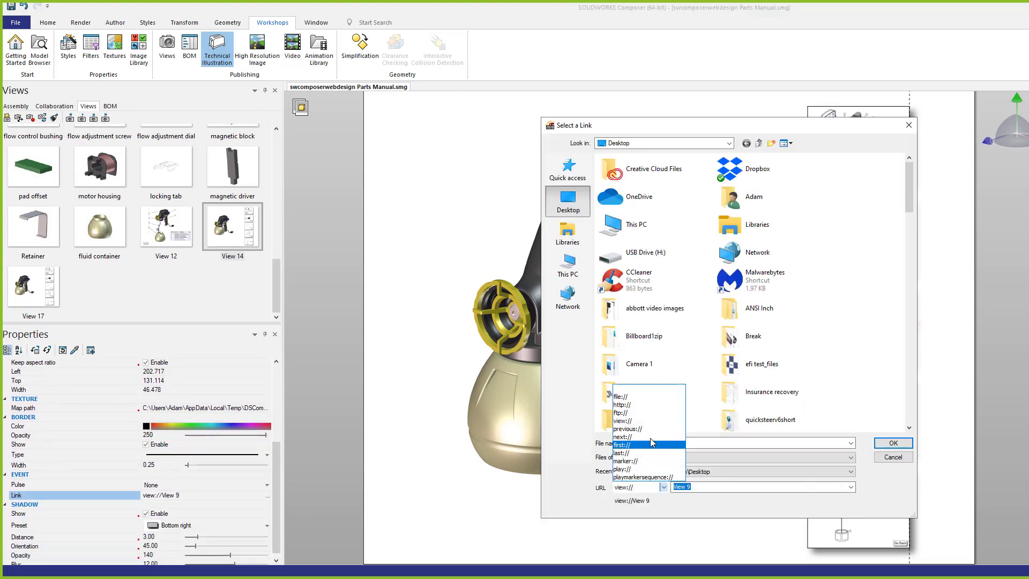
click(640, 404)
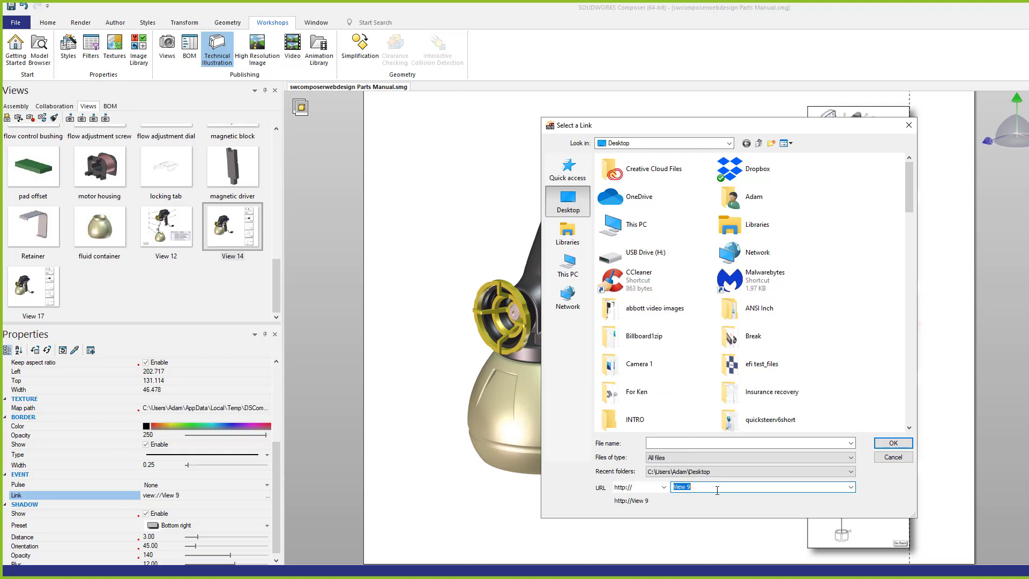
key(ctrl+v)
click(892, 443)
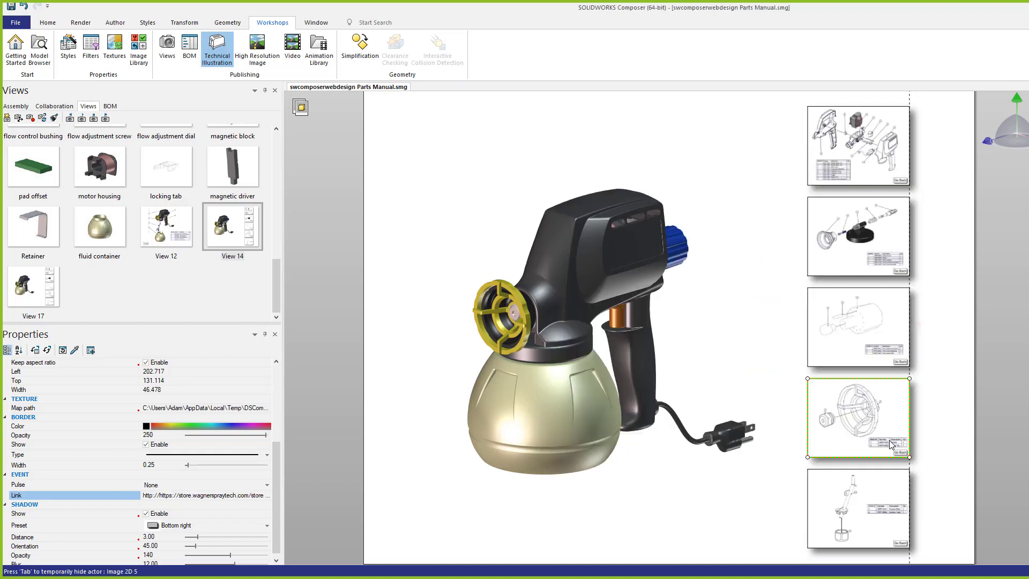
click(941, 457)
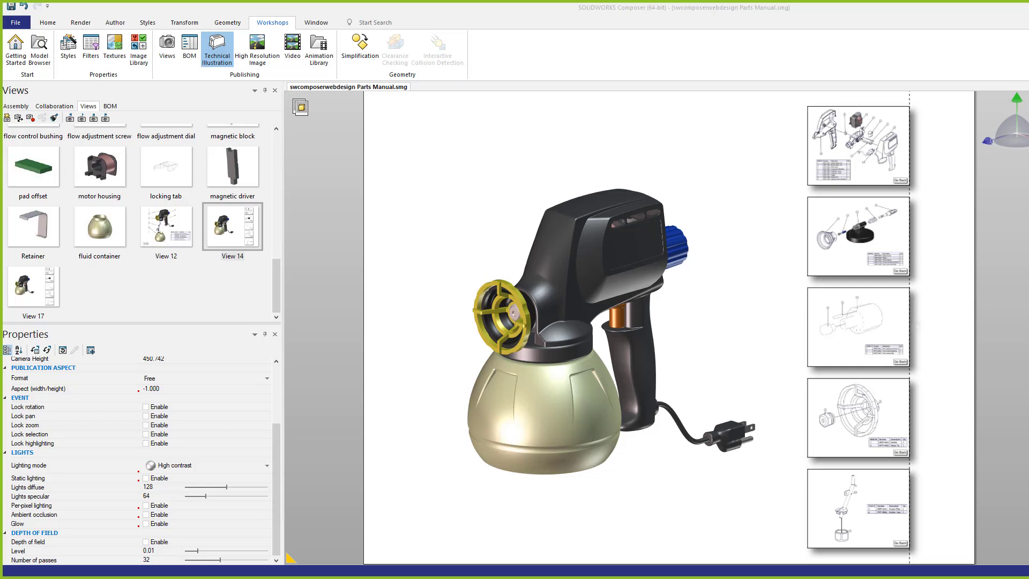
click(898, 483)
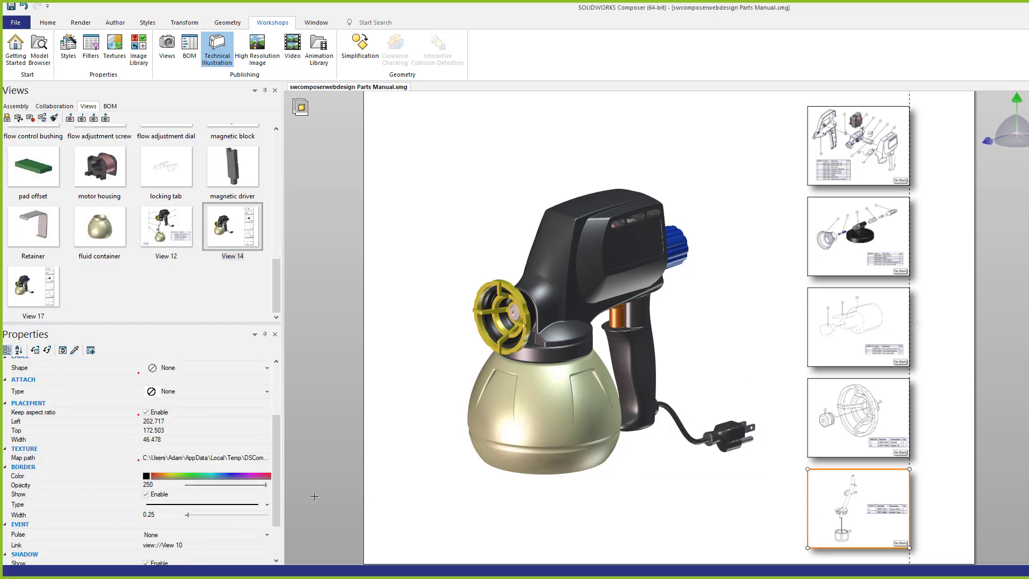
scroll(276, 501, down, 2)
click(269, 490)
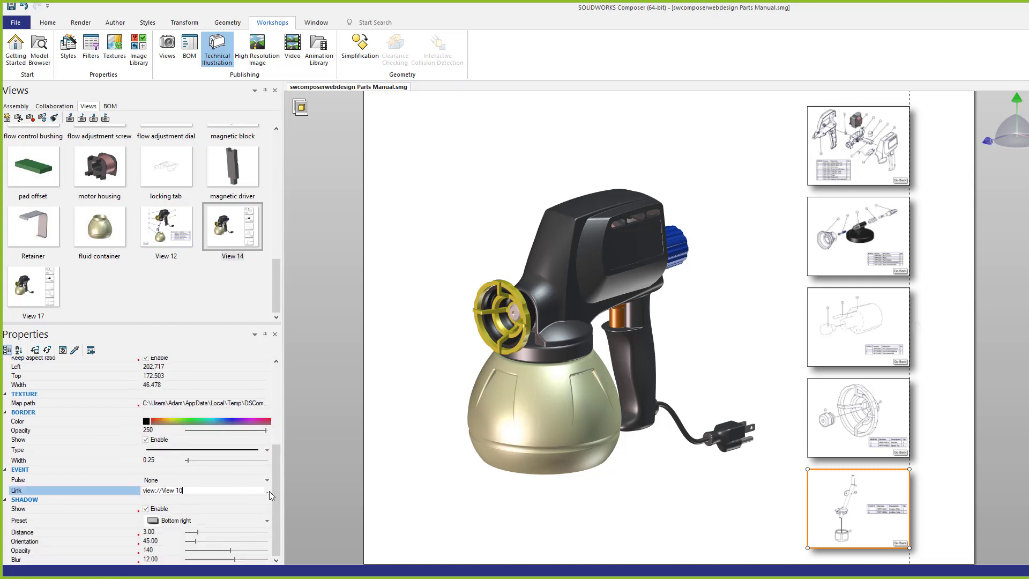
click(268, 491)
click(663, 487)
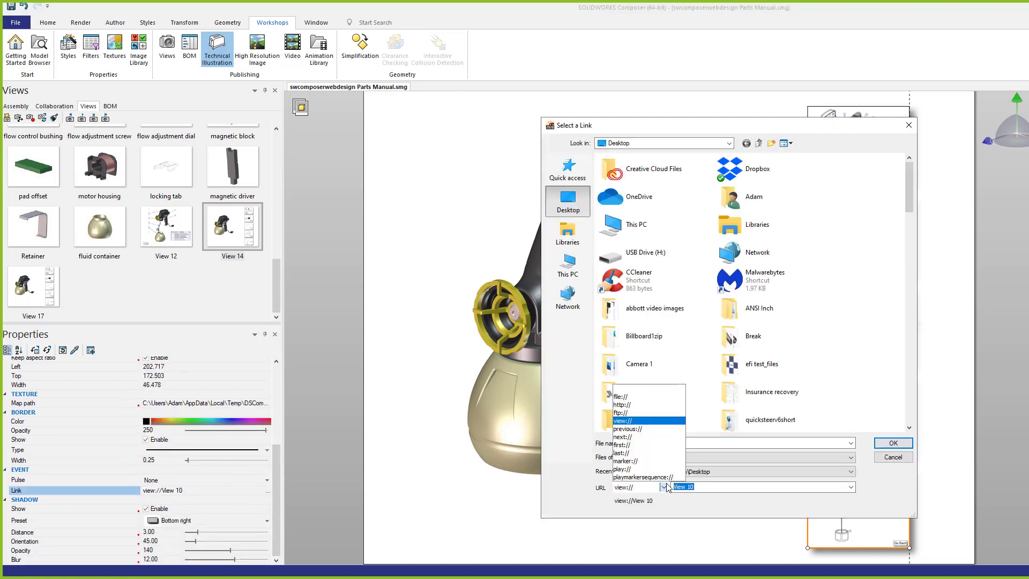
click(642, 406)
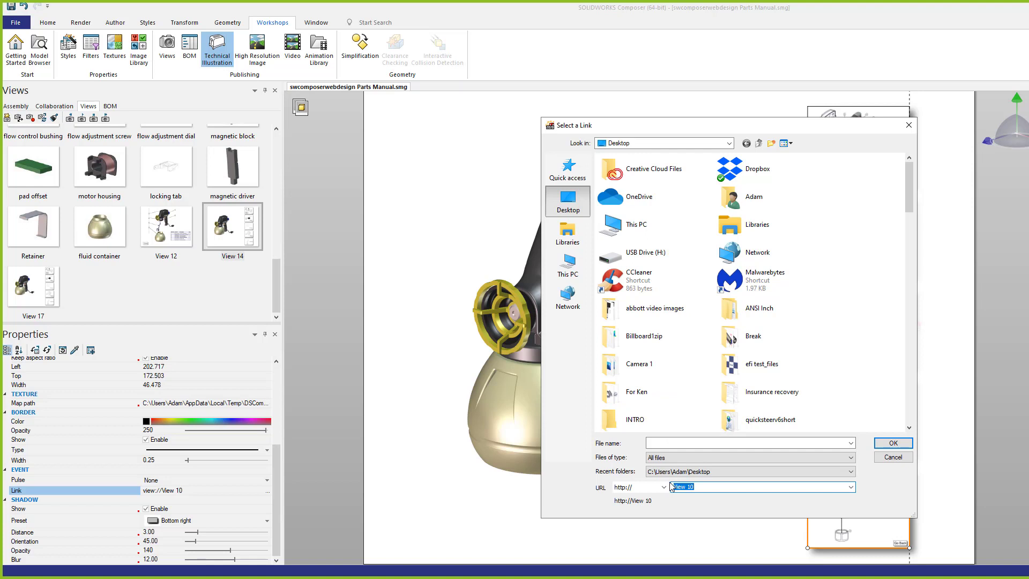
text(www.lowes.com)
click(892, 443)
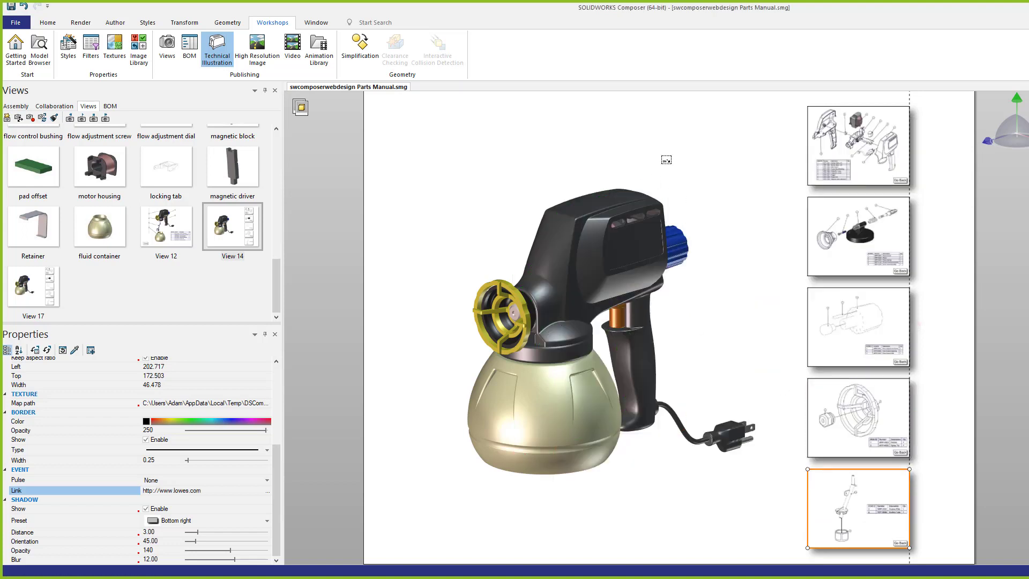
click(665, 160)
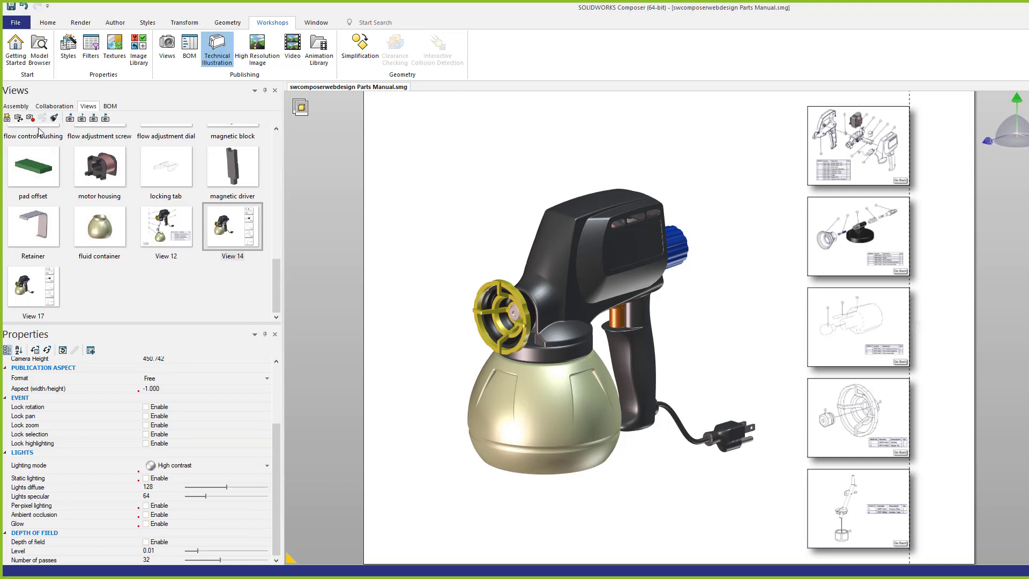
- Update View 14 with the new links and save the technical illustration to the Desktop as an SVG named webinar test
click(238, 228)
click(20, 119)
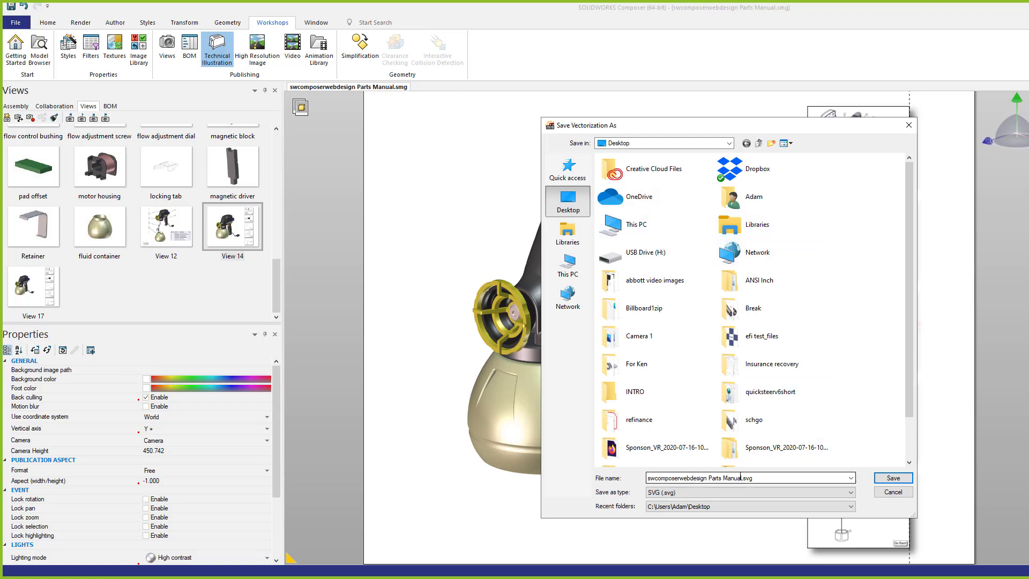
drag(774, 480, 513, 451)
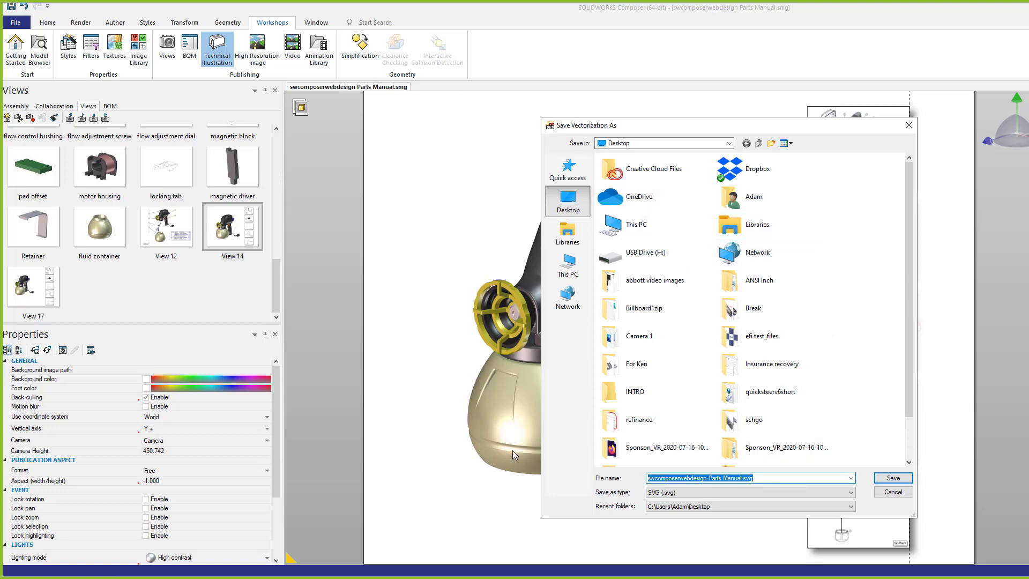
text(webinar t)
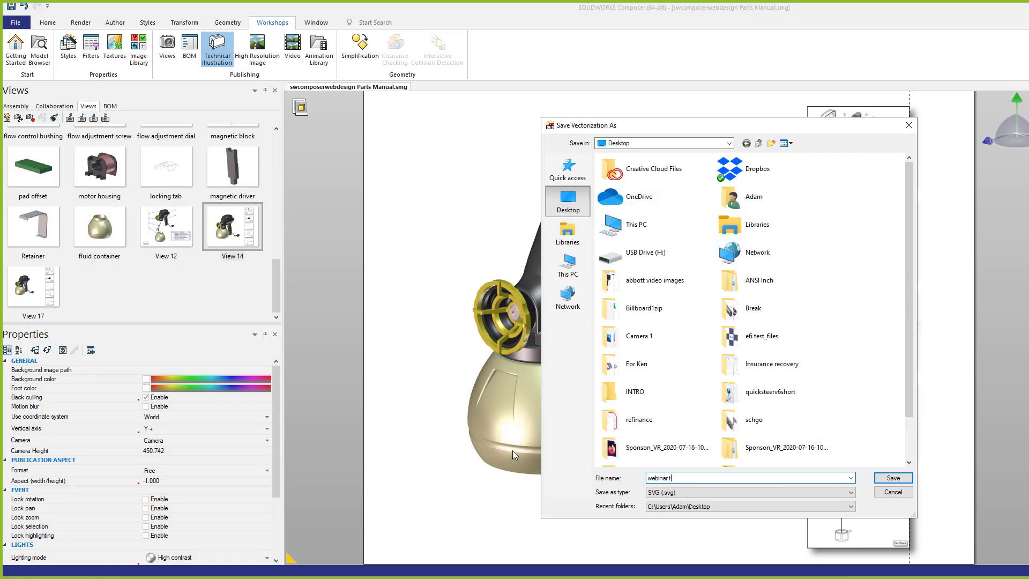
text(est)
click(893, 478)
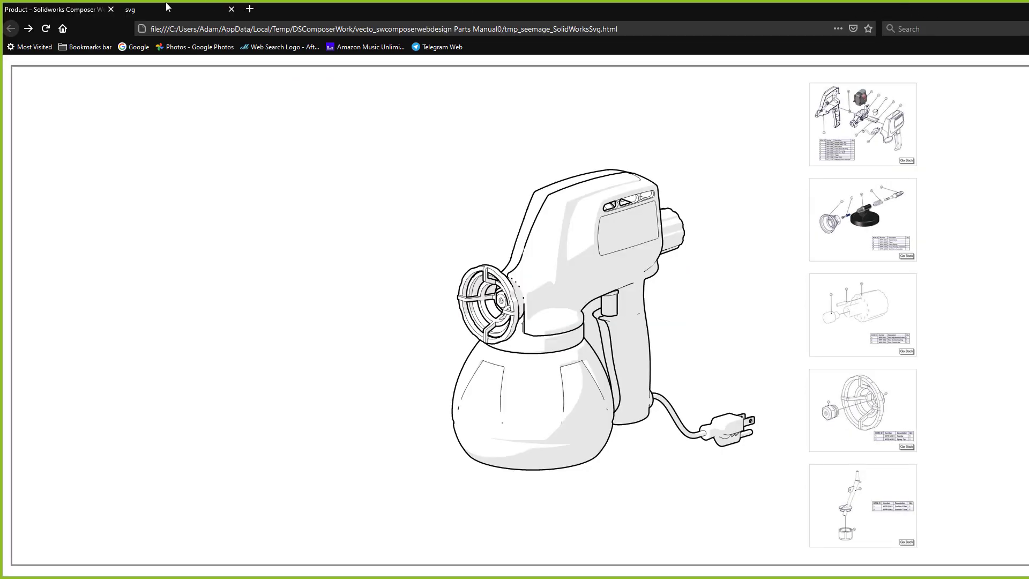
- In a new browser tab, sign in to the swcomposerwebdesign.com/wp-admin dashboard, closing the SVG preview tab
click(249, 10)
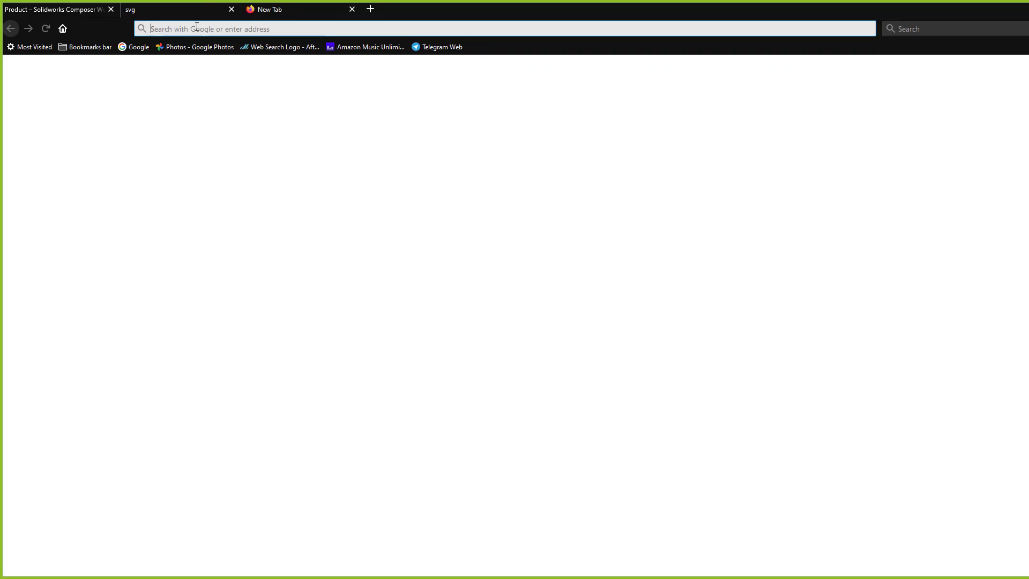
click(197, 33)
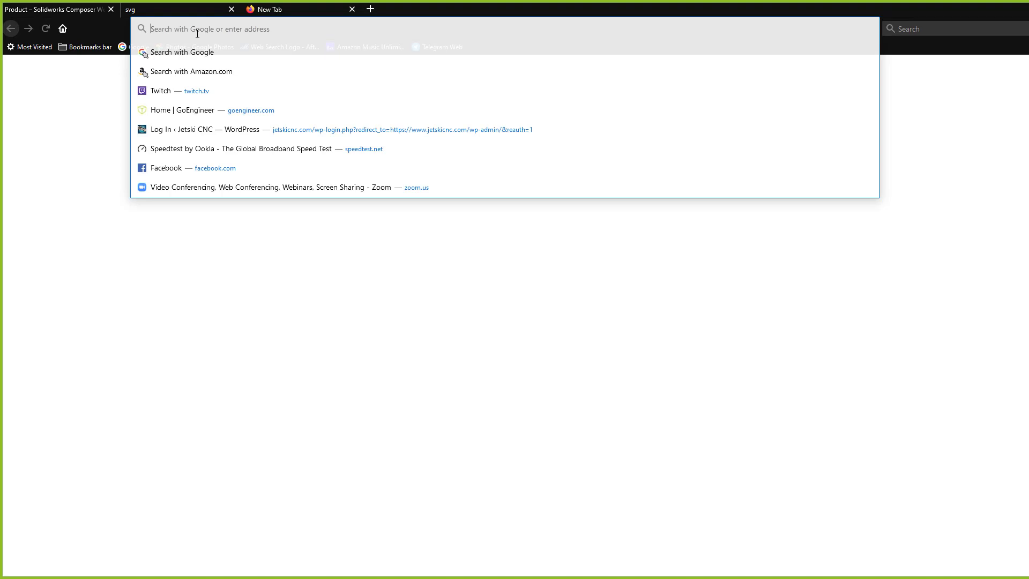
text(www.swcomposerwebdesign.com/)
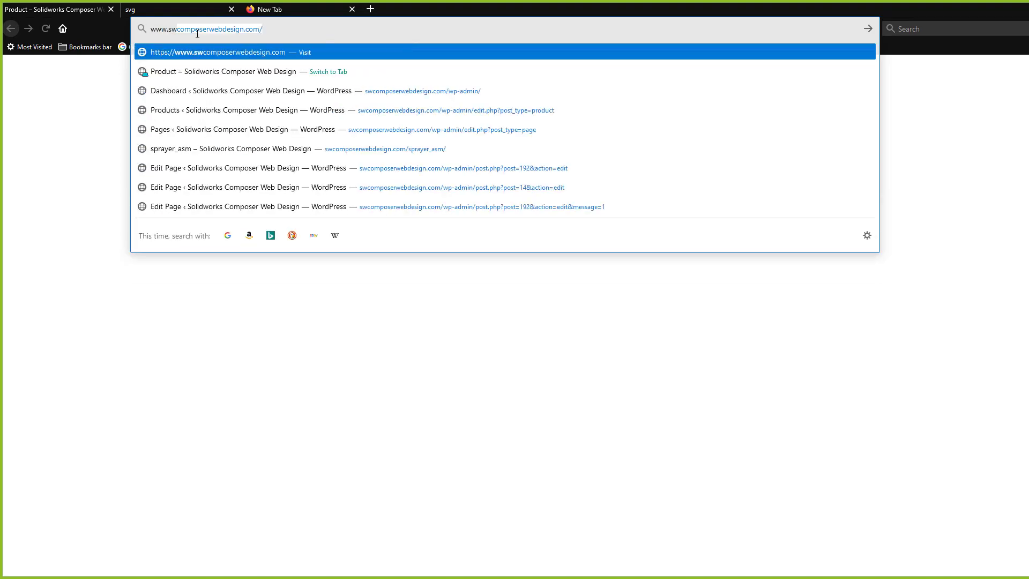
click(406, 90)
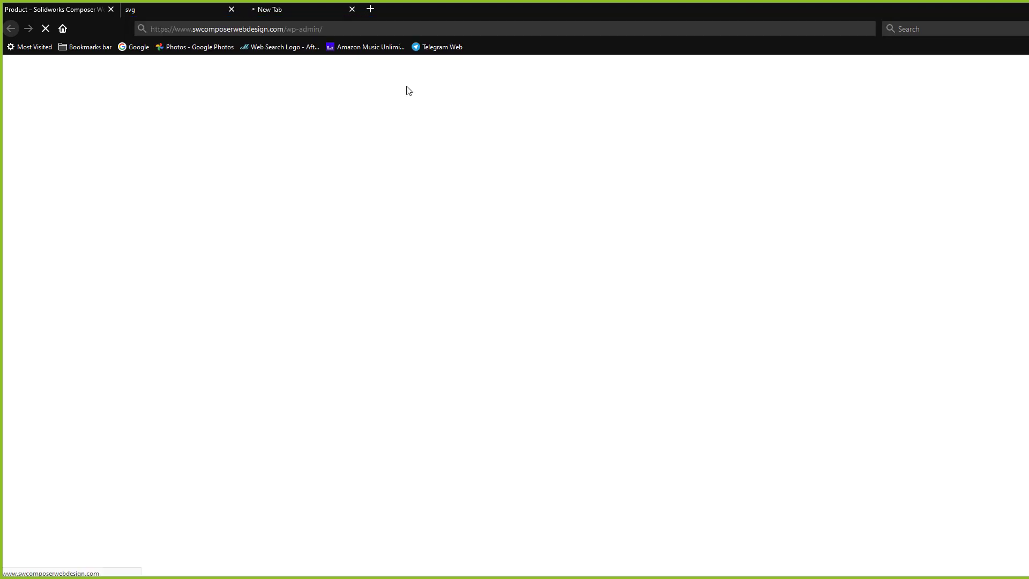
click(232, 9)
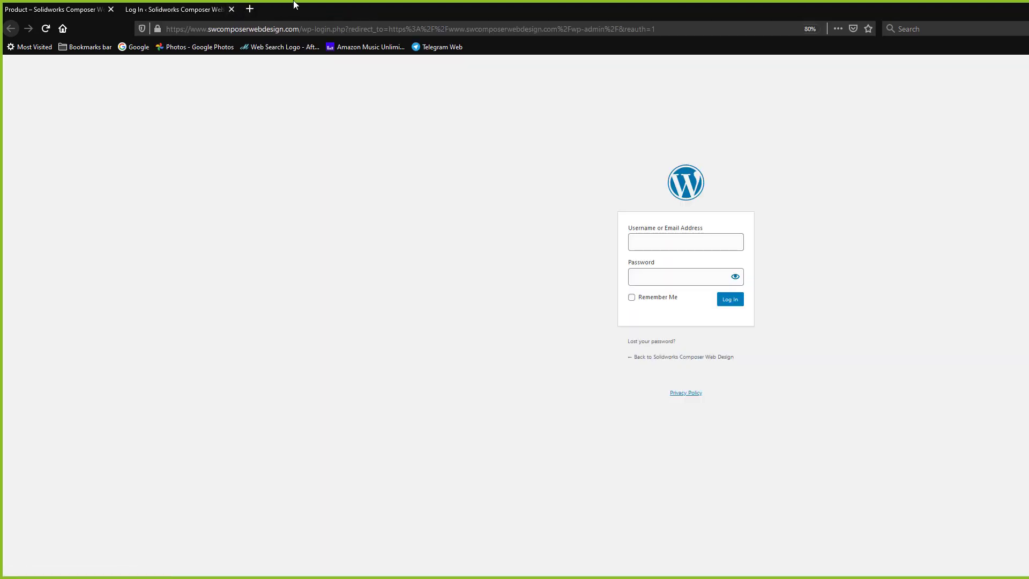
click(729, 299)
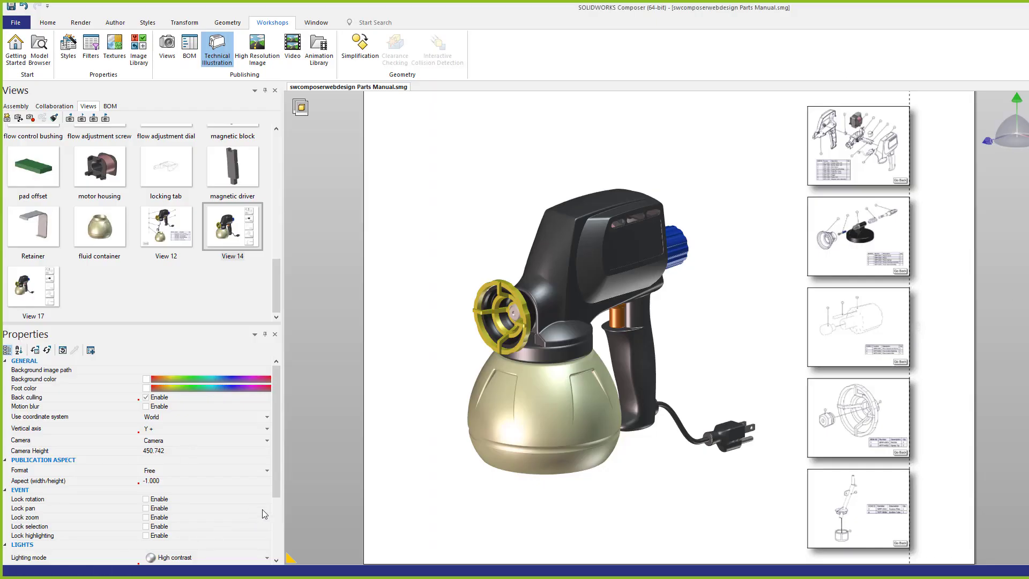
- Open the exported webinar test.svg from the desktop in Internet Explorer and allow its blocked content
key(super)
click(30, 571)
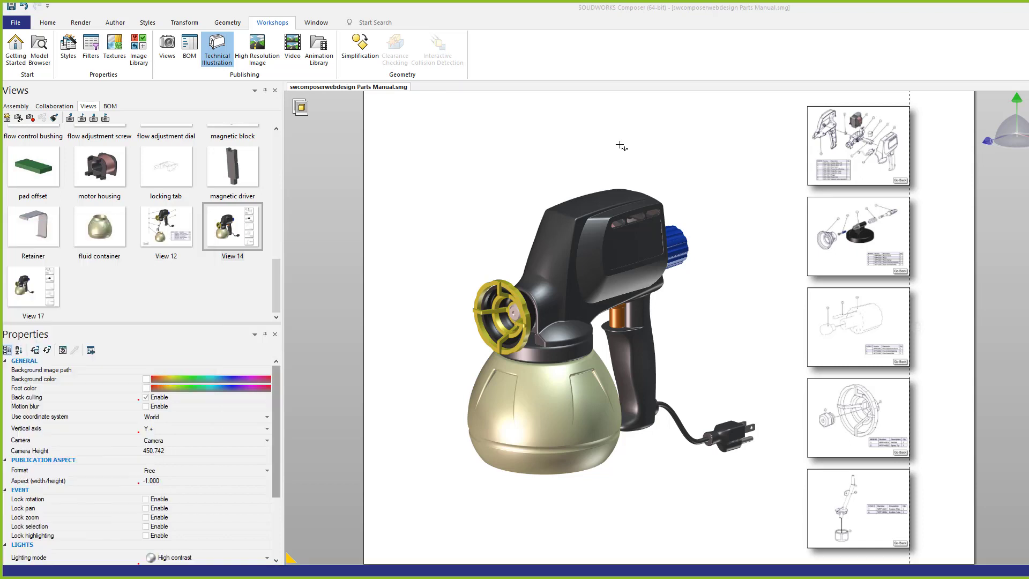
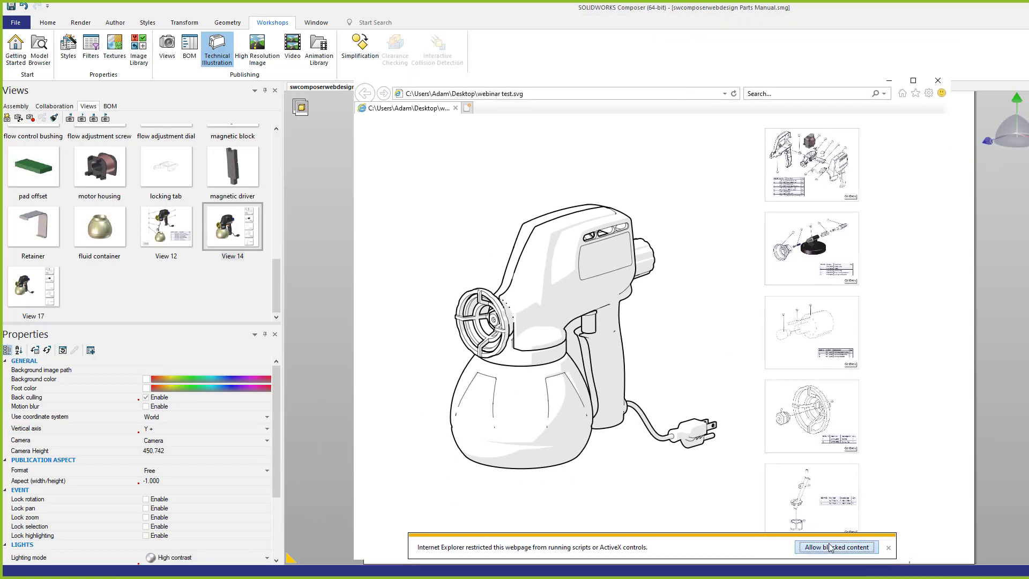
click(835, 547)
drag(553, 83, 540, 52)
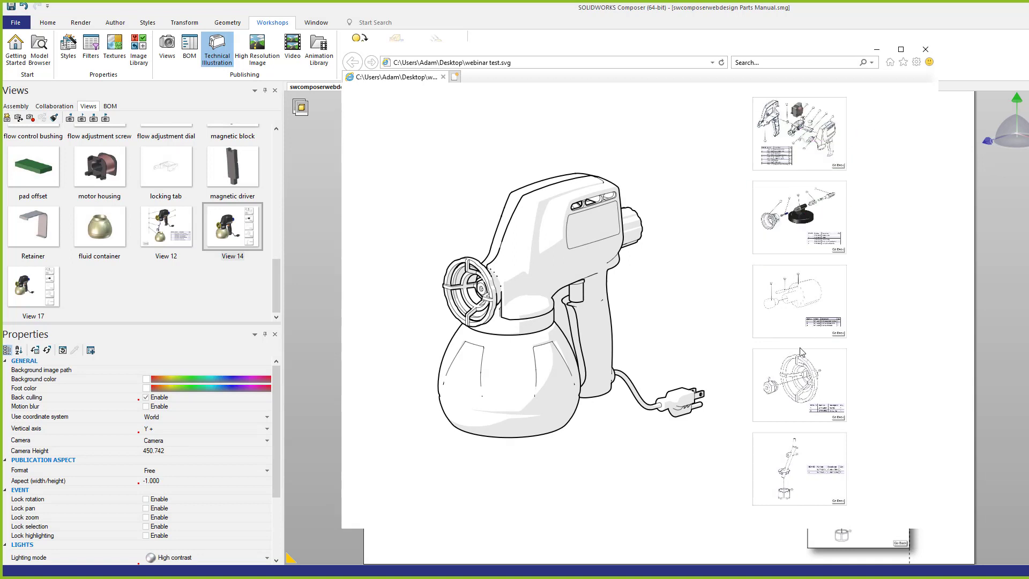
- Test the image panels' web links in the exported SVG, including the Lowe's link, and close the Internet Explorer window
click(792, 310)
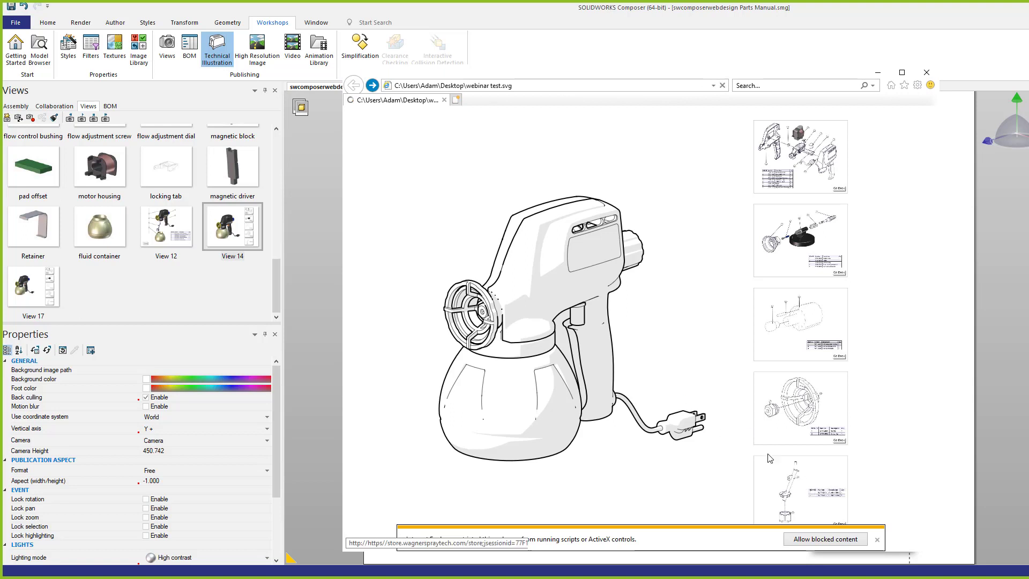
click(678, 405)
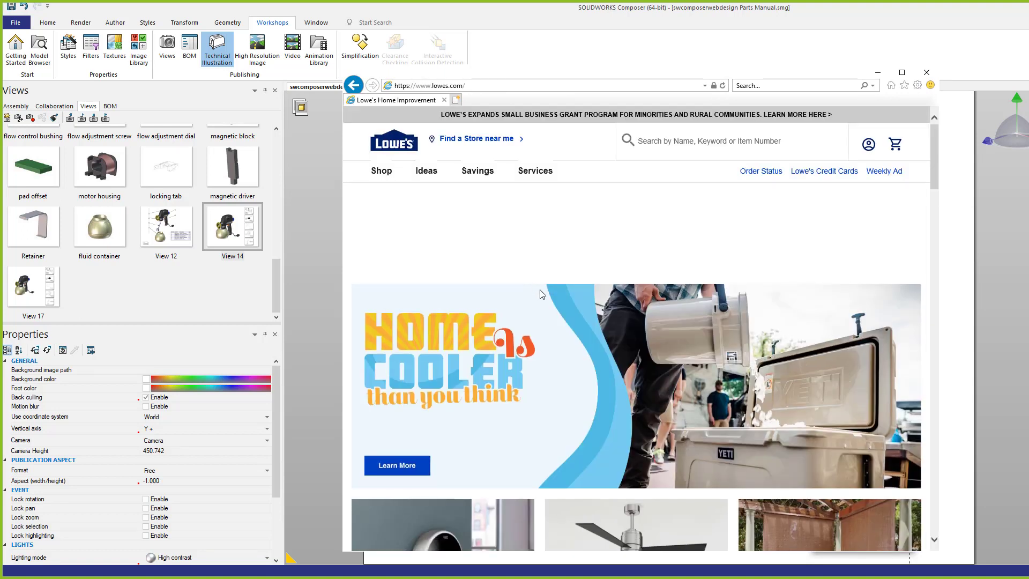
click(542, 294)
key(alt+Left)
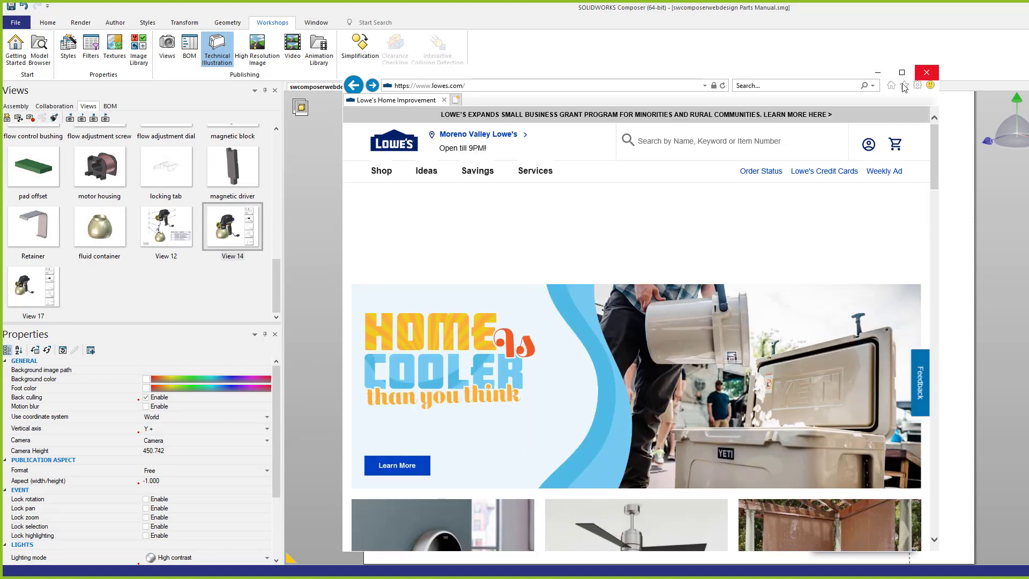
drag(622, 75, 676, 52)
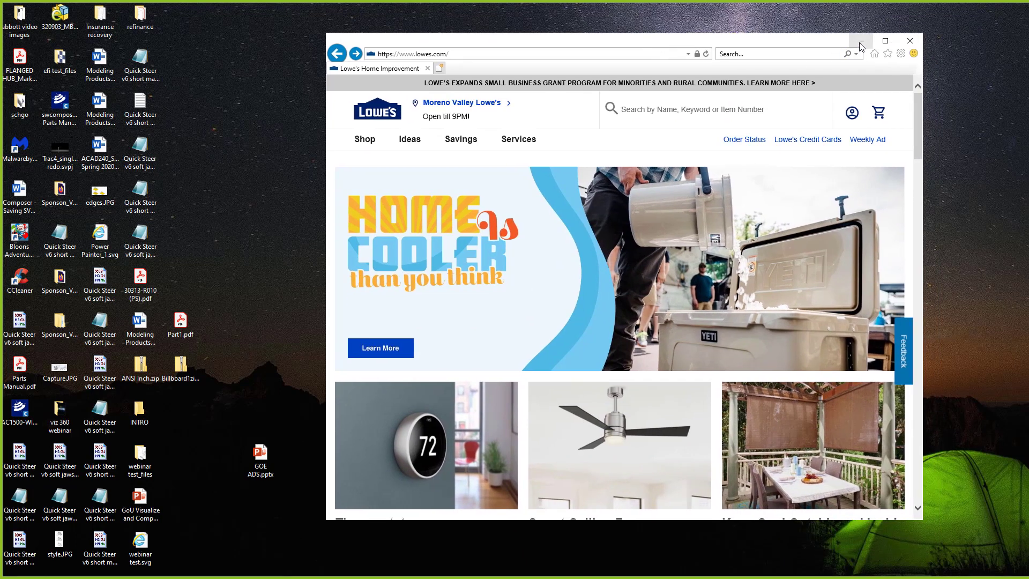
mouse_move(129, 577)
click(910, 43)
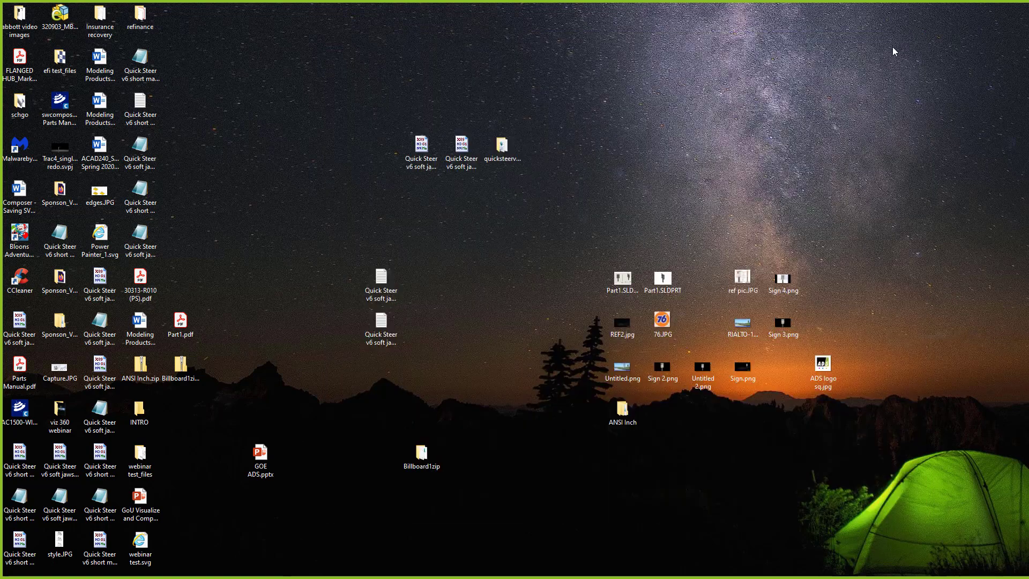
- Open webinar test.svg from the desktop in Notepad++ and select all of its code
right_click(146, 542)
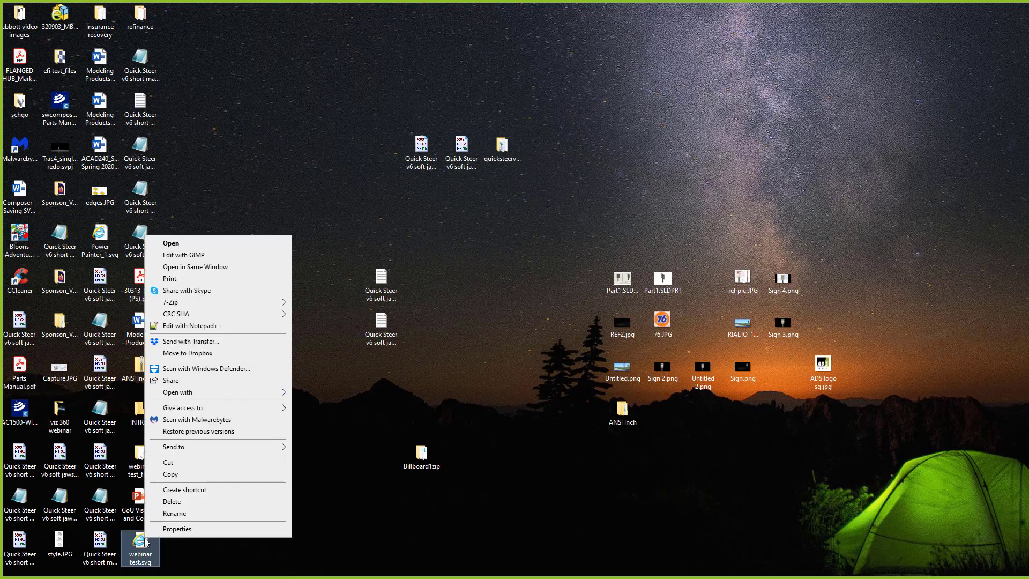
click(268, 325)
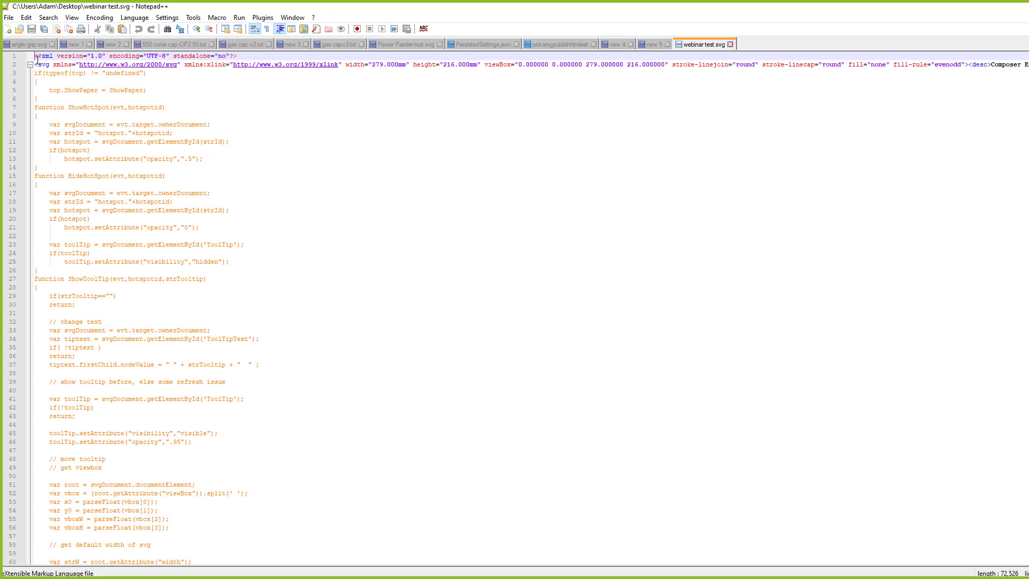
click(360, 313)
key(ctrl+a)
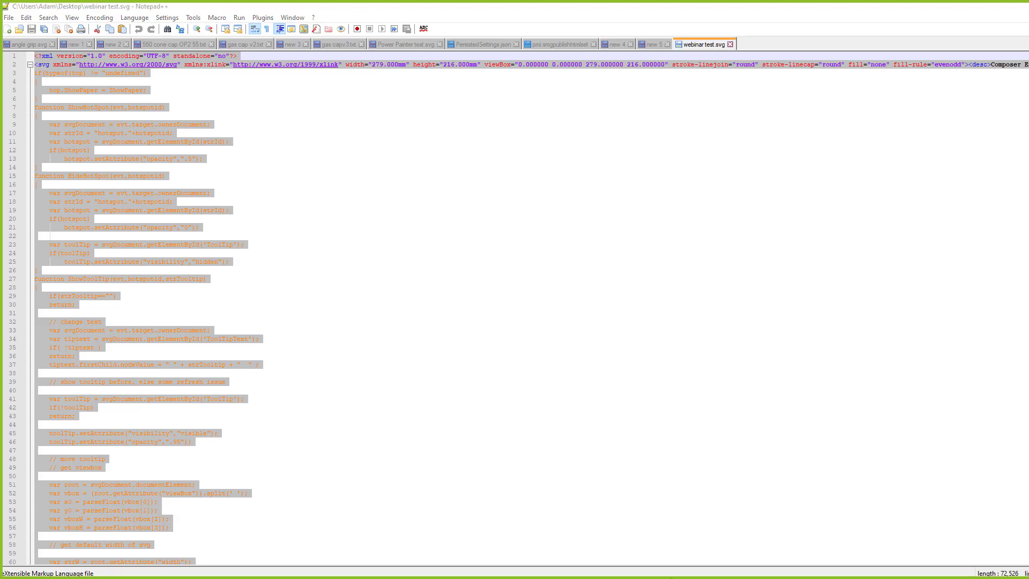
- Switch to the WordPress dashboard in Firefox and open the list of site pages
key(super)
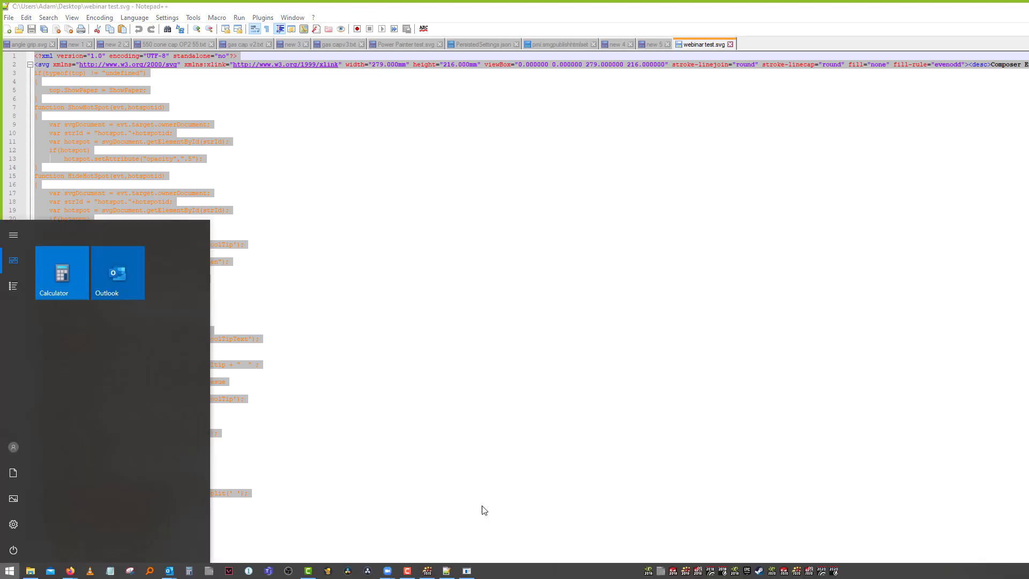
mouse_move(431, 571)
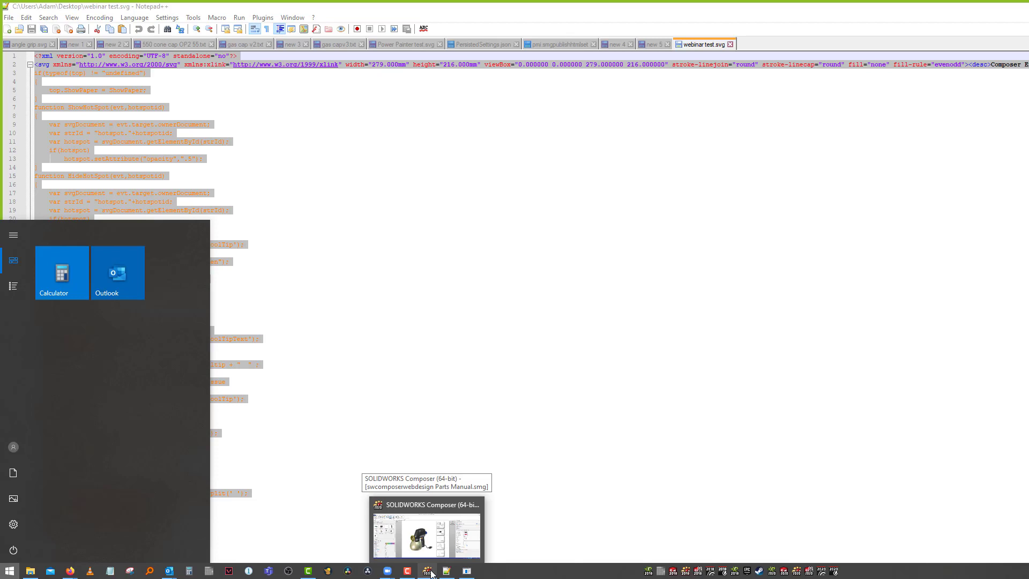
mouse_move(71, 571)
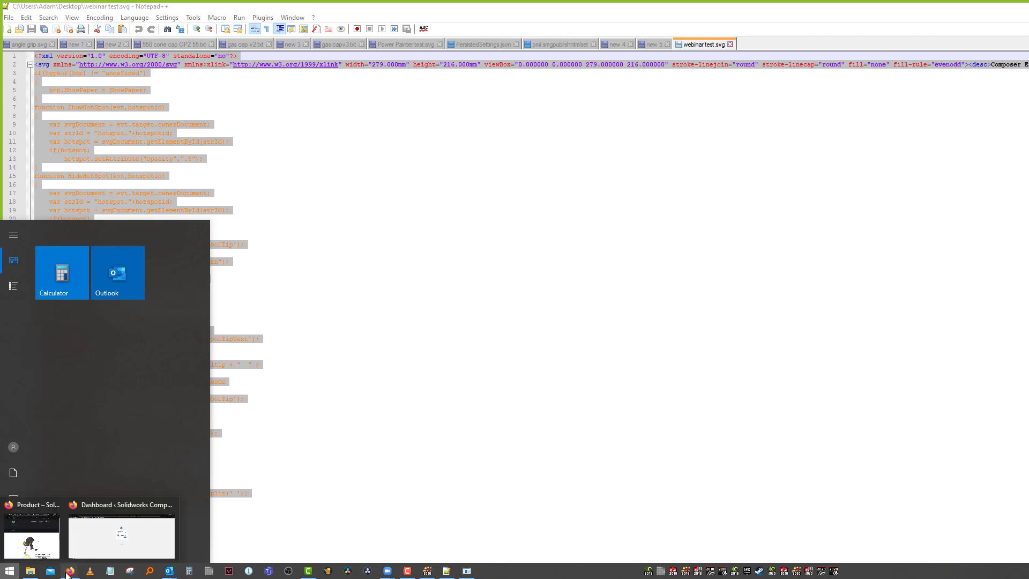
click(100, 549)
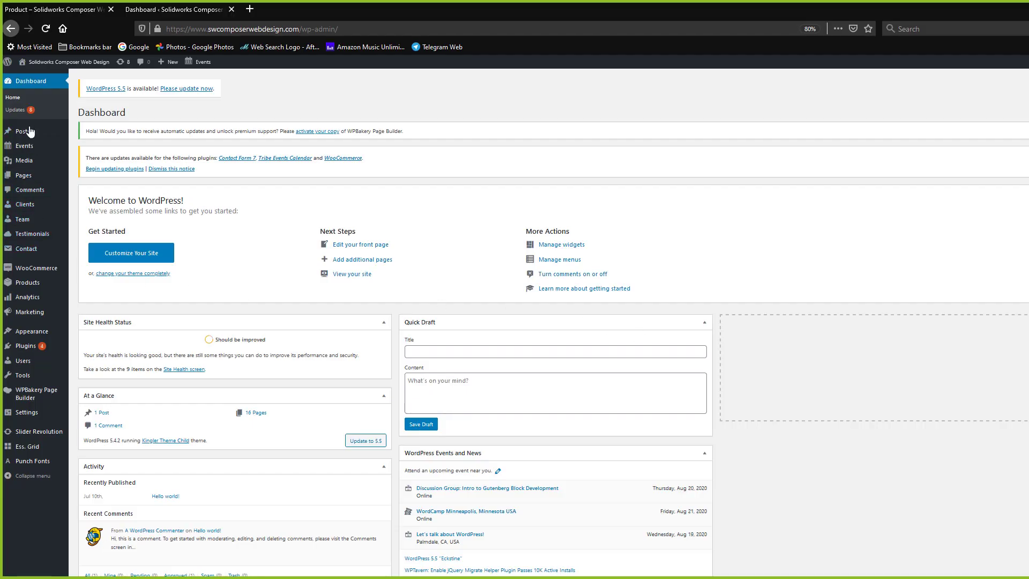
click(31, 177)
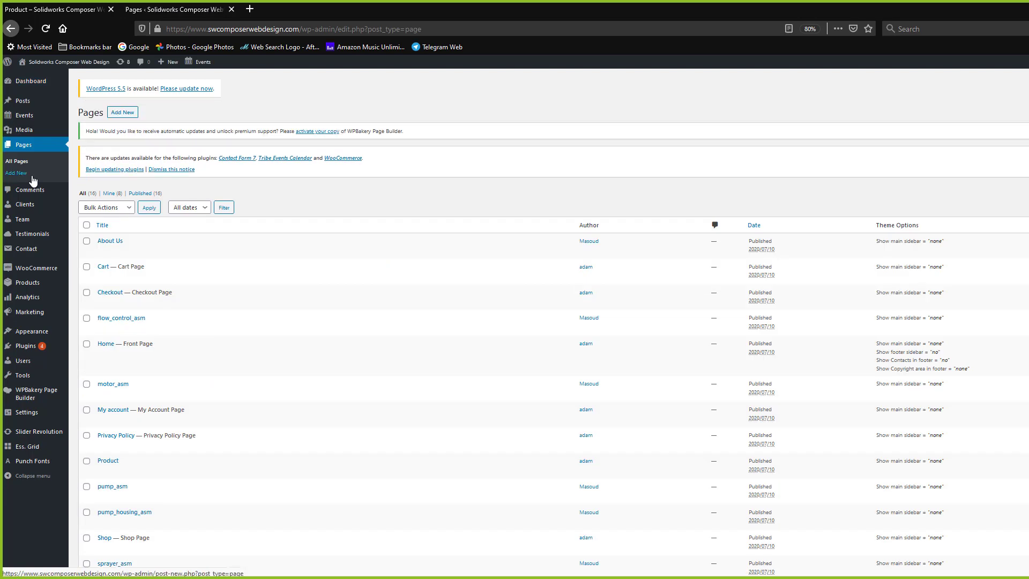
- Add a new WordPress page using the WPBakery Page Builder editor and title it WT
click(118, 114)
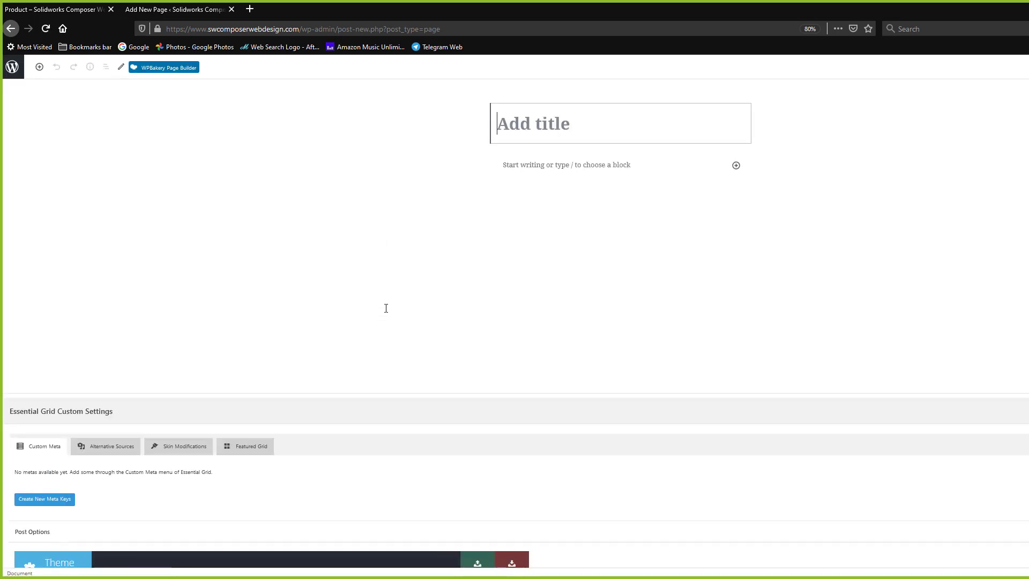
click(172, 68)
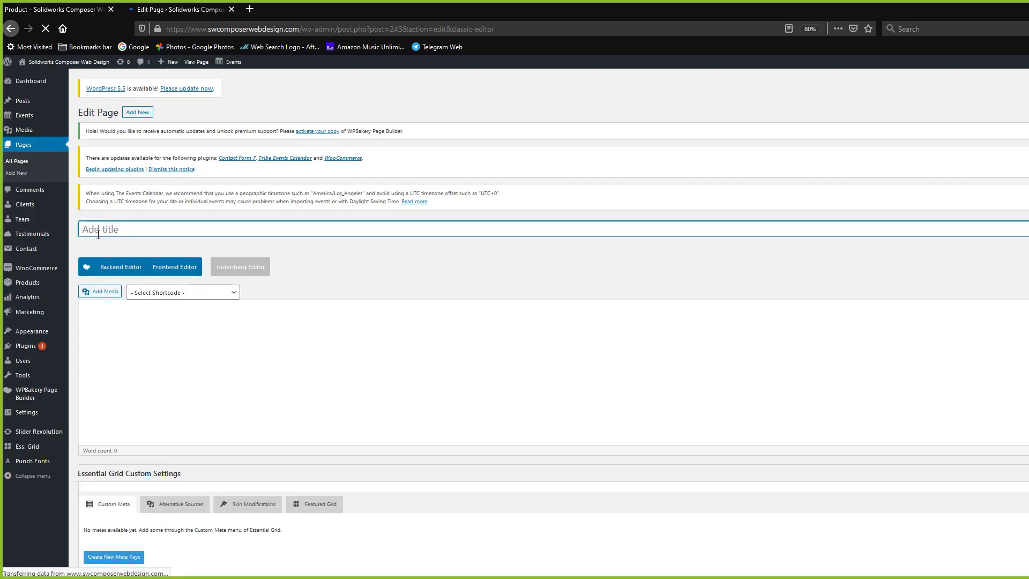
text(WT)
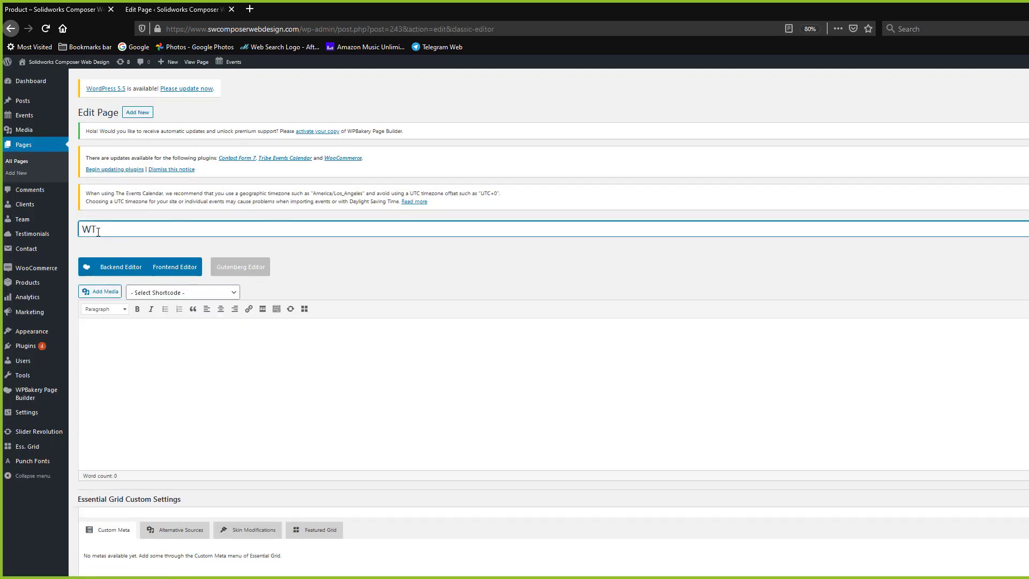
- Switch the WT page to the WPBakery backend editor and add a Raw HTML element
click(162, 365)
click(107, 270)
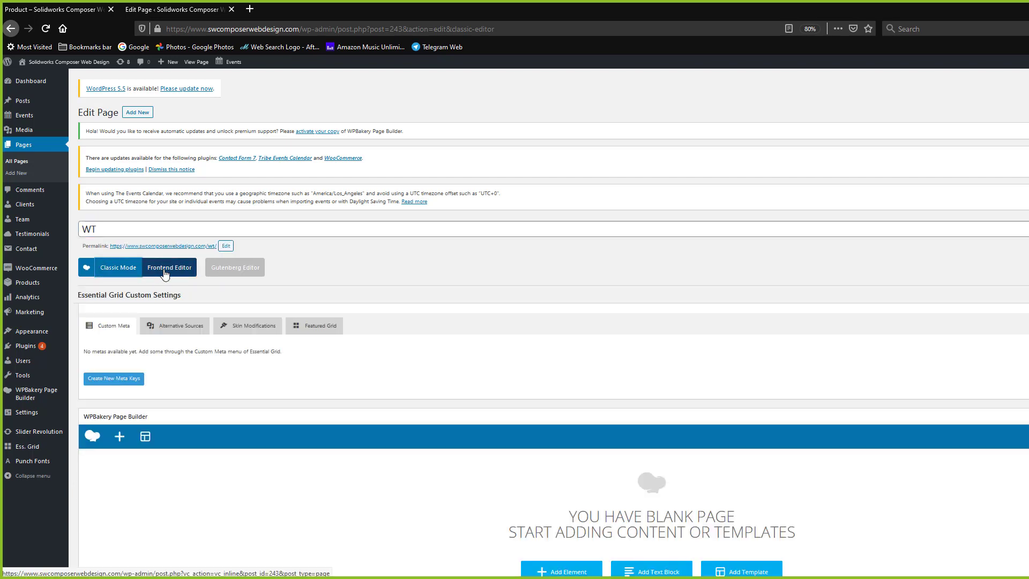
scroll(404, 413, down, 3)
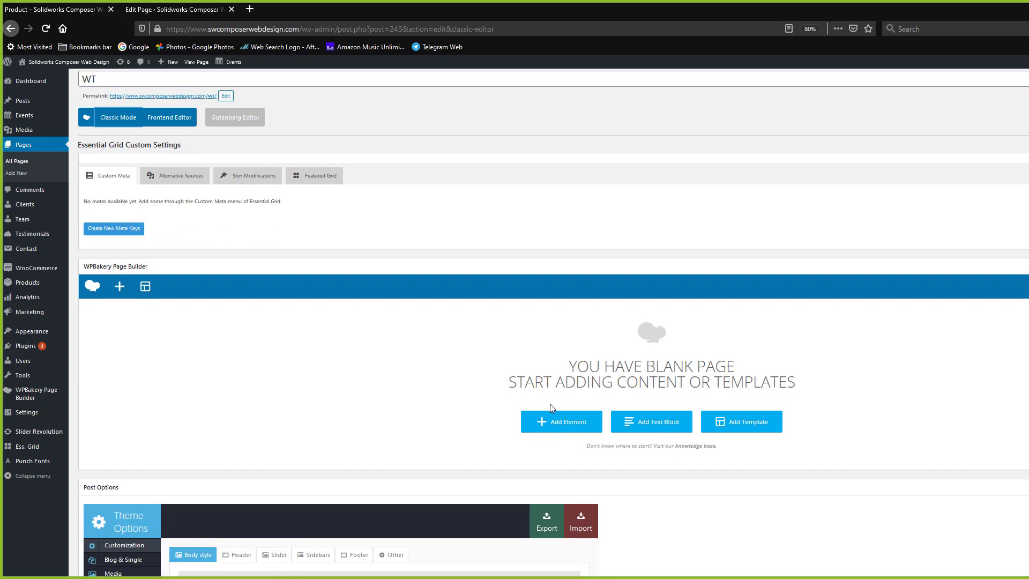
click(116, 288)
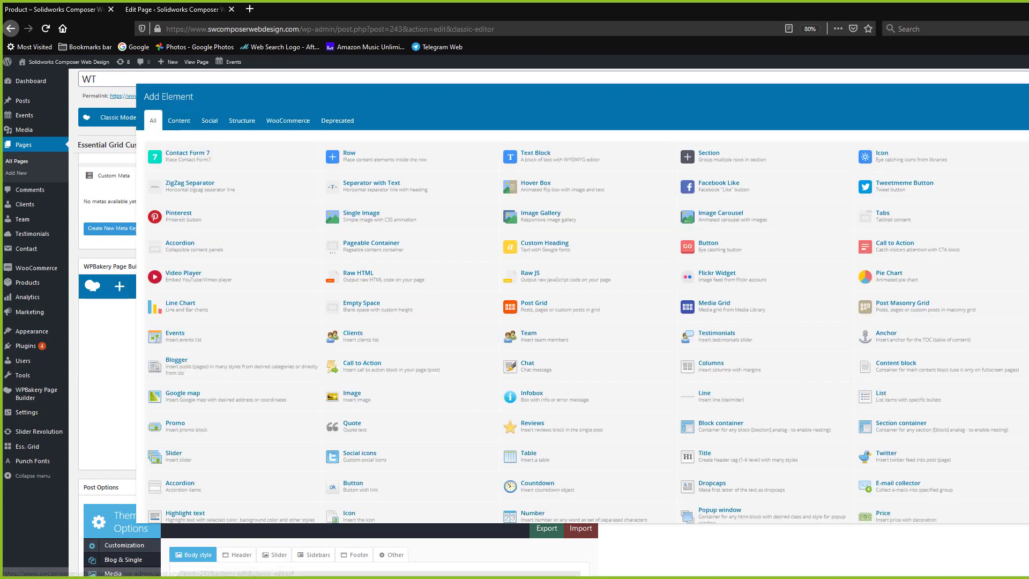
text(htm)
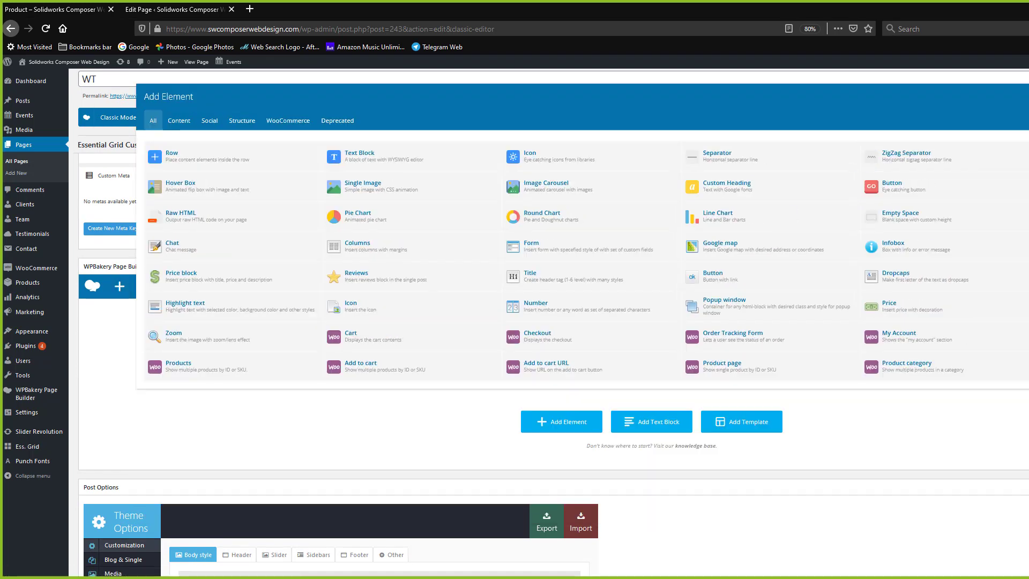
key(BackSpace)
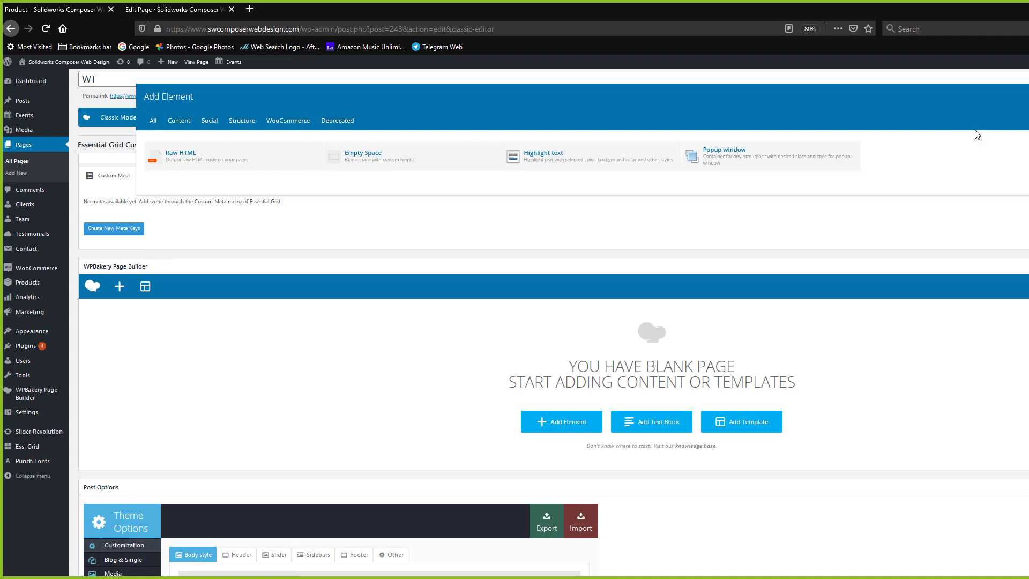
click(212, 154)
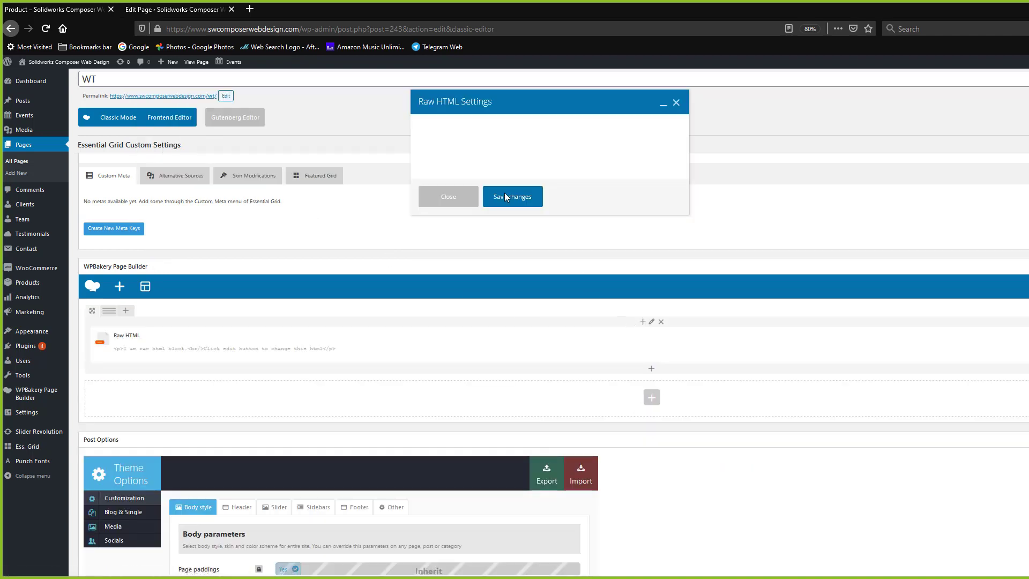
- Replace the Raw HTML element's placeholder text with the copied SVG code, save the element and publish the page
drag(594, 182, 380, 146)
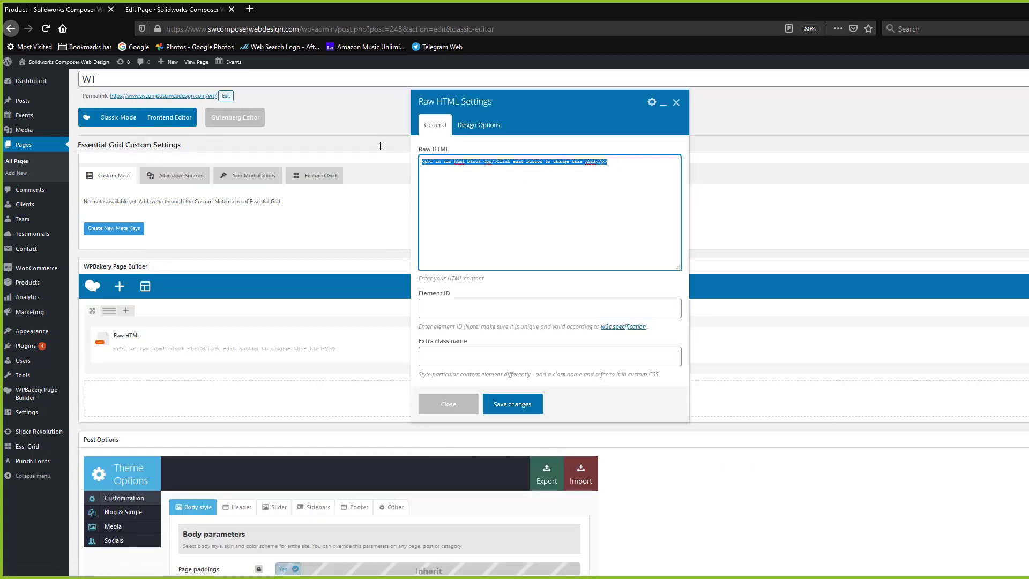
key(BackSpace)
key(ctrl+v)
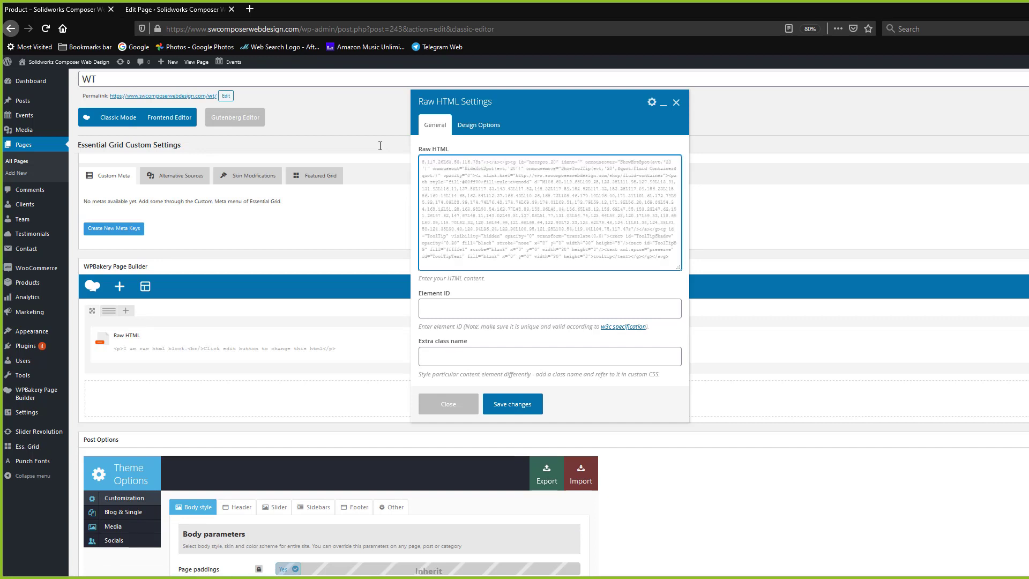
click(540, 412)
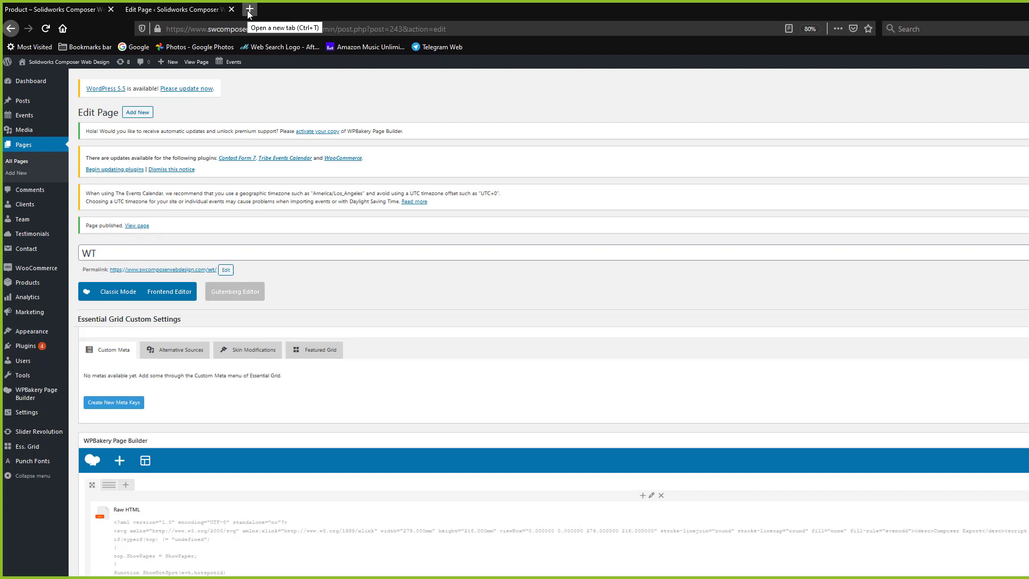
click(248, 11)
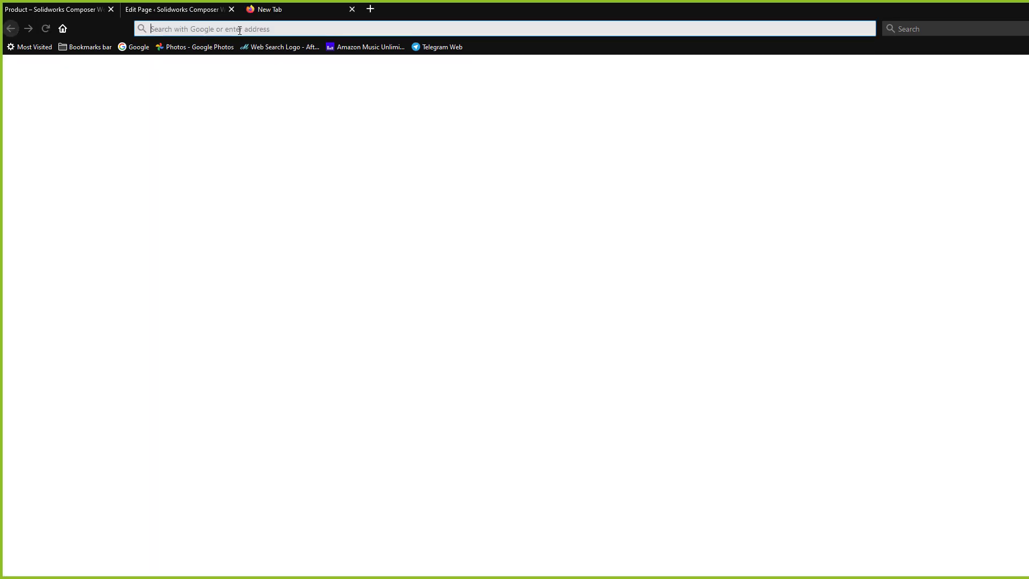
text(www.)
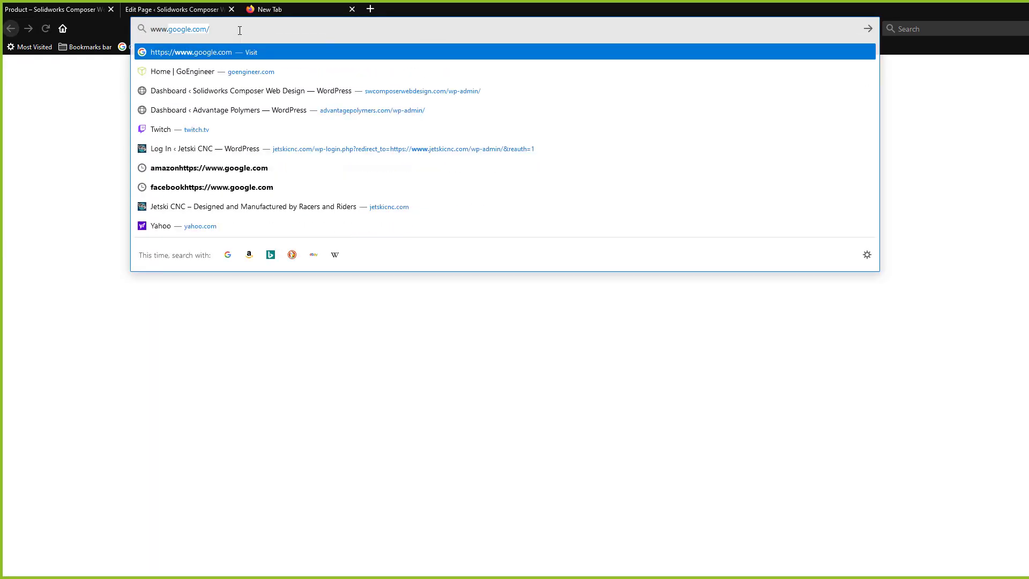
text(wp)
key(BackSpace)
key(BackSpace)
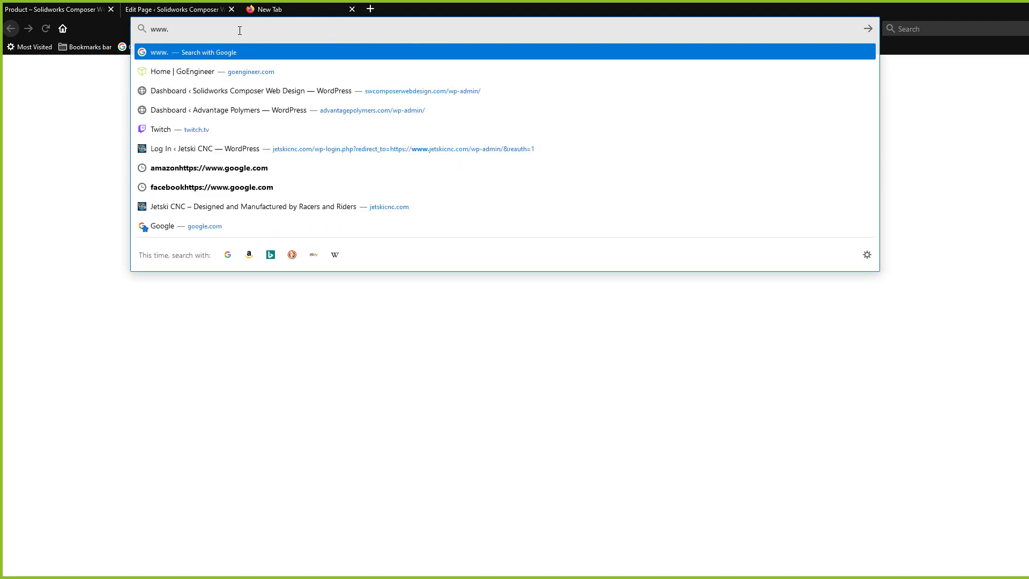
text(swcomposerwebdesign.com/)
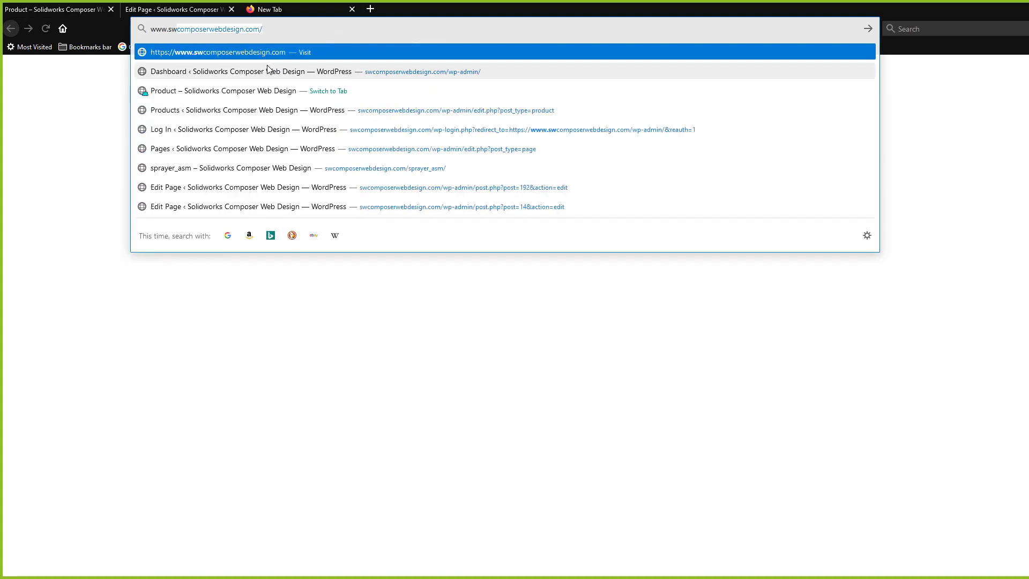
click(275, 53)
click(298, 27)
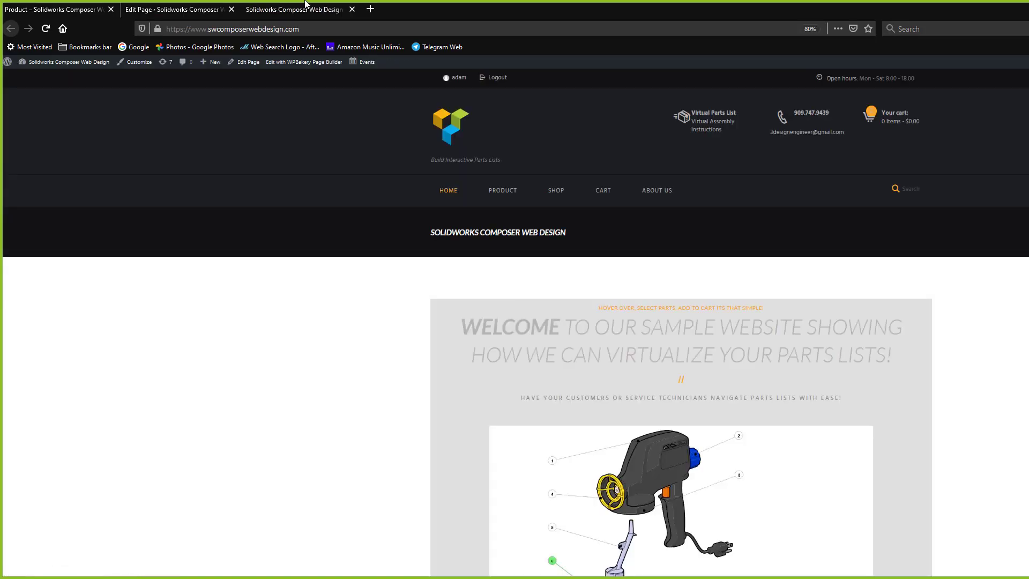
- Extend the site address with /wt to load the published WT page and view its sprayer illustration
click(311, 28)
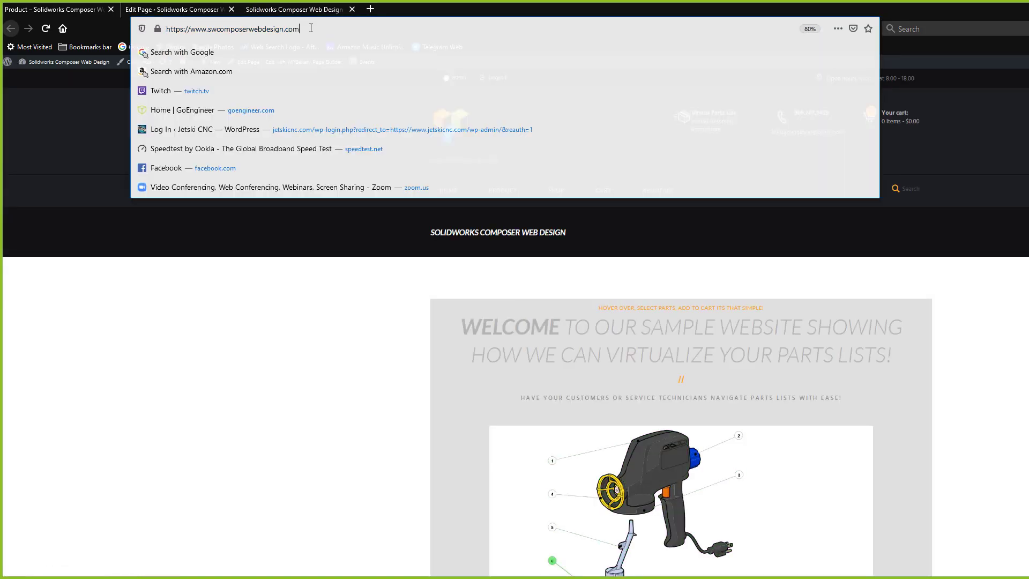
click(311, 28)
text(/w)
text(t)
key(Return)
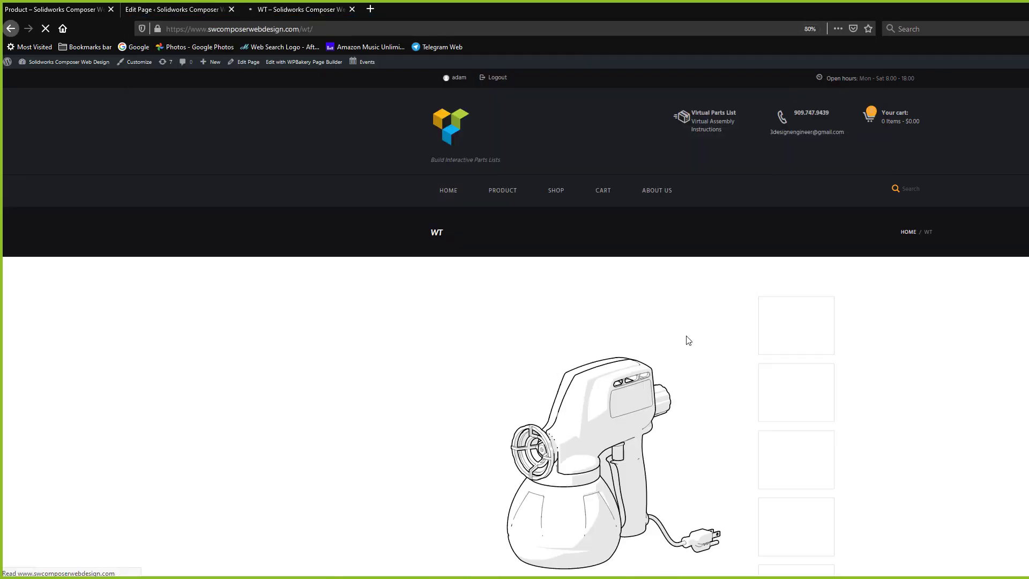
scroll(797, 264, down, 3)
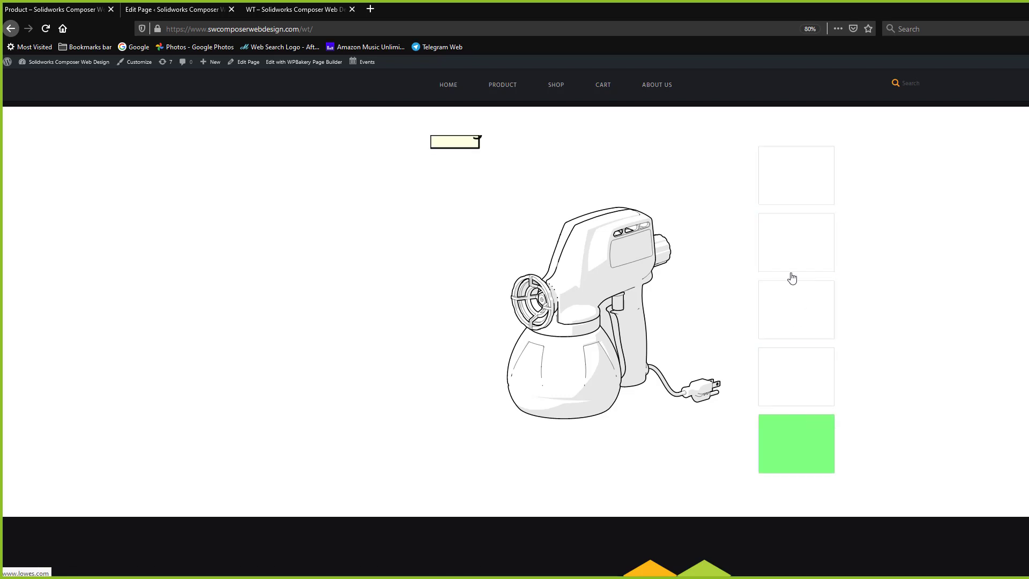
- Copy the WT page's full web address for sharing
click(287, 29)
right_click(286, 29)
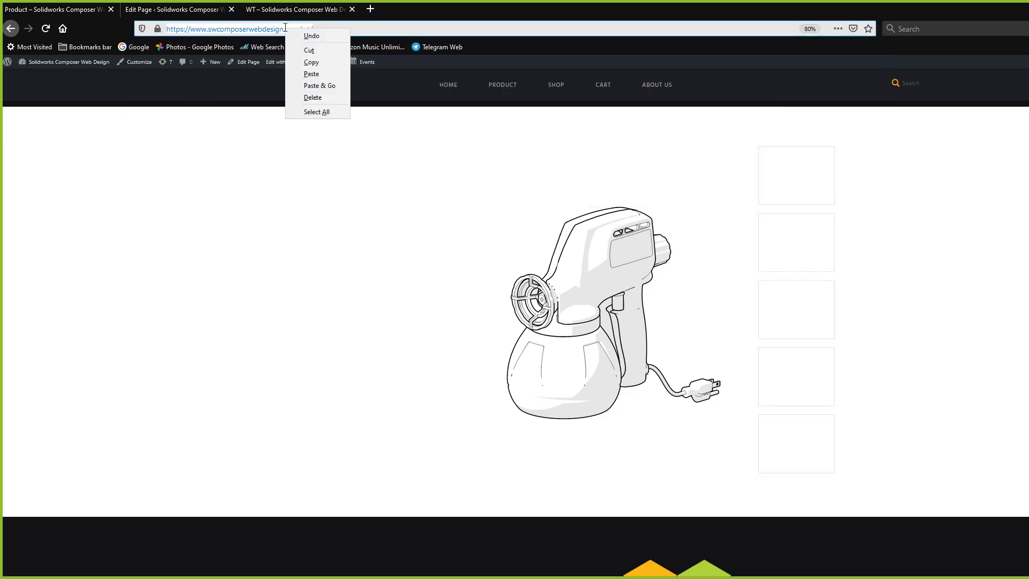
click(315, 63)
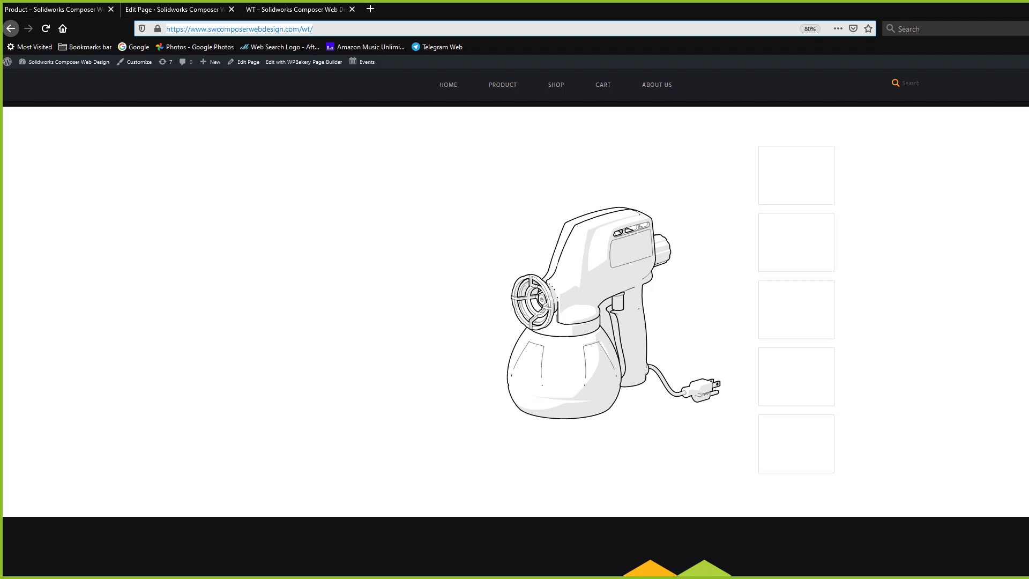
key(alt+Tab)
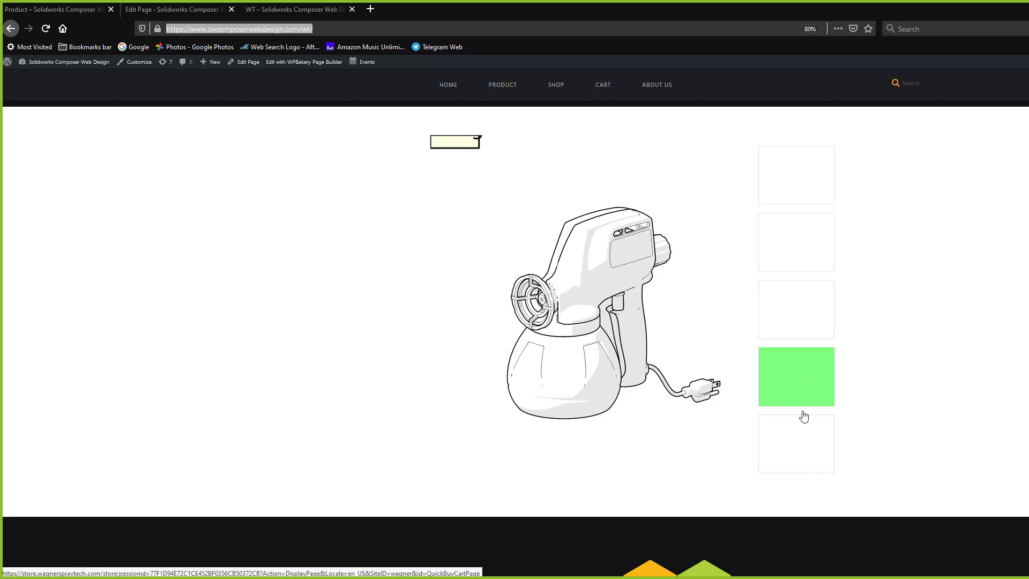
- Test the first, third and fifth image panels' links on the WT page, returning to the page after each
click(795, 169)
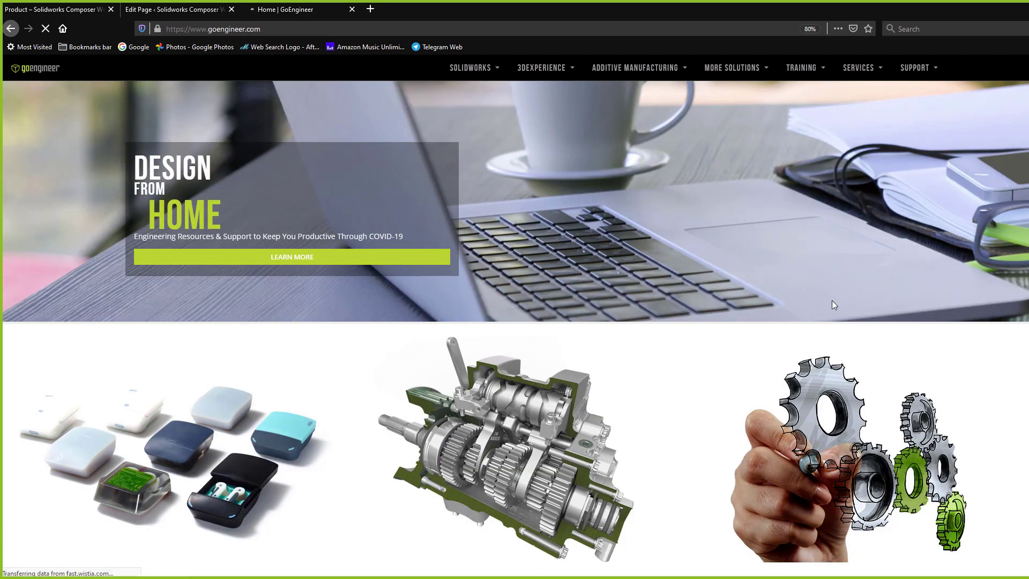
key(alt+Left)
click(793, 313)
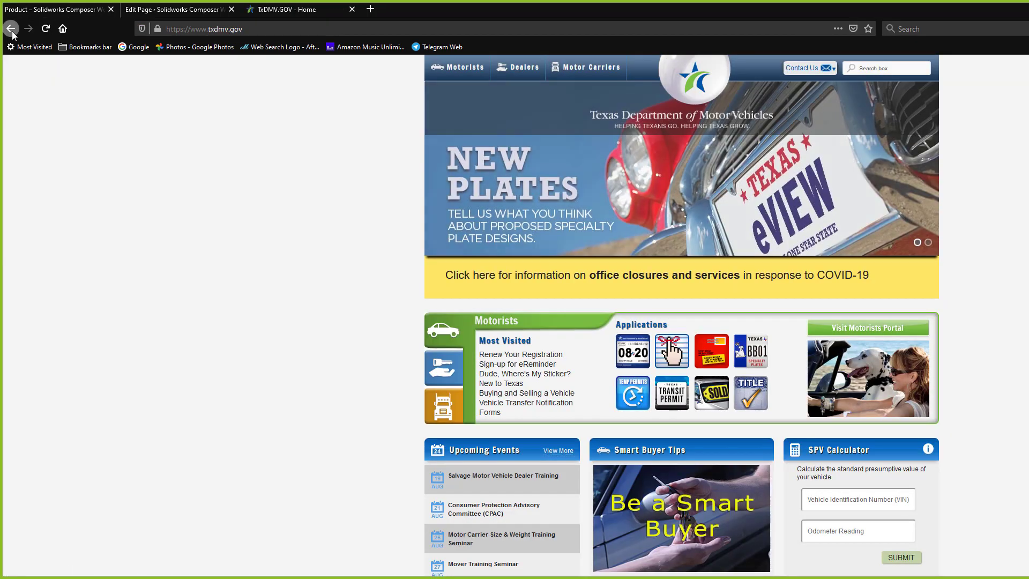
click(12, 29)
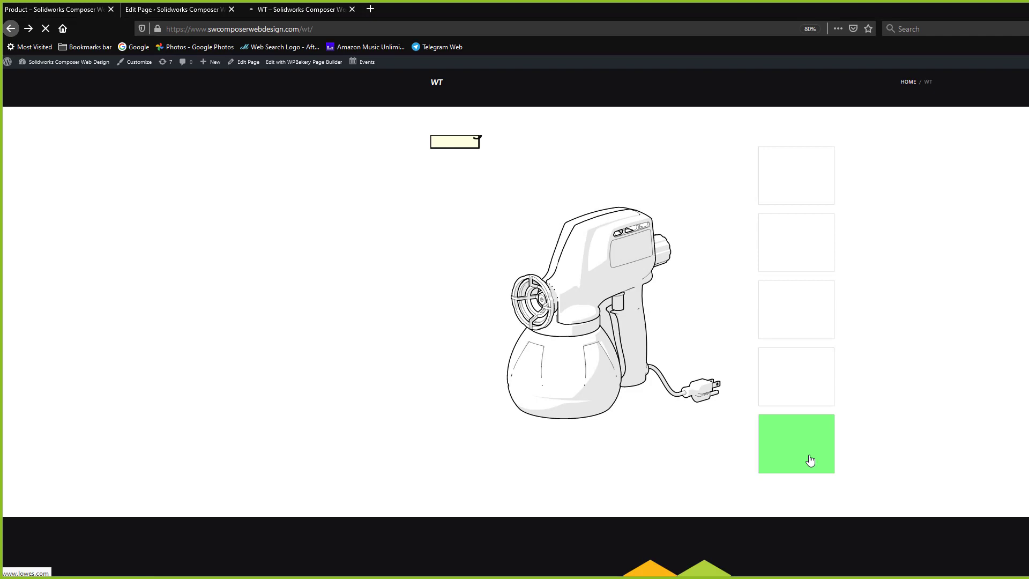
click(809, 459)
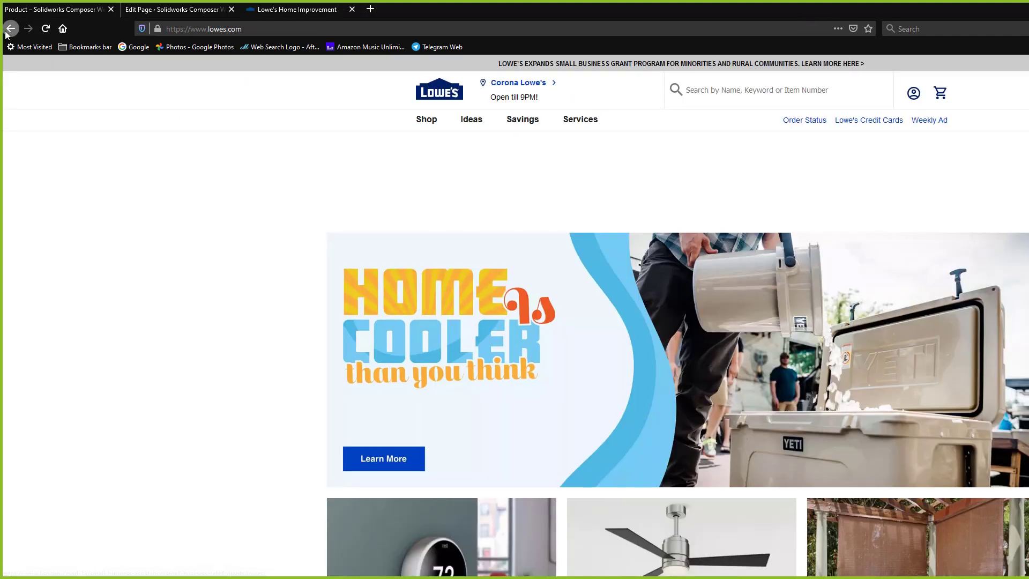
click(11, 29)
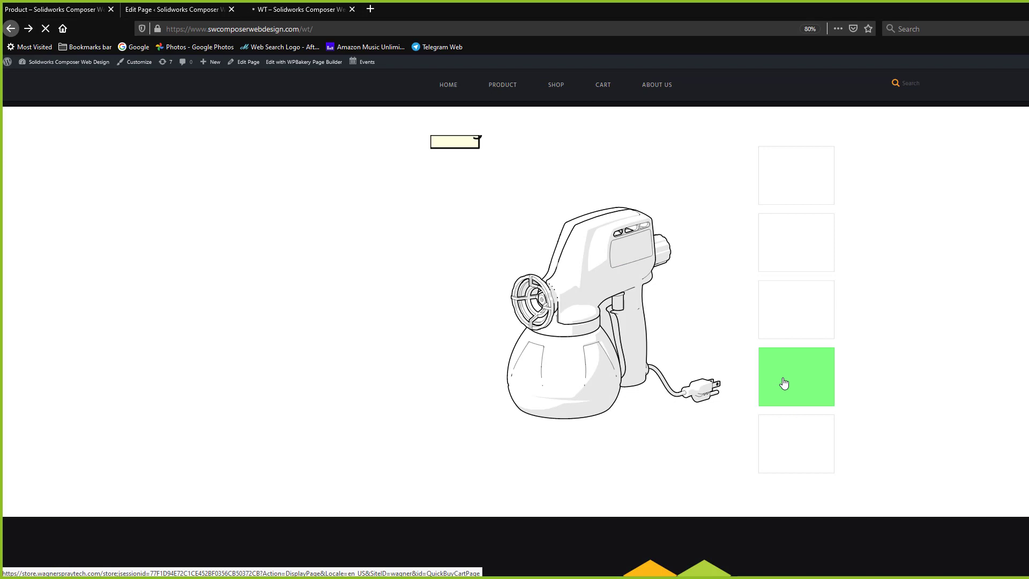
- Test the fourth panel's Wagner store link, inspect its address, return to the WT page and follow the first panel's link again
click(783, 383)
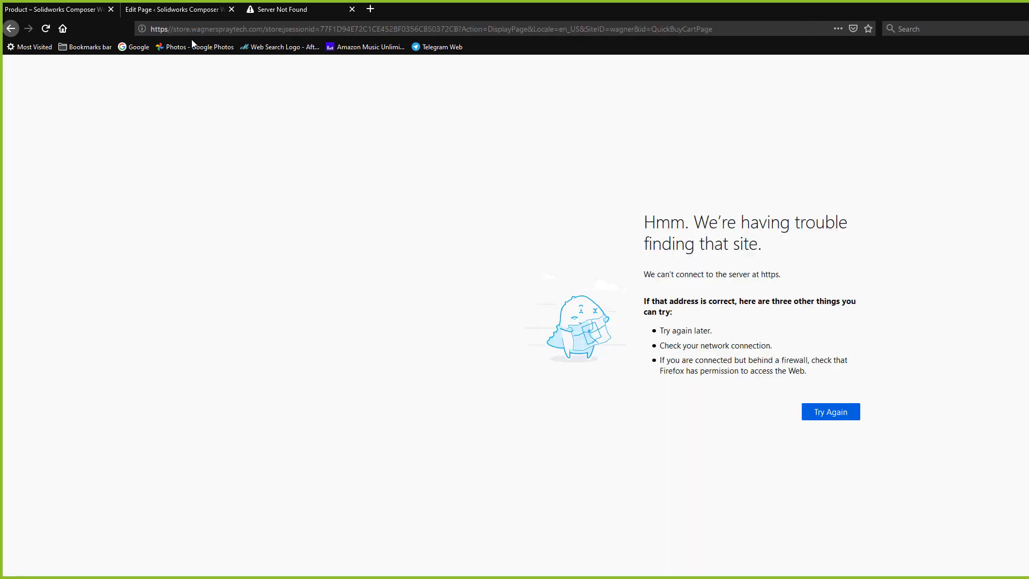
click(729, 30)
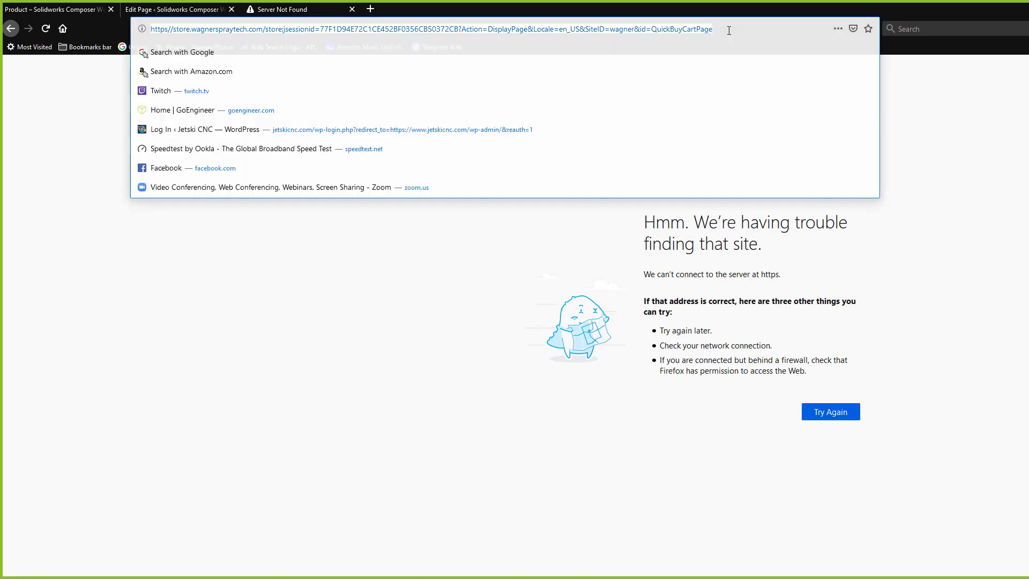
click(729, 29)
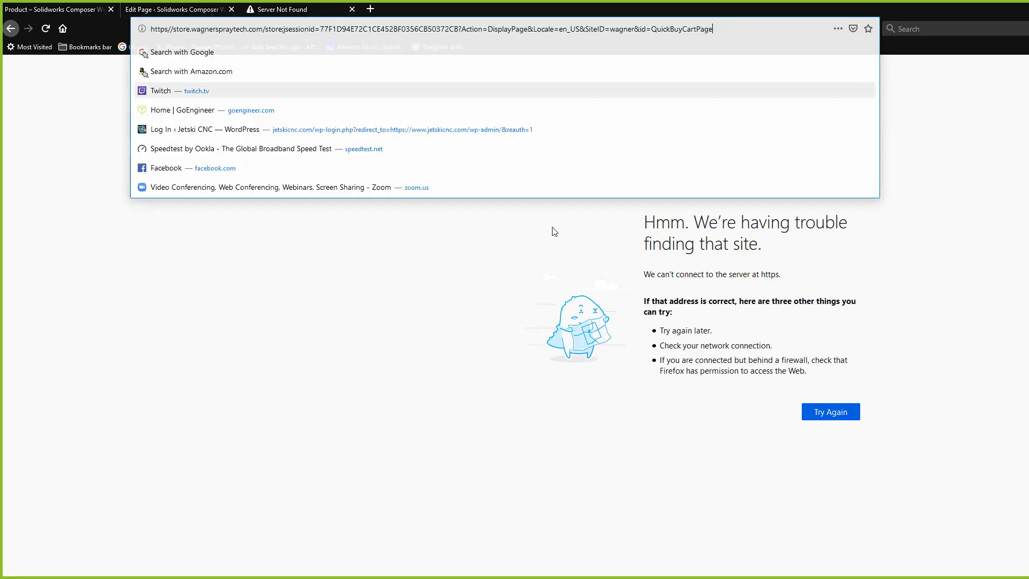
click(553, 230)
click(12, 26)
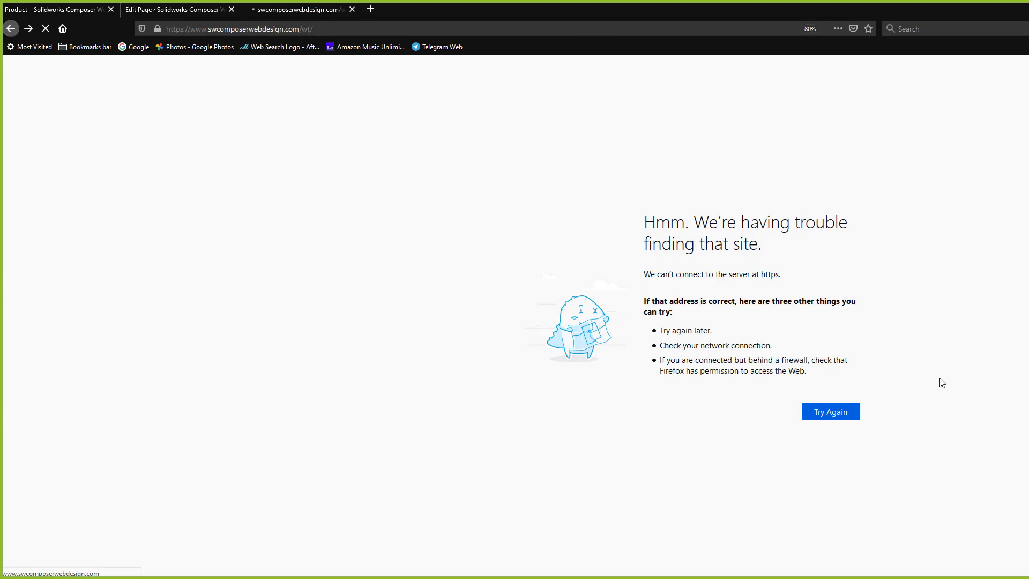
click(790, 193)
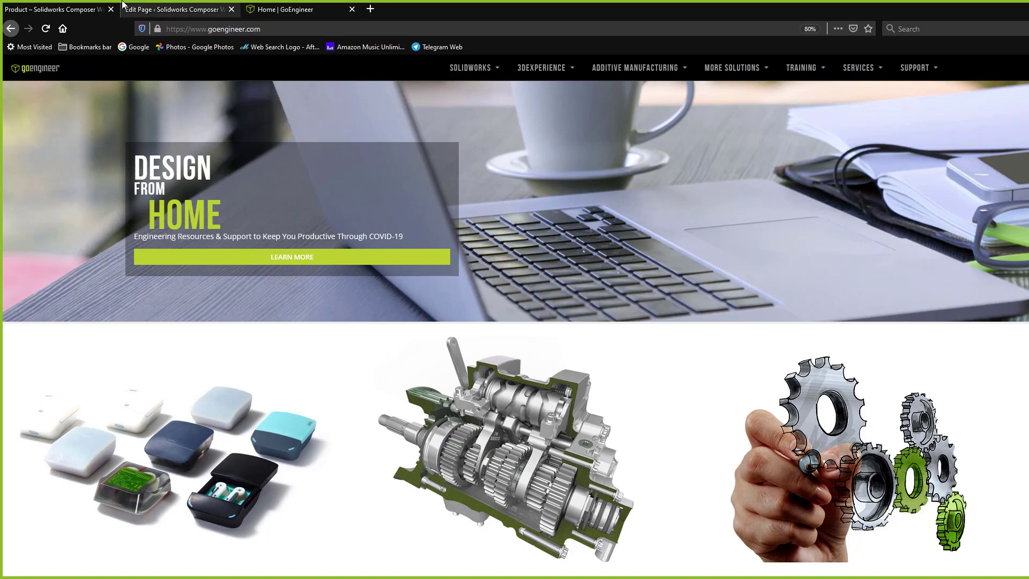
- Switch to SOLIDWORKS Composer and select View 14 of the sprayer parts manual
click(155, 10)
click(98, 11)
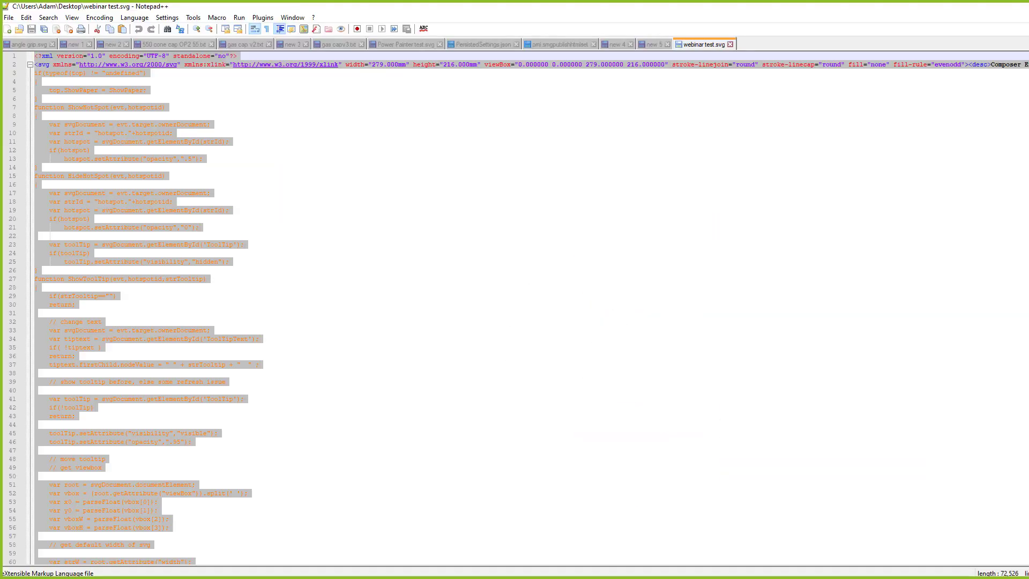
key(super)
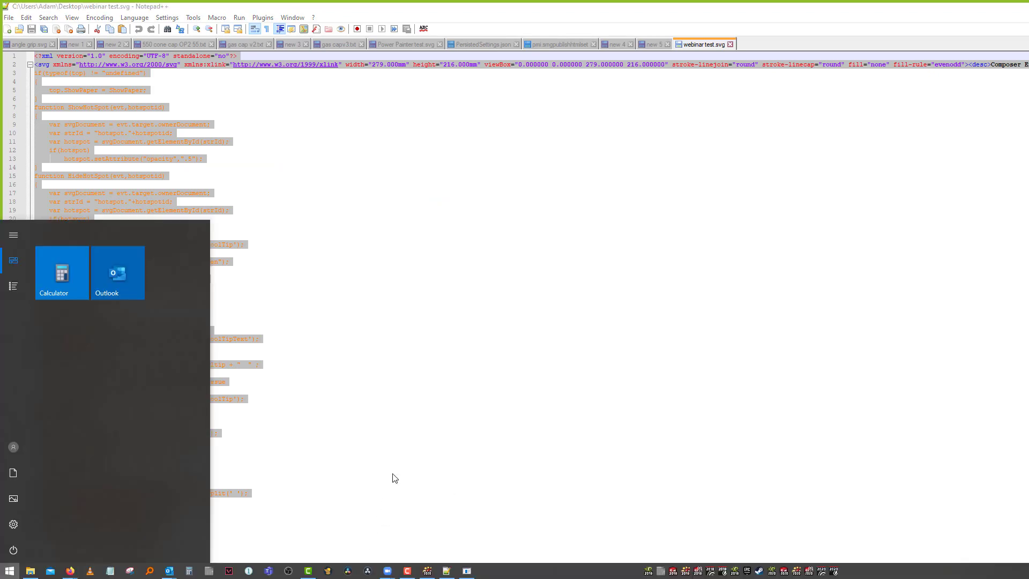
click(427, 571)
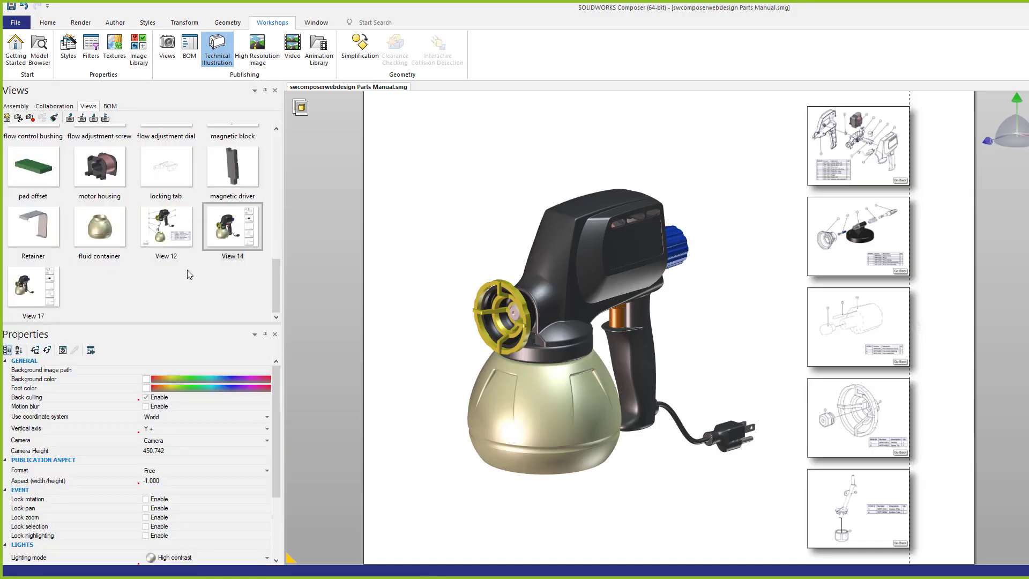
click(219, 229)
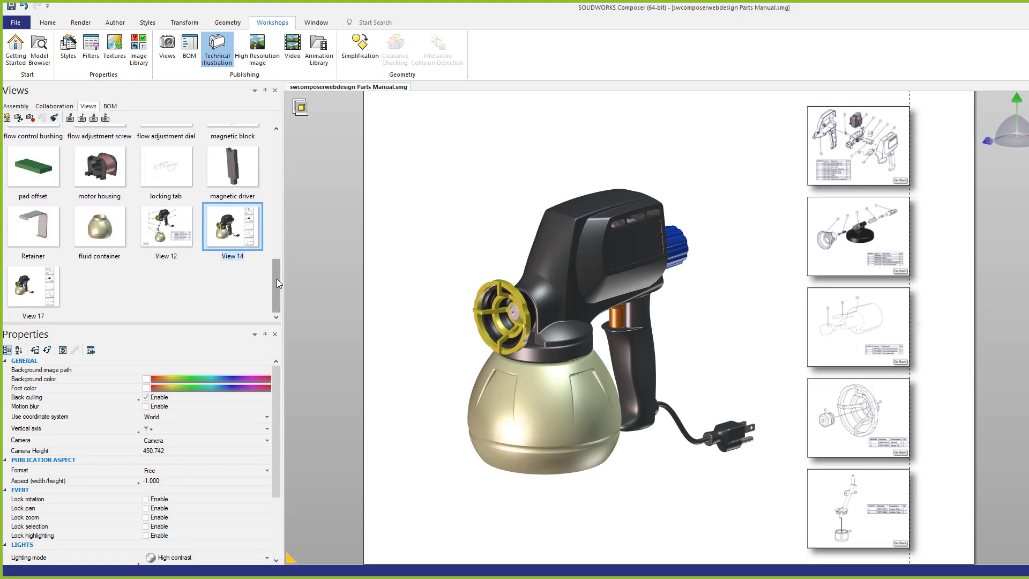
- Review the parts manual's saved views from start to end and the linked image panels beside the sprayer
drag(276, 279, 263, 167)
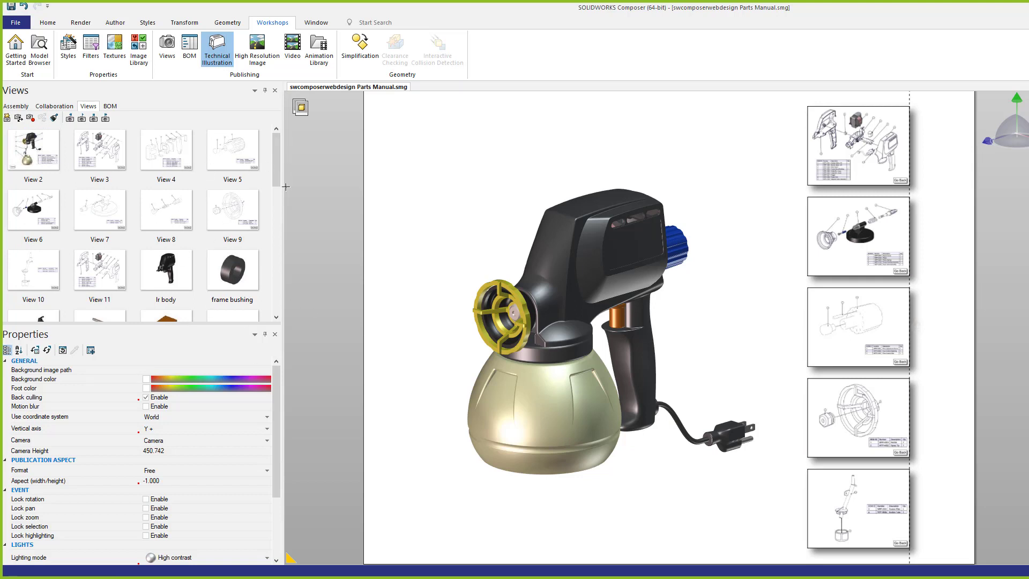
drag(280, 159, 278, 300)
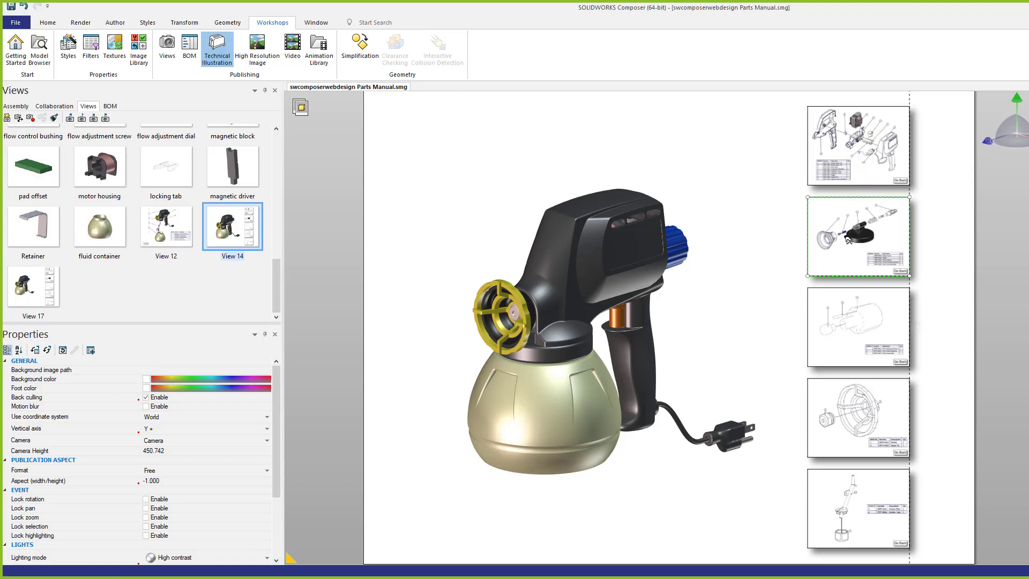
click(876, 299)
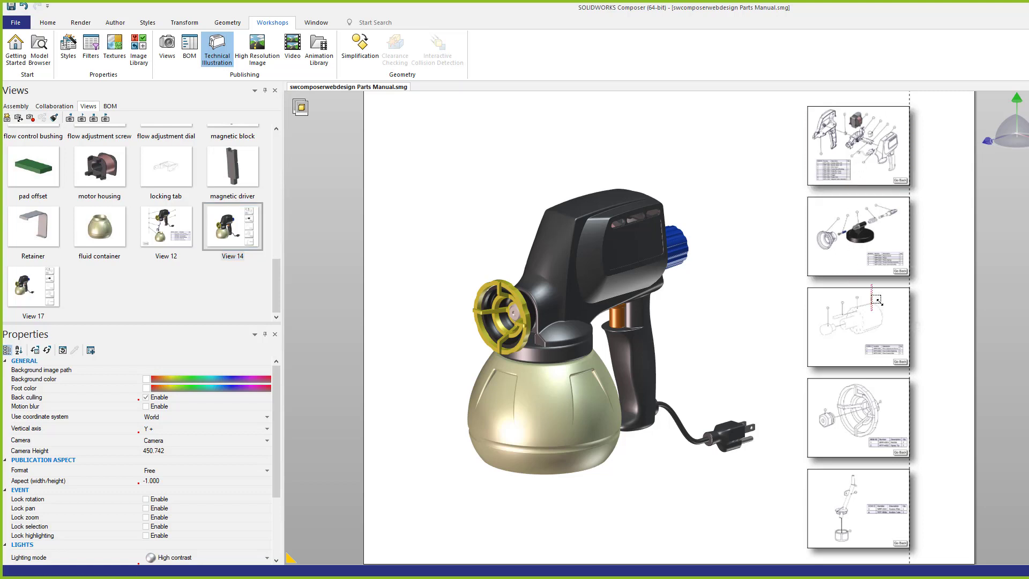
click(931, 206)
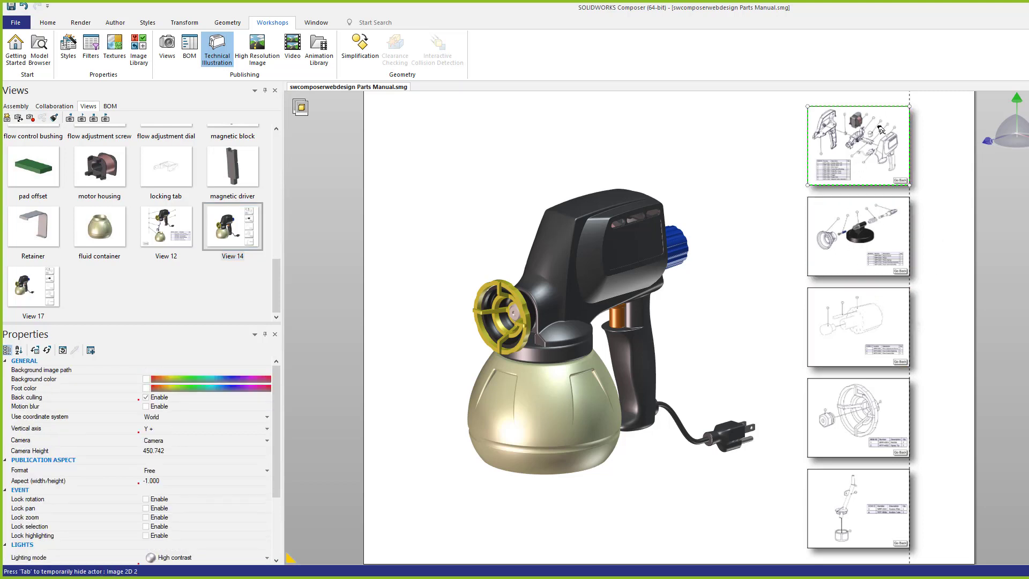